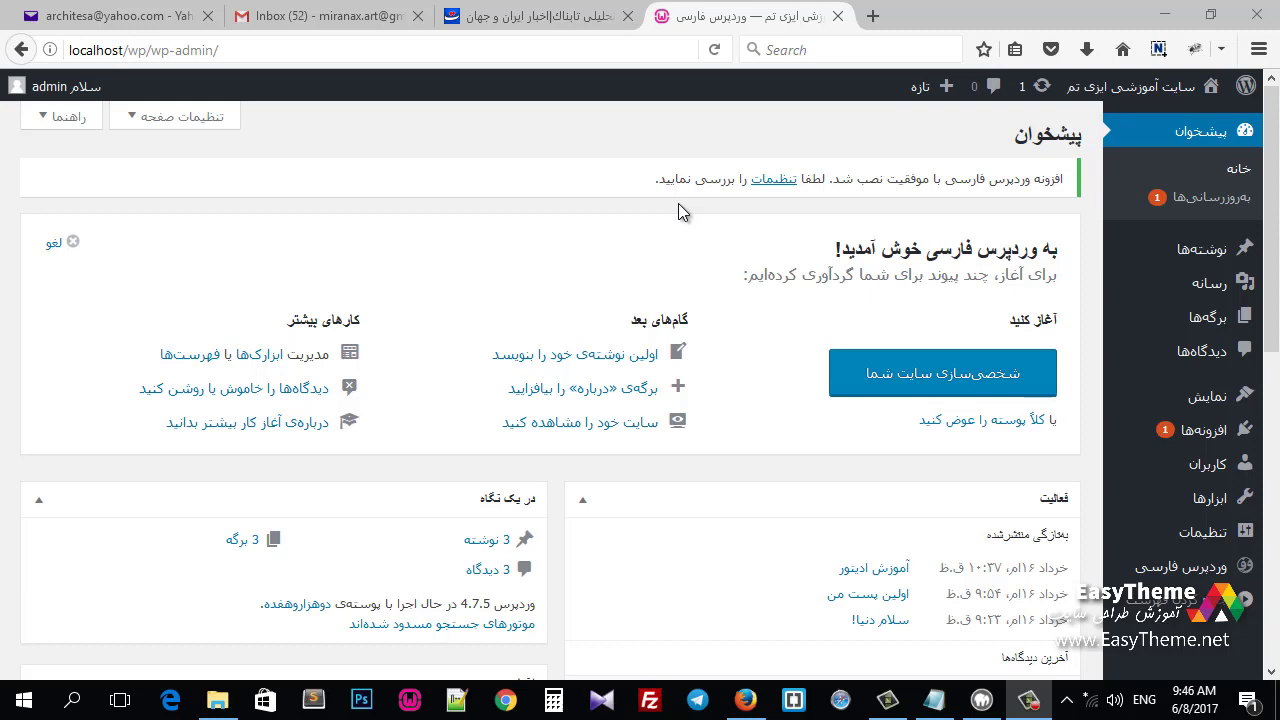
Step: Open the media library and upload the image c.jpg from the Desktop folder
mouse_move(1168, 285)
mouse_move(1216, 288)
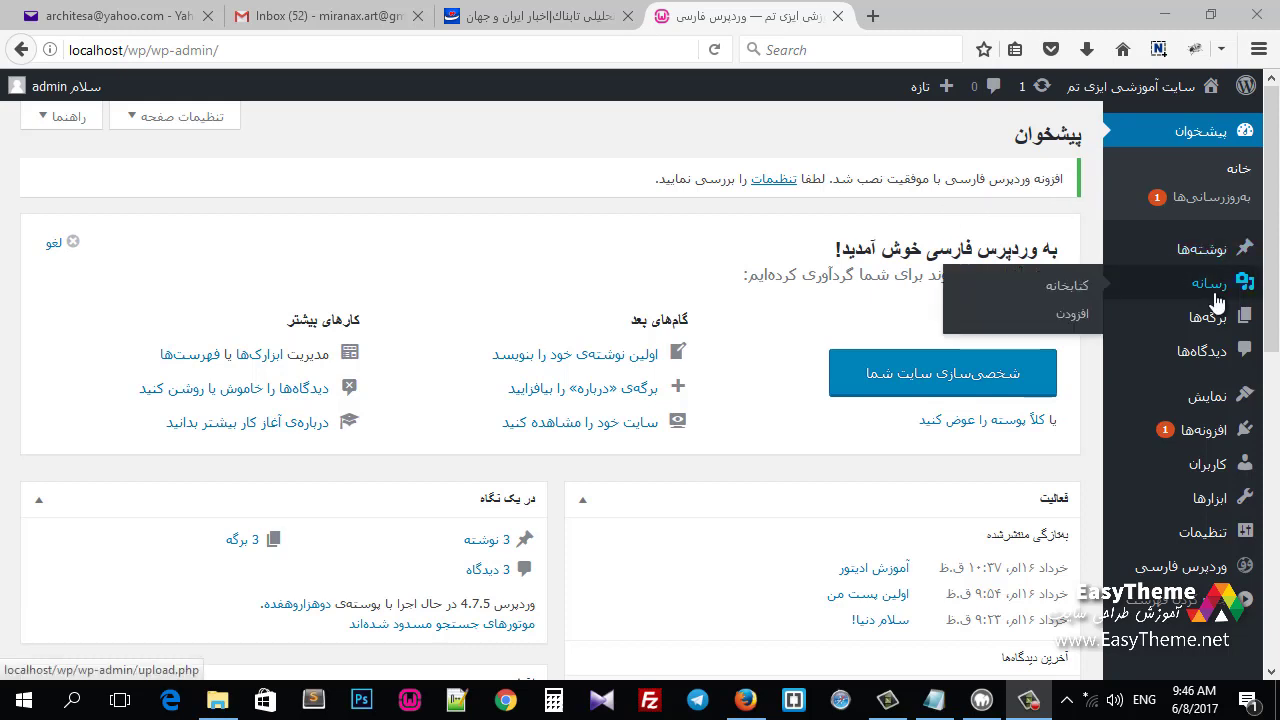
click(1064, 290)
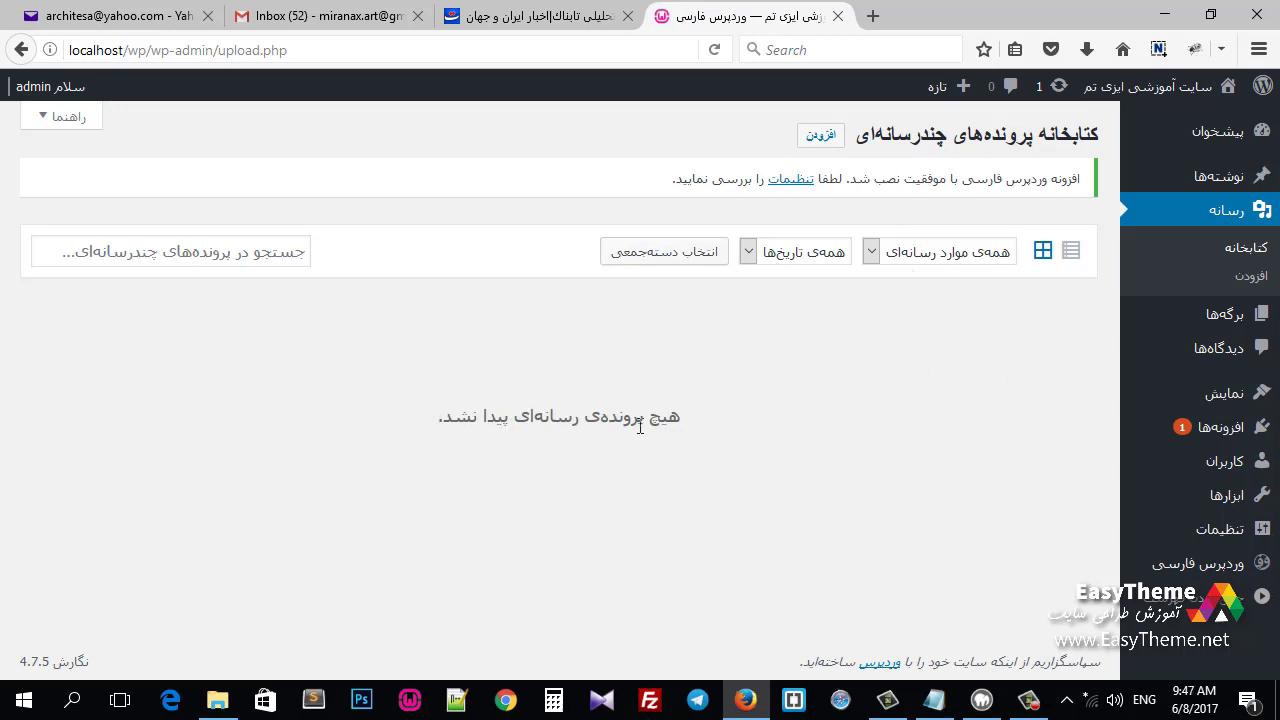
click(824, 142)
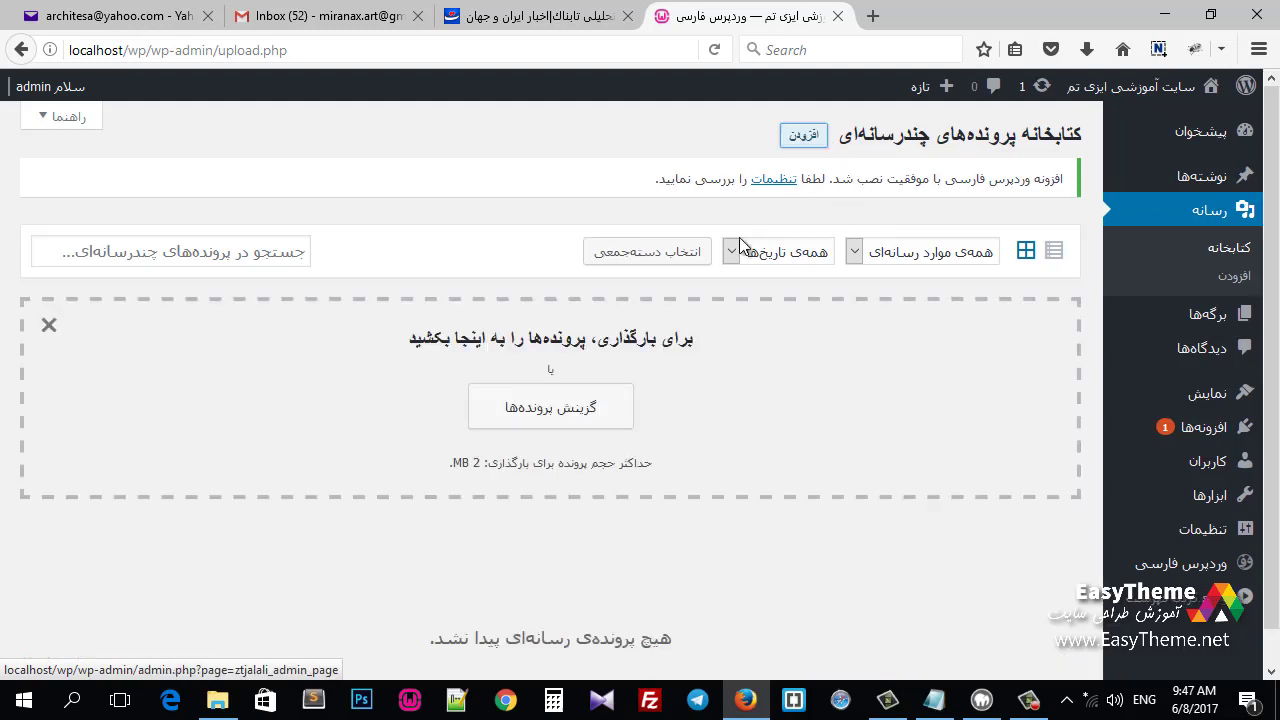
click(535, 422)
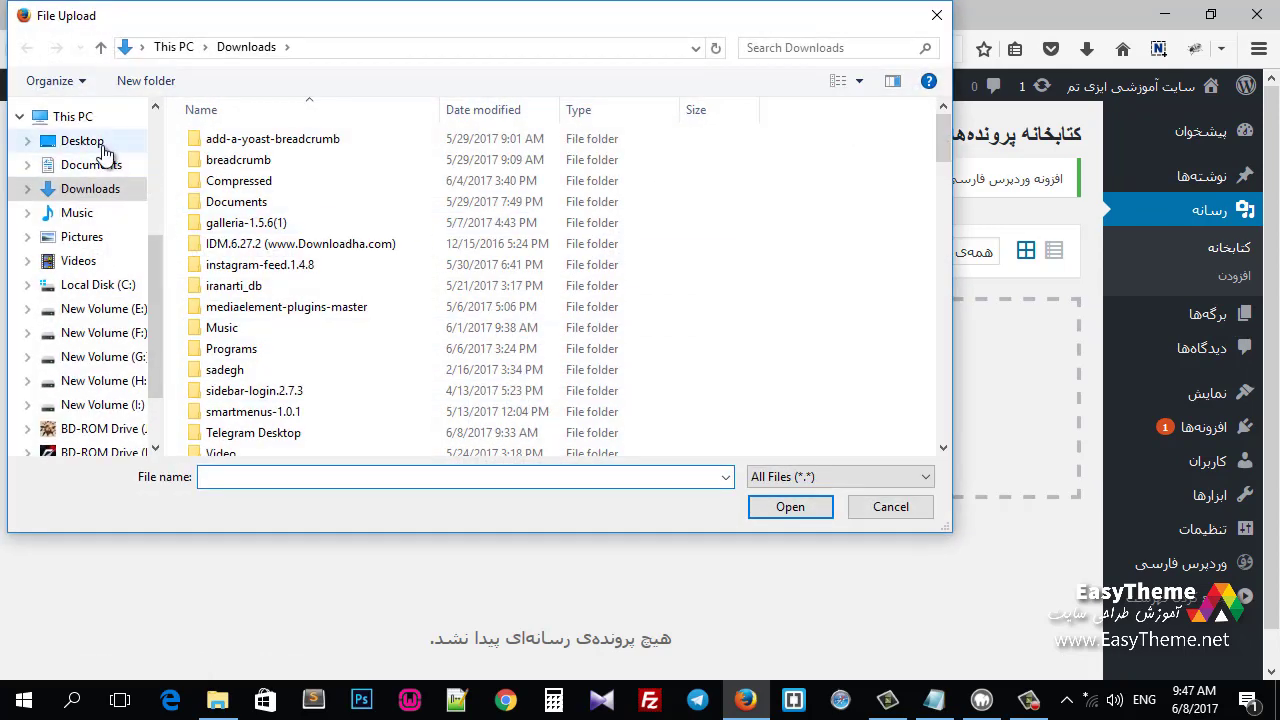
click(100, 145)
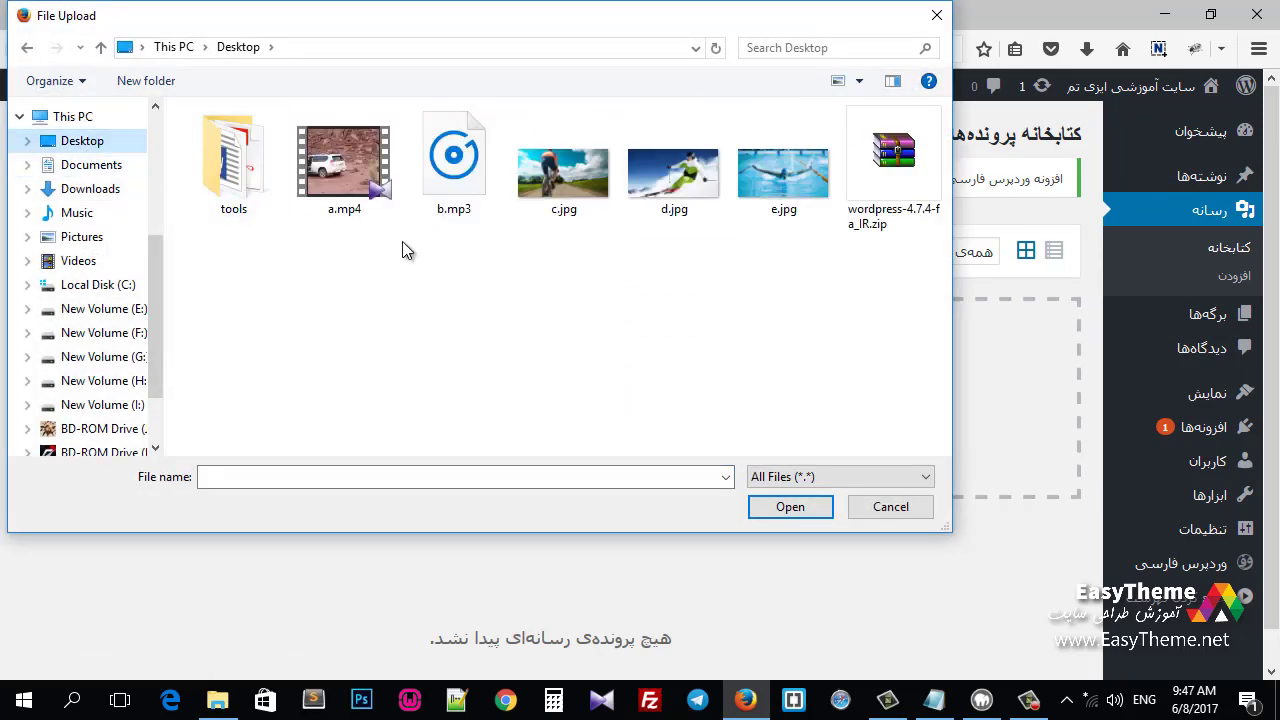
double_click(578, 185)
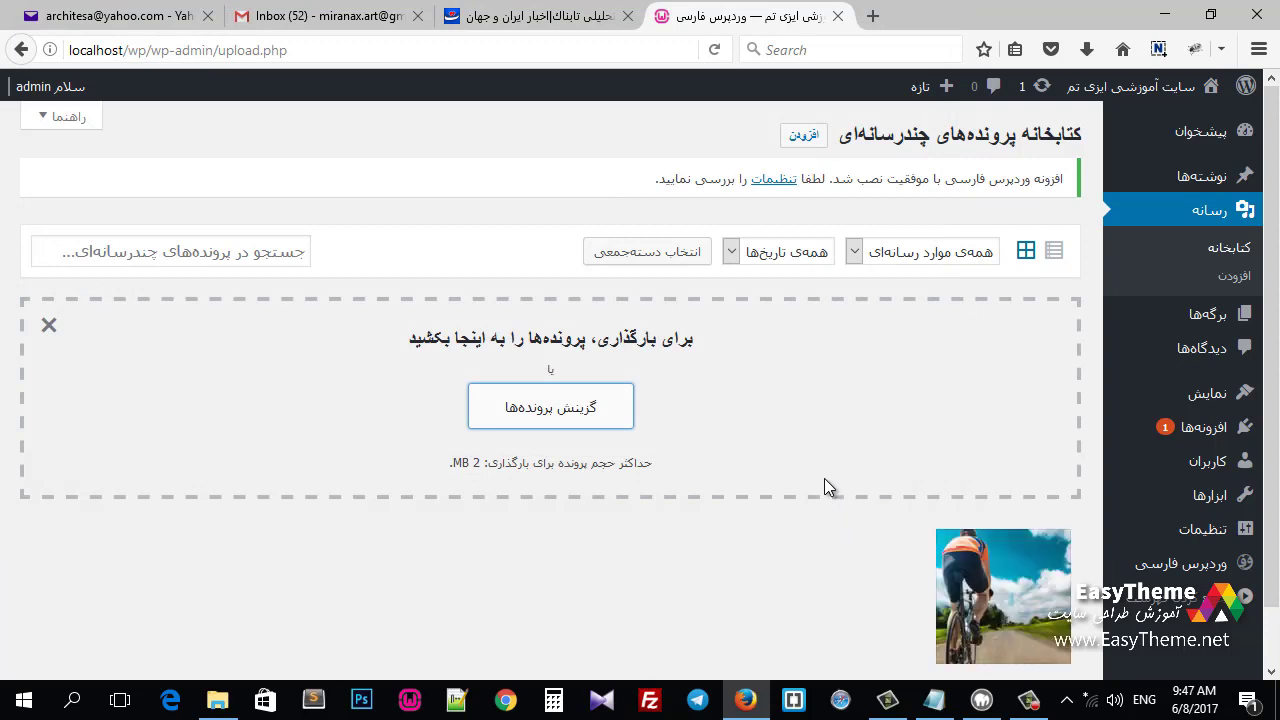
Step: View the attachment details of the uploaded cyclist image c.jpg and close them
scroll(857, 528, down, 2)
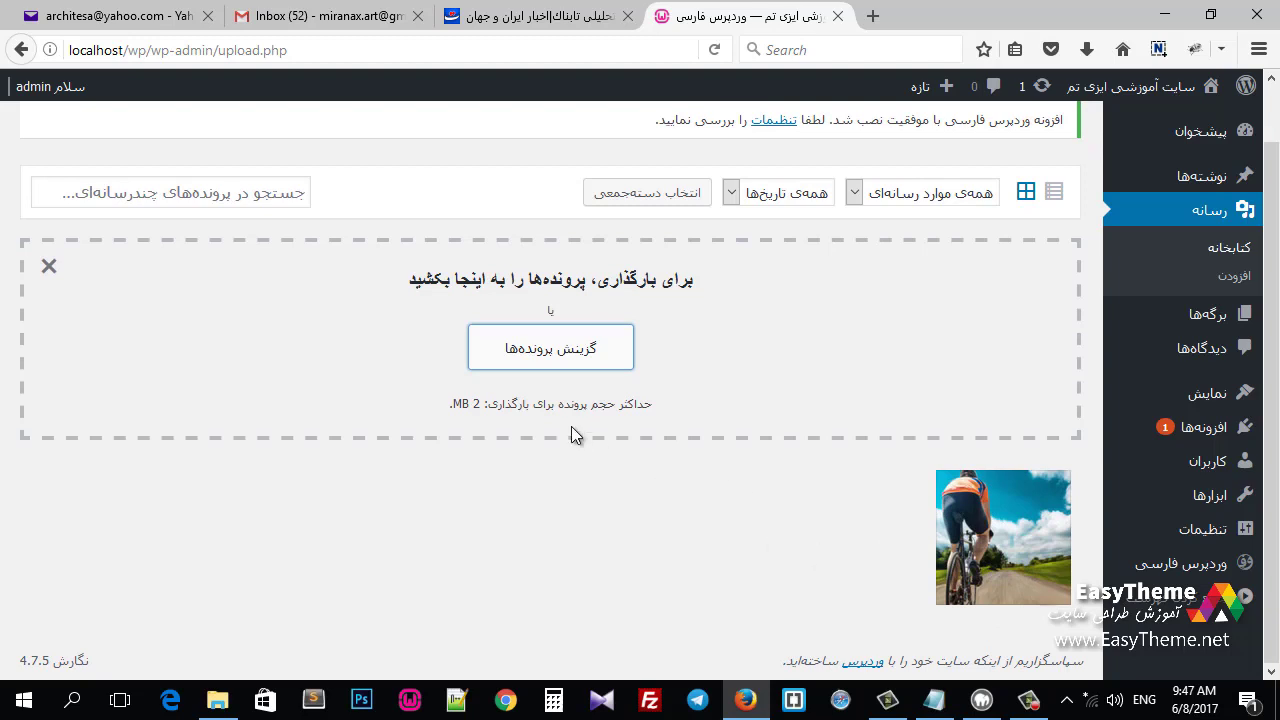
click(1009, 555)
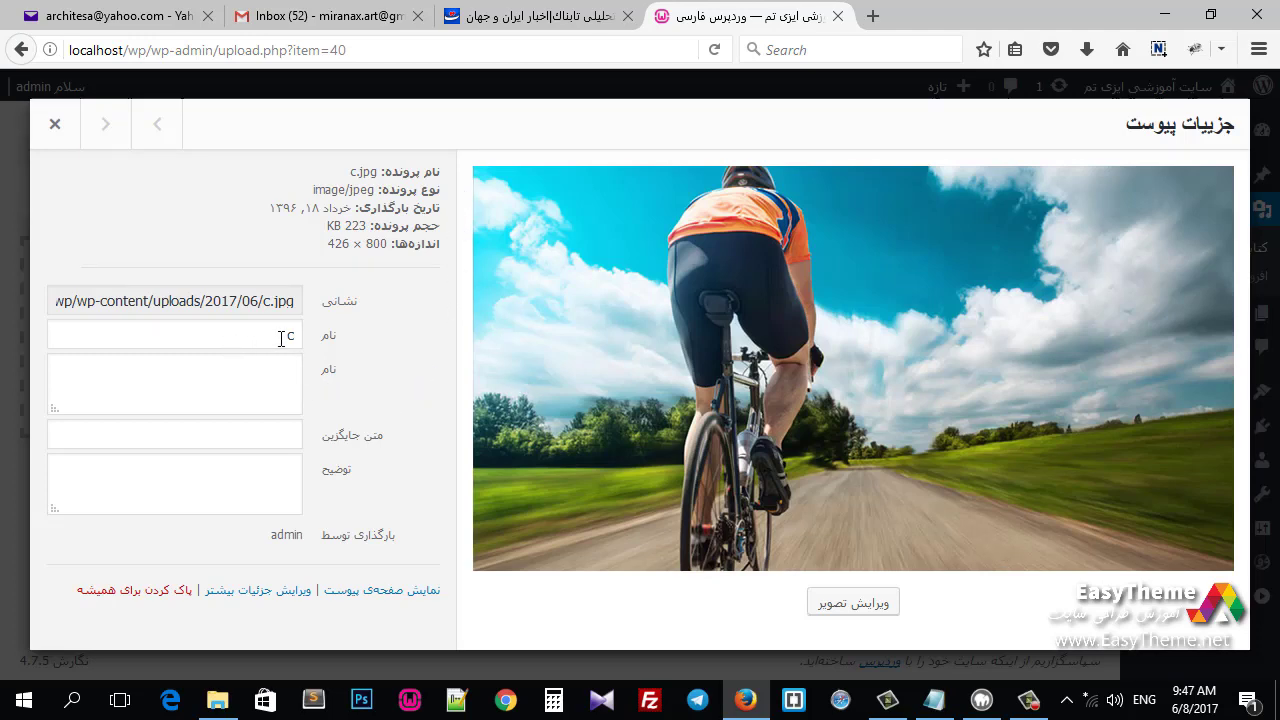
click(55, 123)
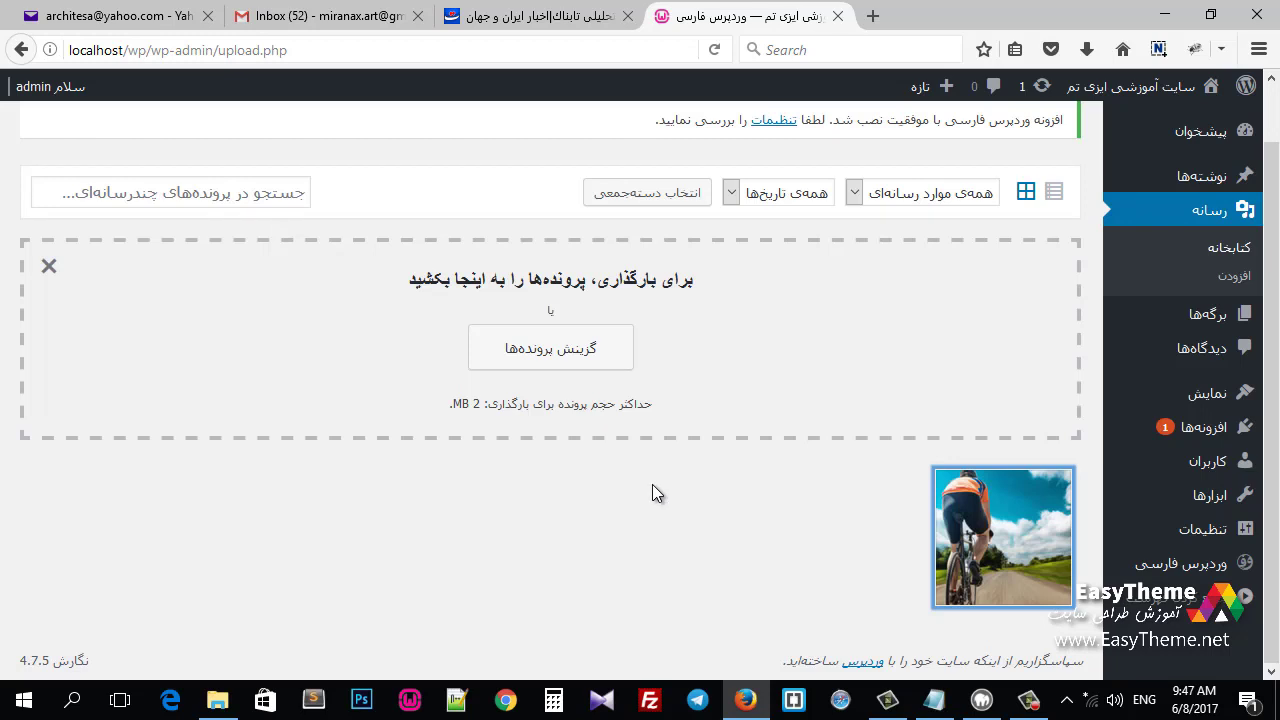
Step: Upload e.jpg and d.jpg together by dropping them from the desktop onto the media library's upload area
key(super+d)
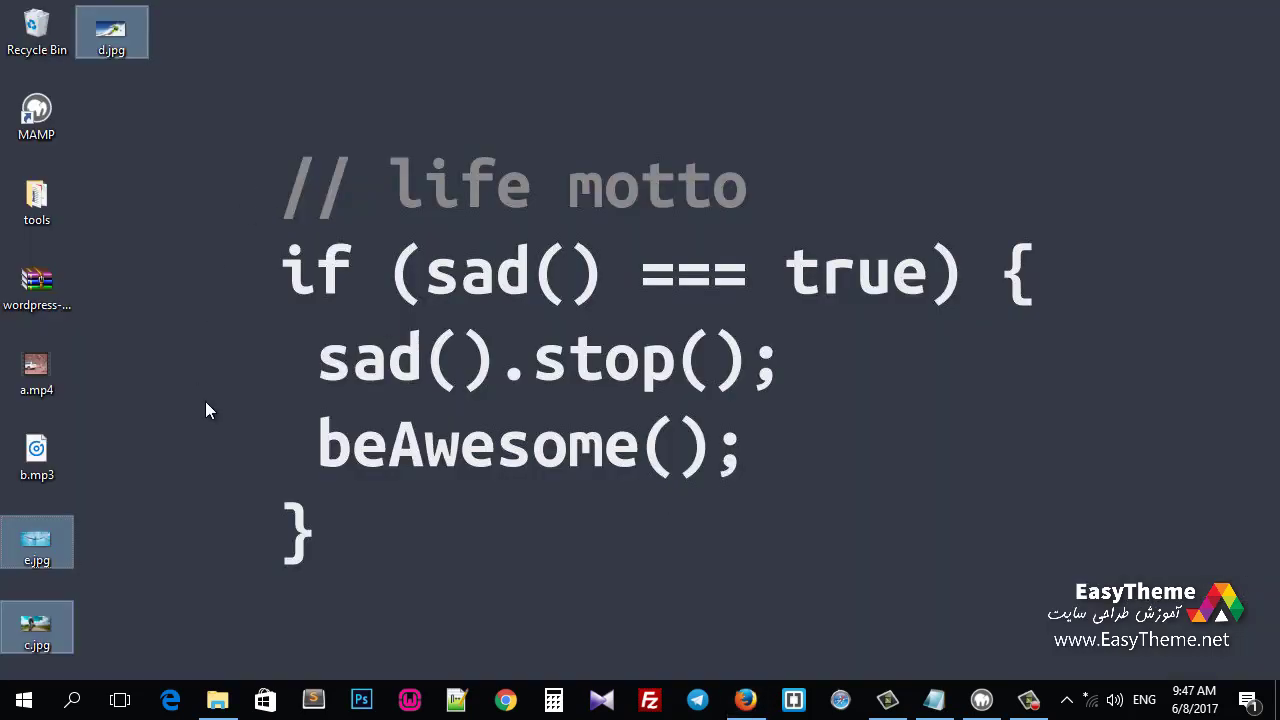
click(166, 522)
click(38, 545)
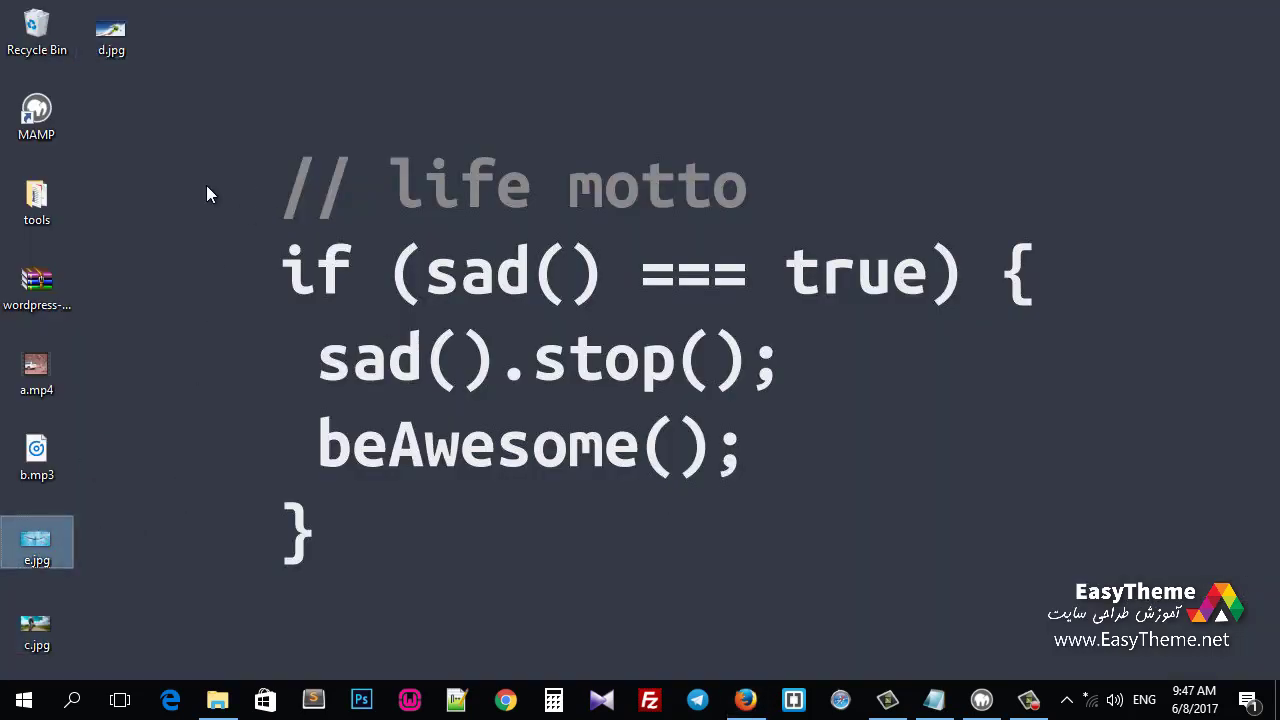
ctrl+click(111, 45)
drag(36, 540, 712, 325)
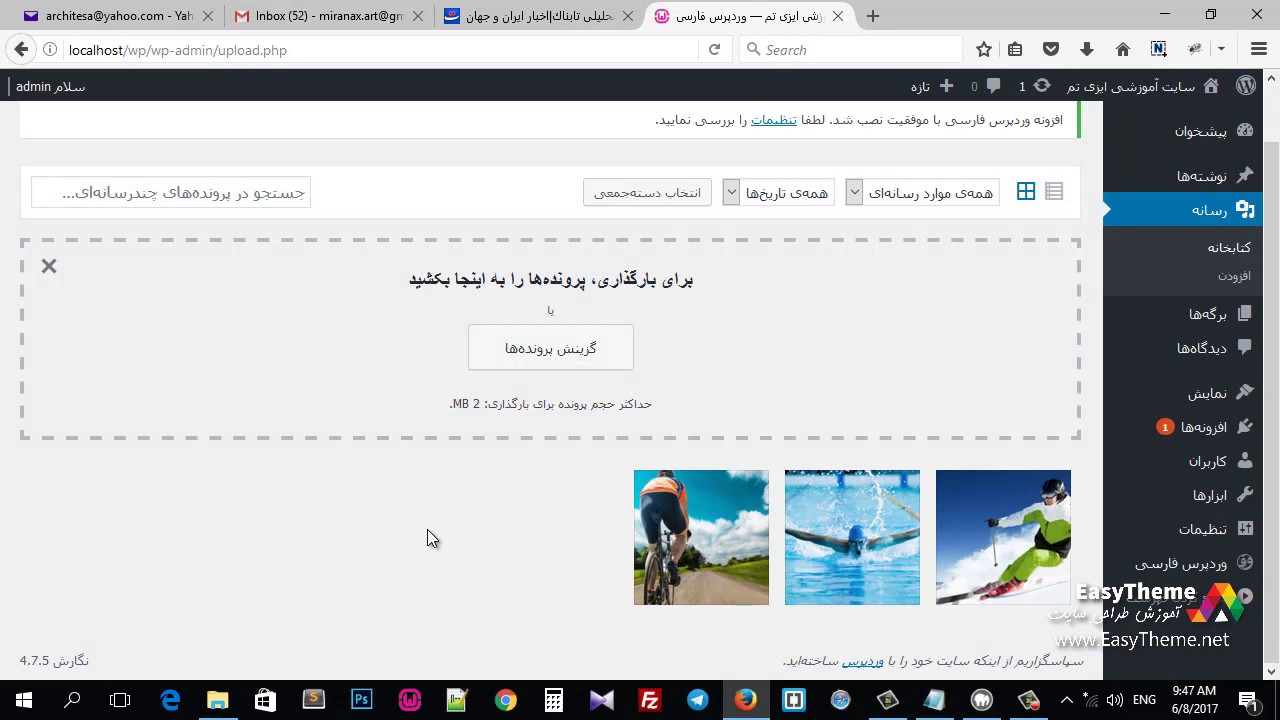
Step: Open the attachment details of the skiing image d.jpg and enter the caption "اسکی در کوهستان"
click(996, 548)
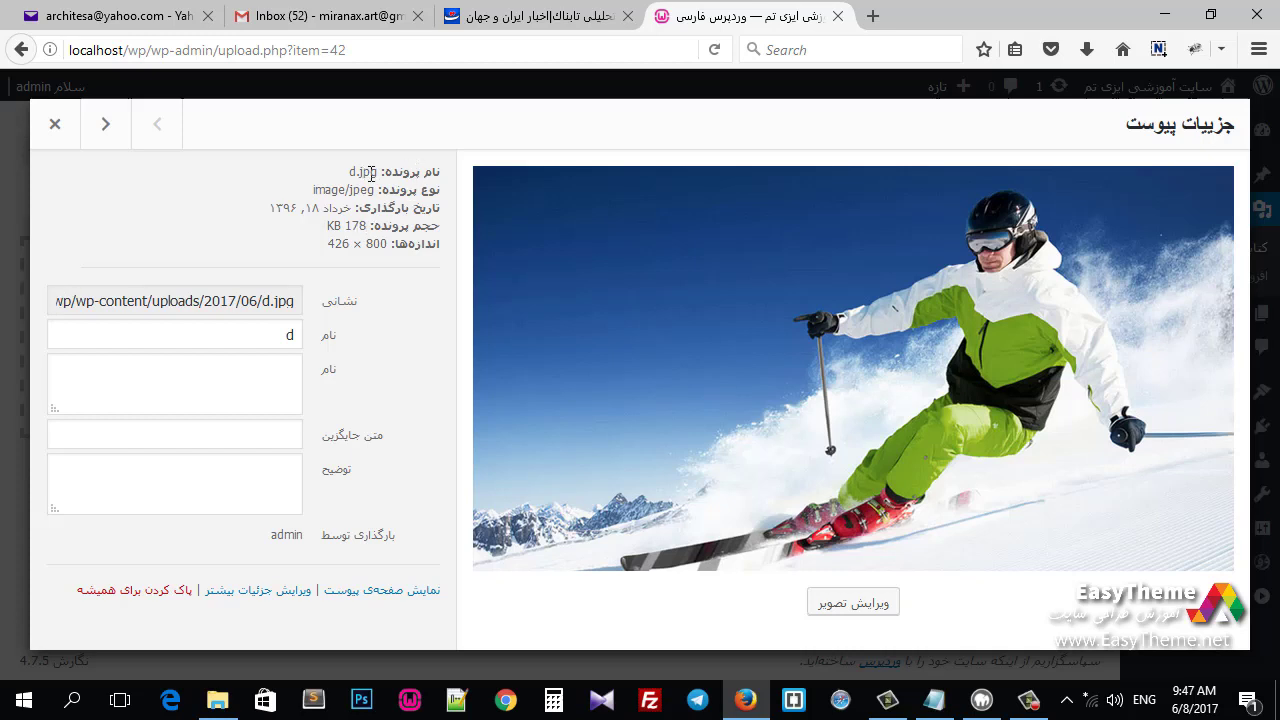
drag(370, 172, 312, 192)
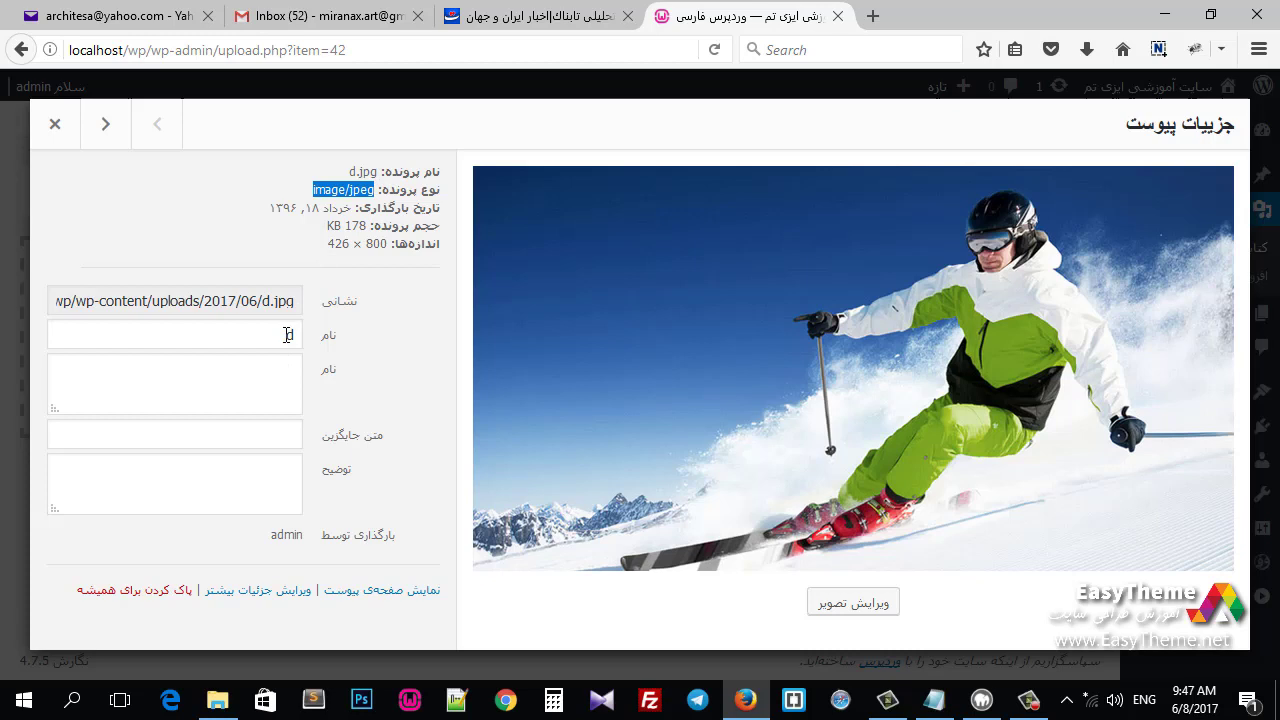
click(285, 373)
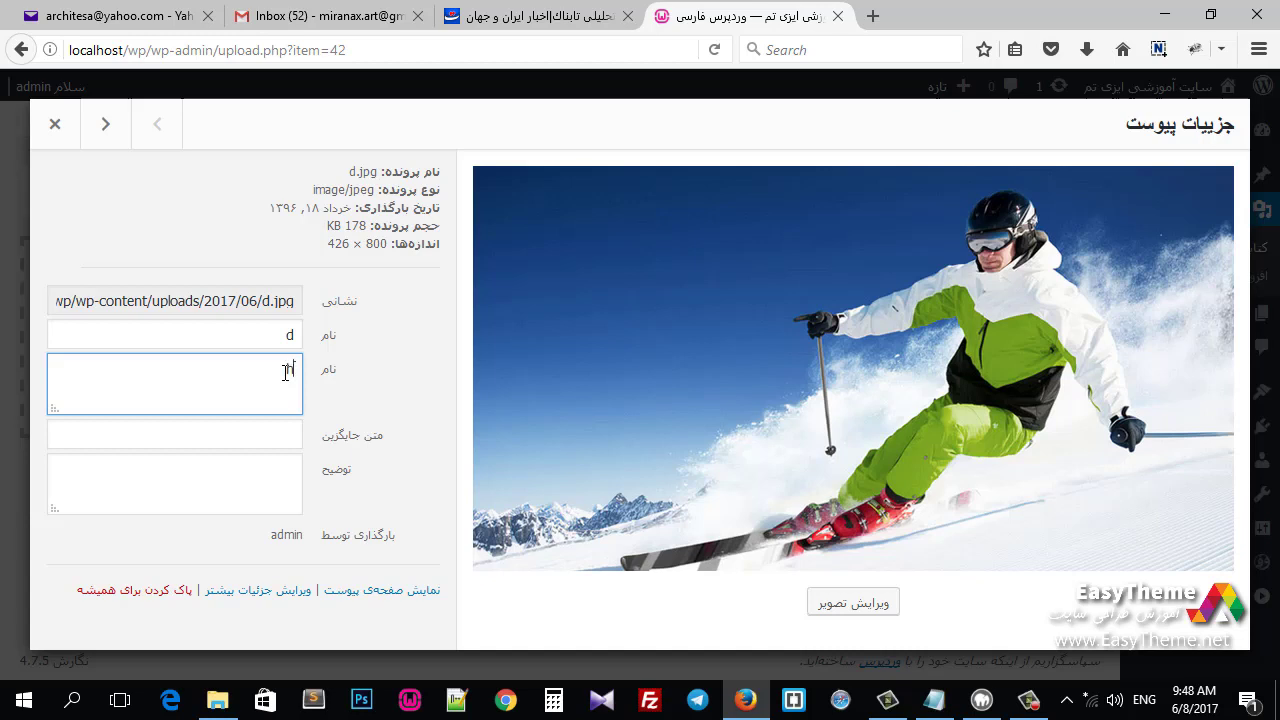
key(alt+shift)
text(اسکی در کوهستان)
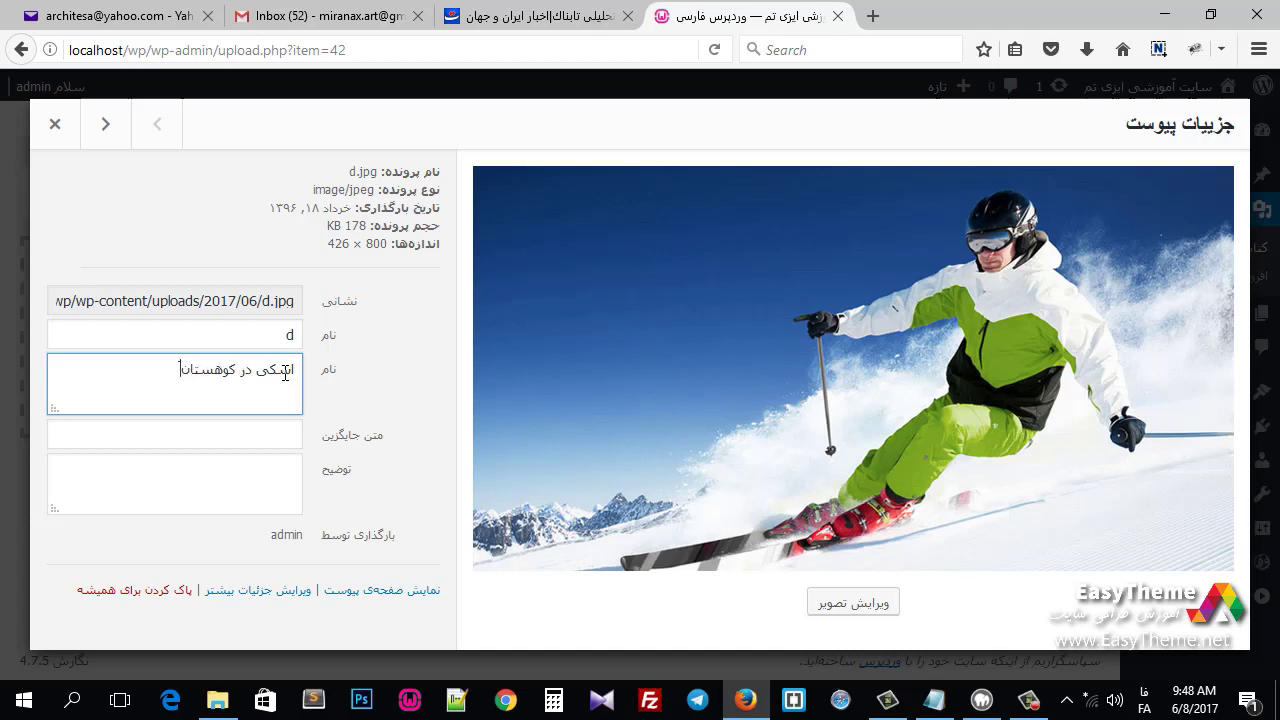
Step: Set the alternative text of the skiing image d.jpg to "اسکی"
click(260, 432)
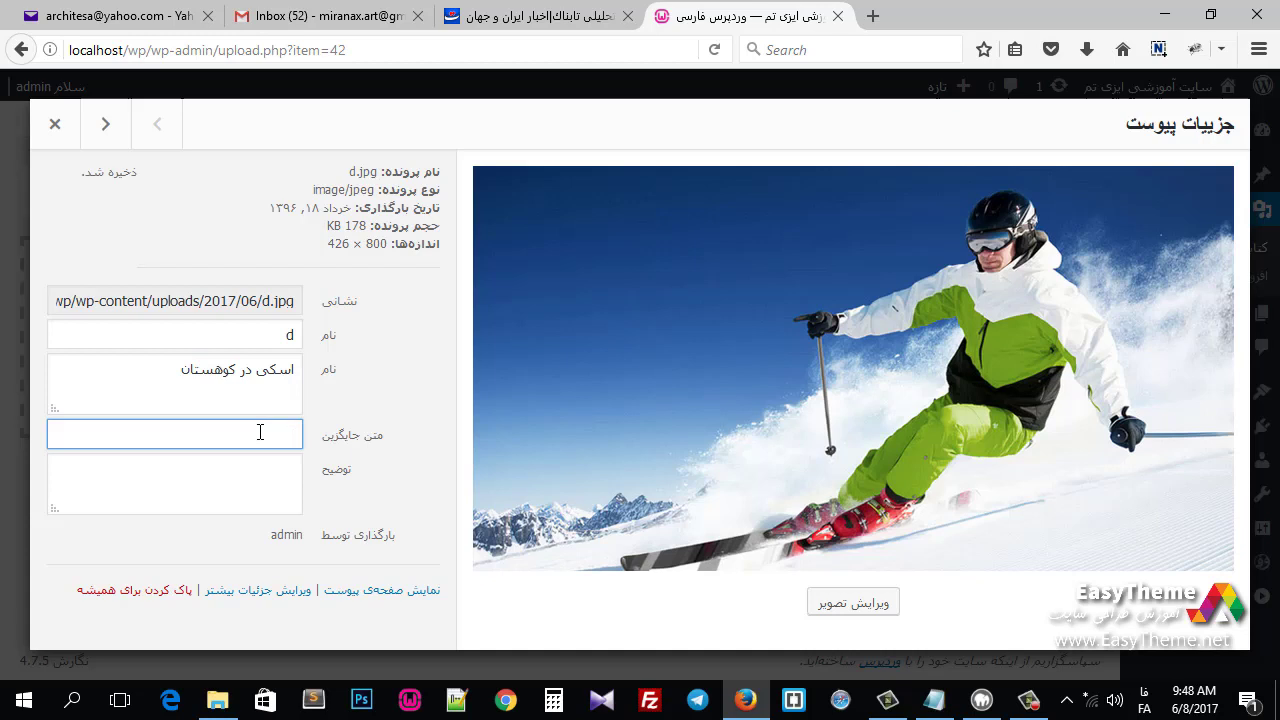
text(اسکی)
click(254, 477)
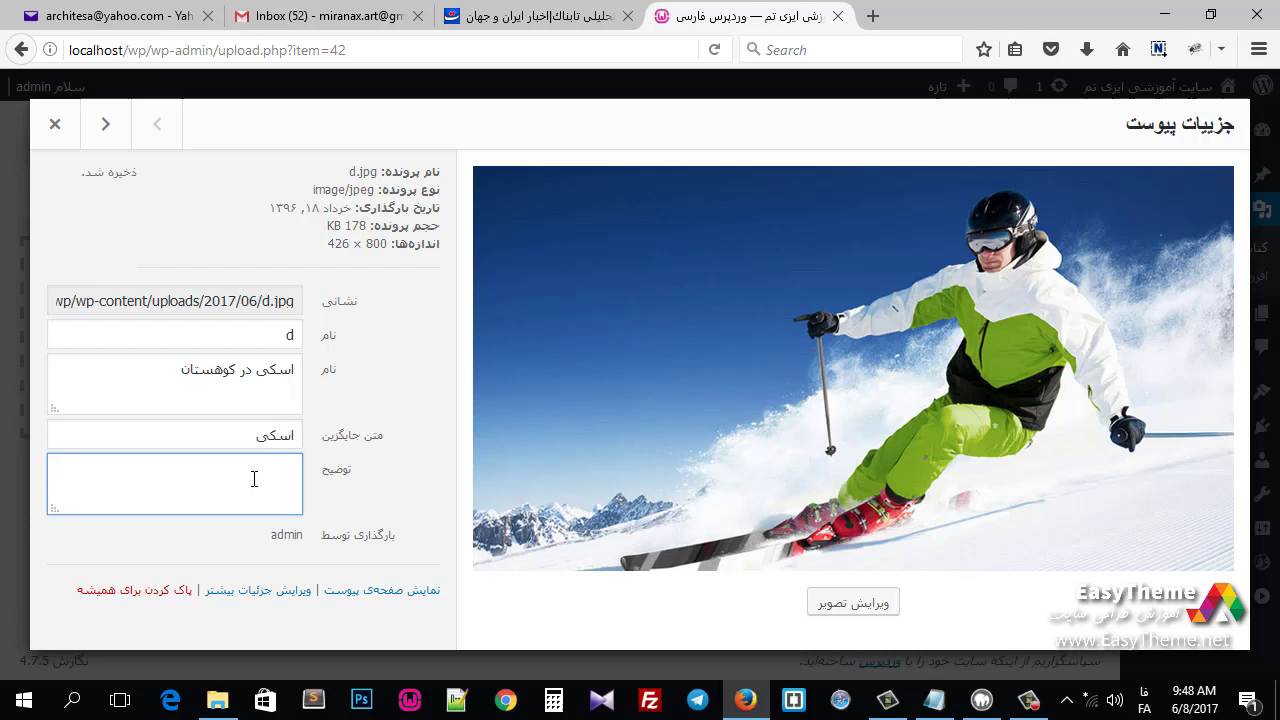
text(ا)
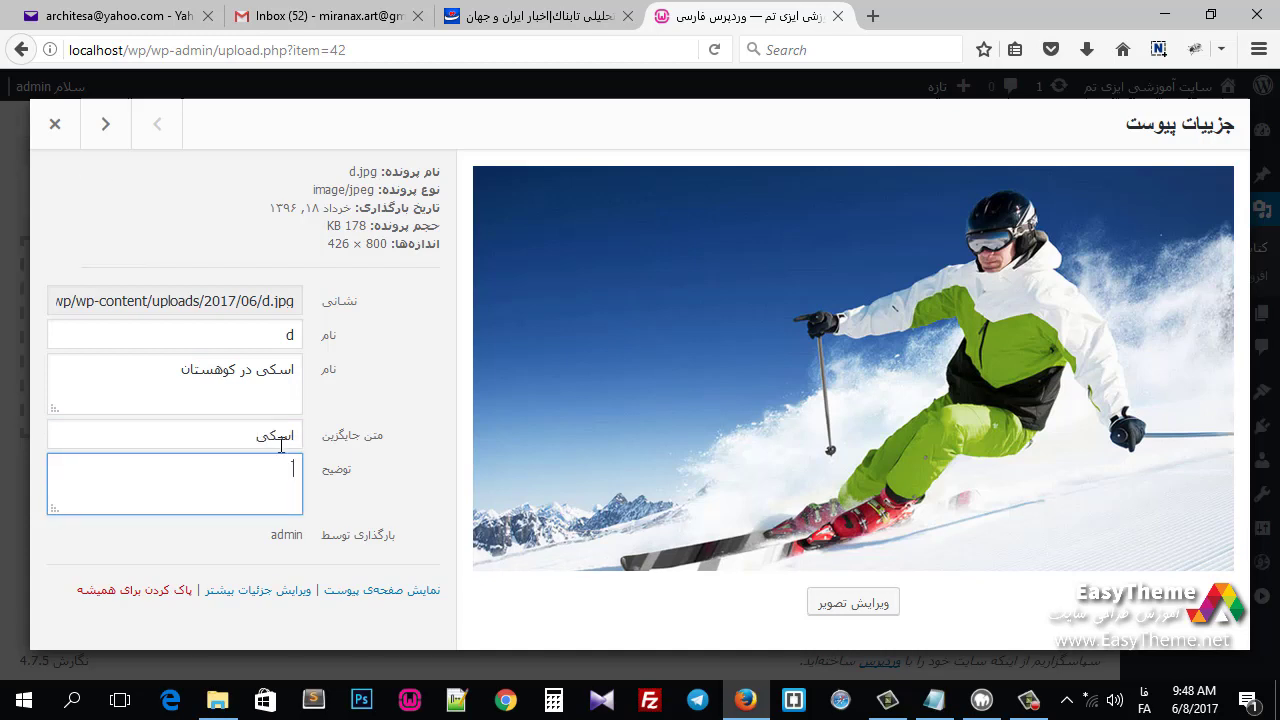
Step: Browse to the next attachment and back to check d.jpg's details, and close the attachment details
click(106, 130)
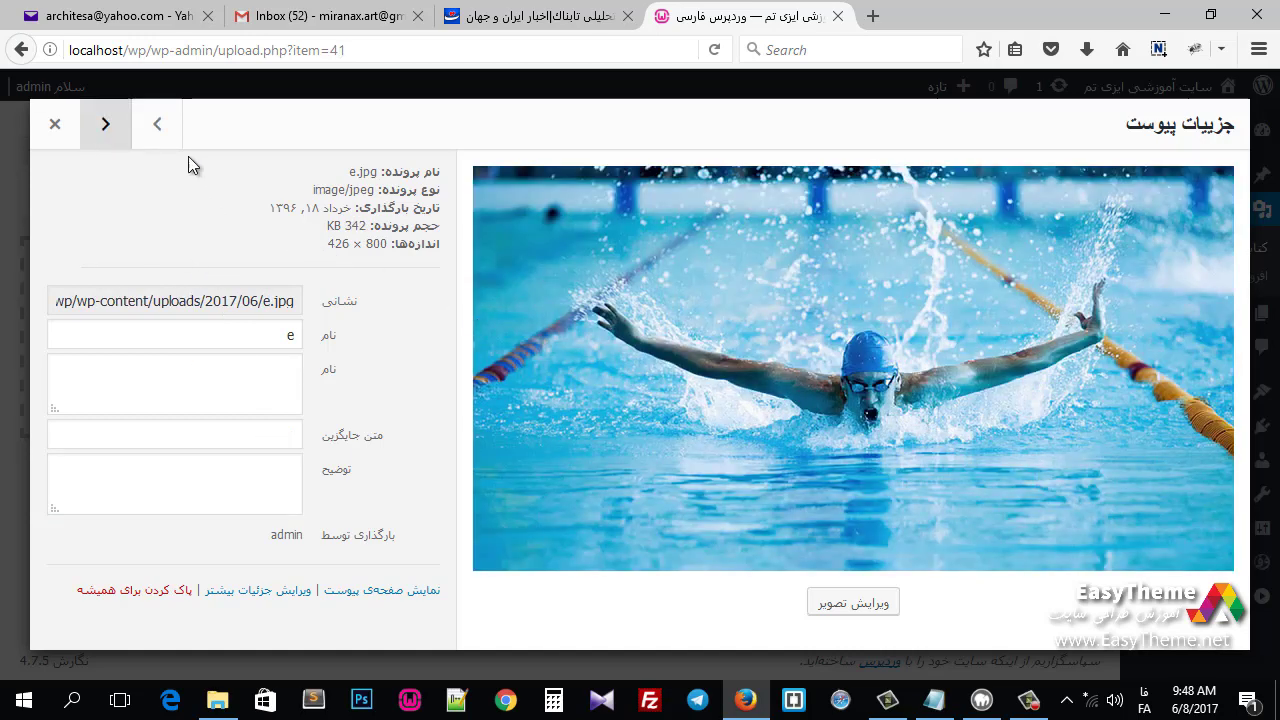
click(157, 122)
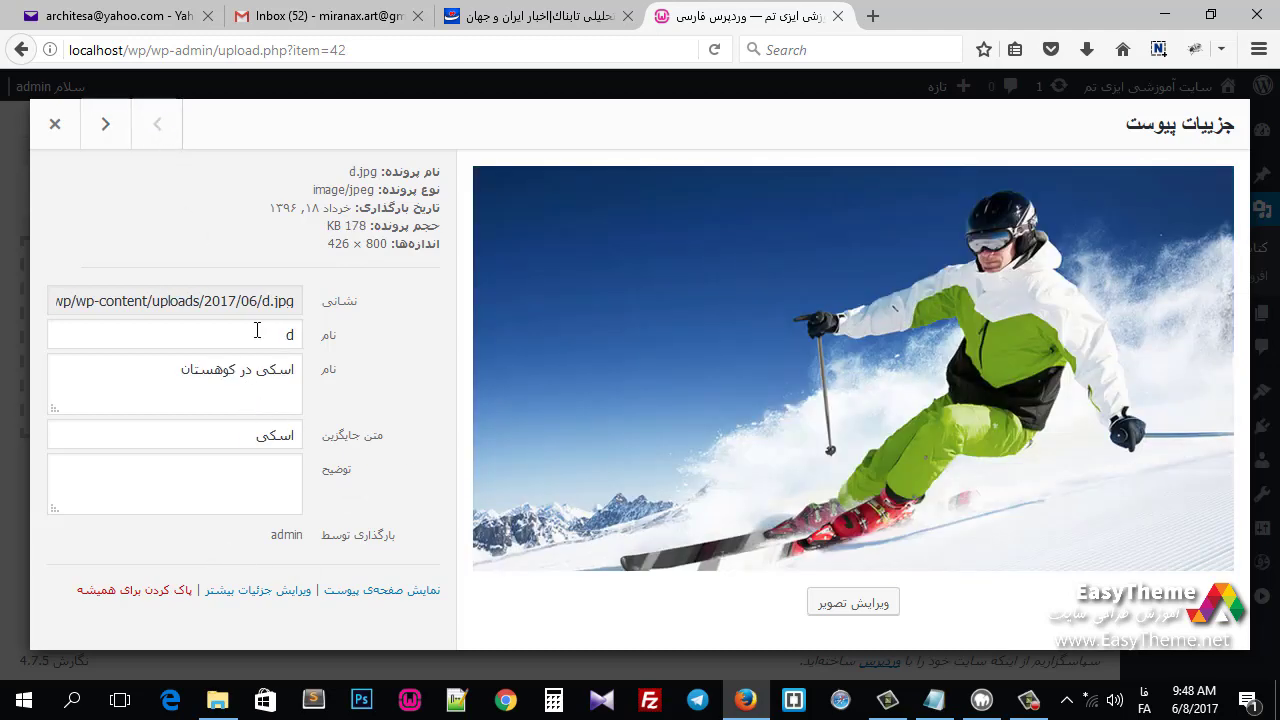
click(54, 126)
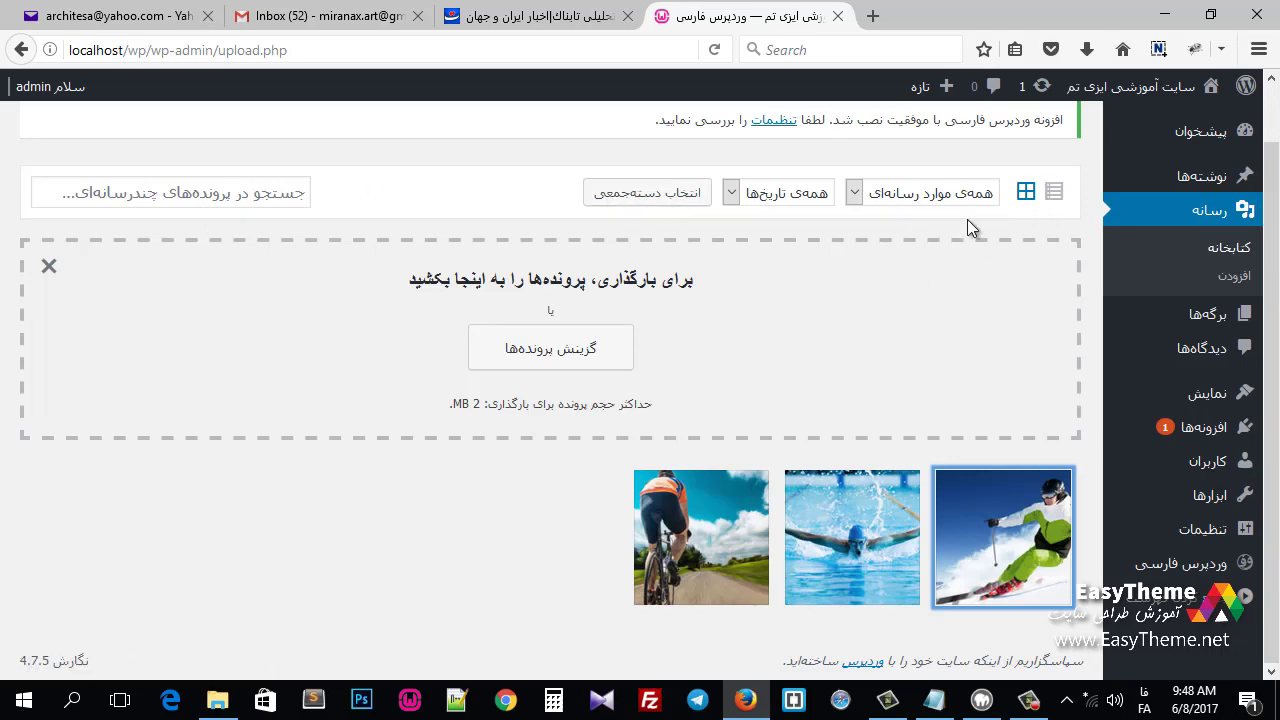
Step: Switch the media library to list view, look over e.jpg's attachment page on the site and return to the list
click(1054, 191)
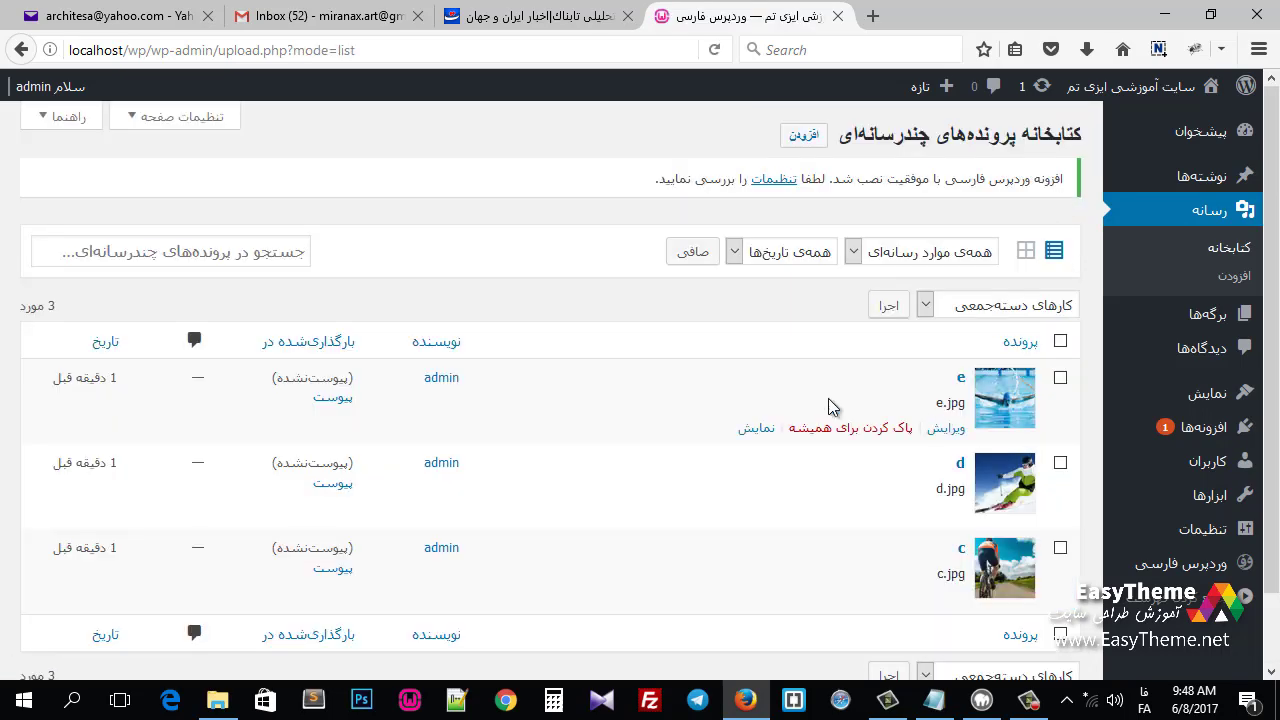
scroll(557, 480, down, 2)
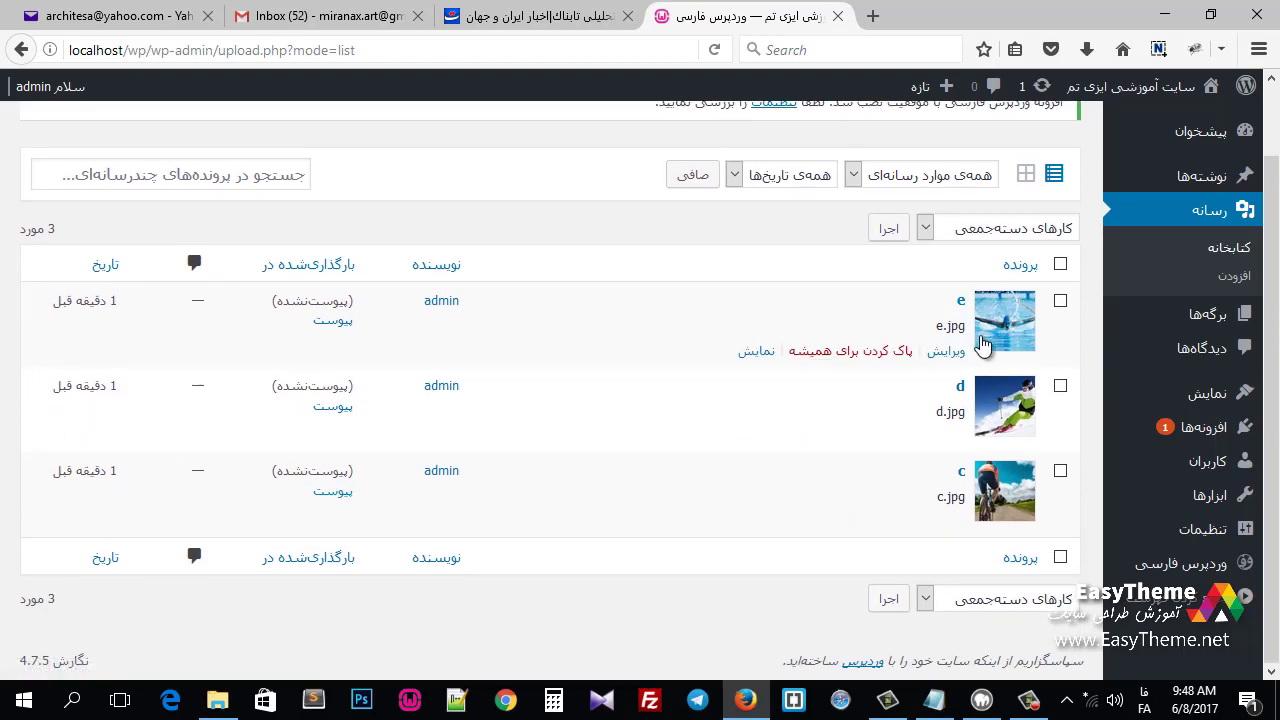
click(750, 356)
scroll(778, 497, down, 6)
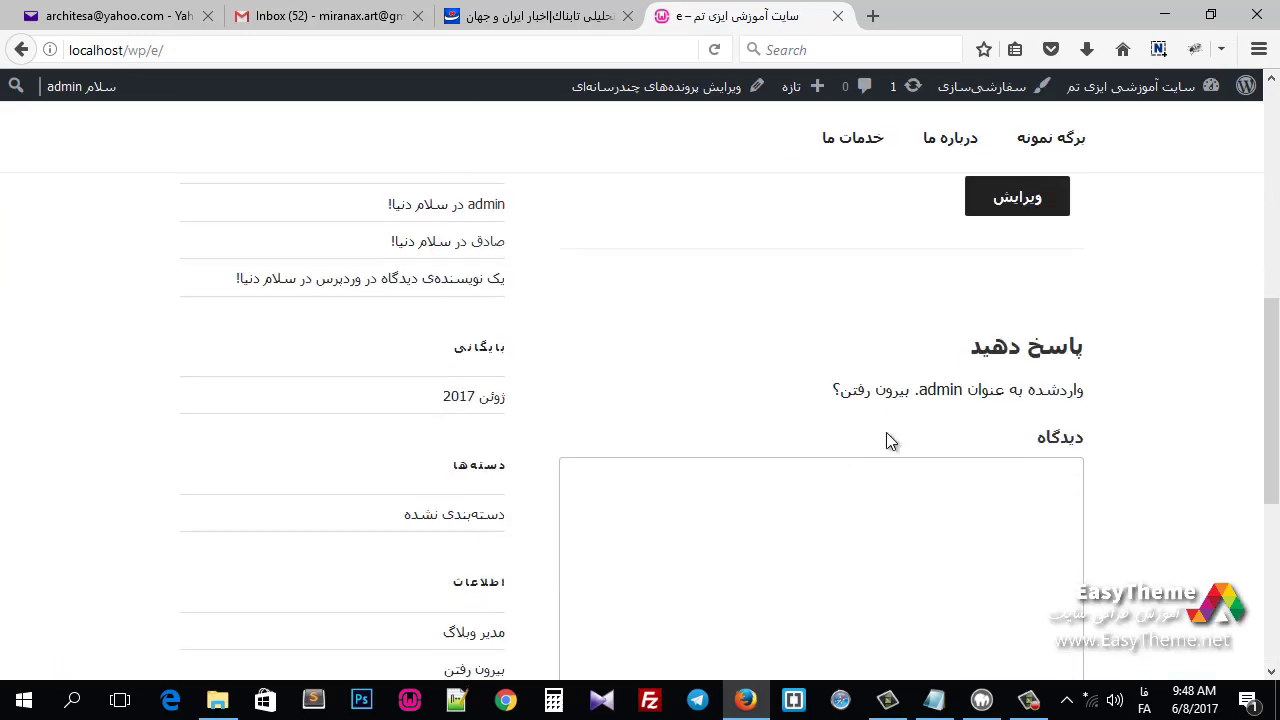
scroll(889, 440, up, 6)
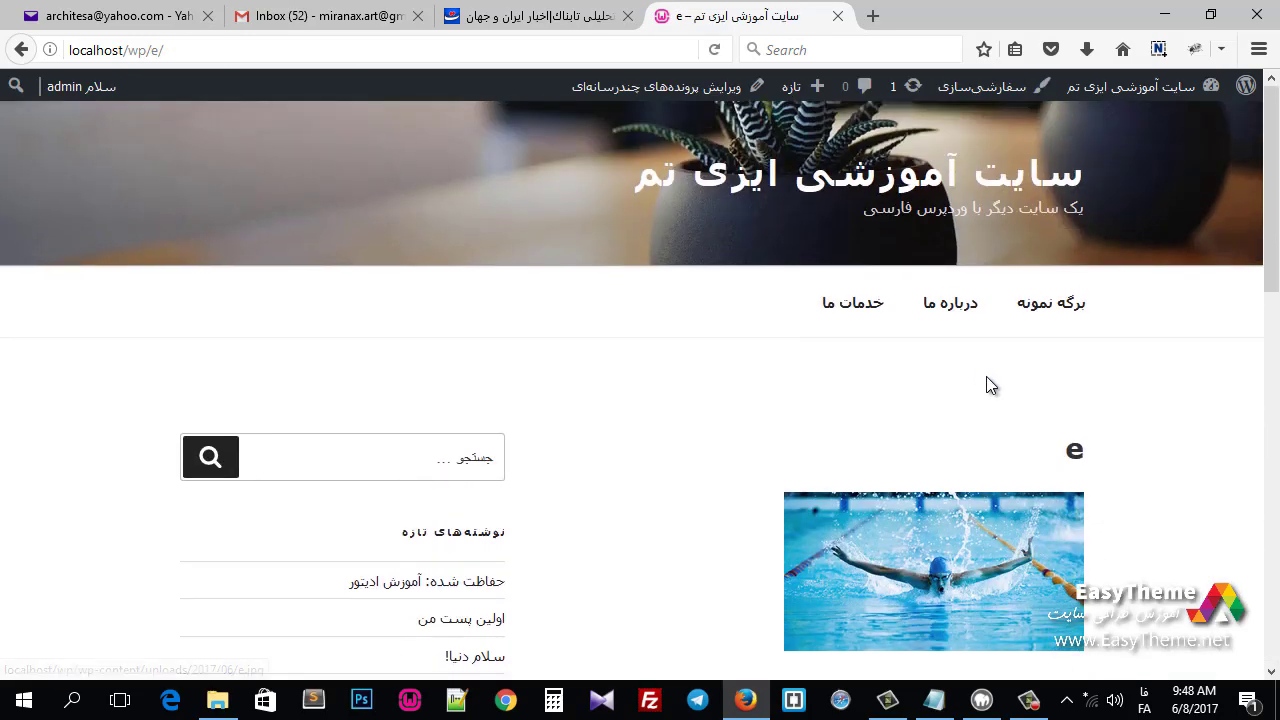
click(21, 50)
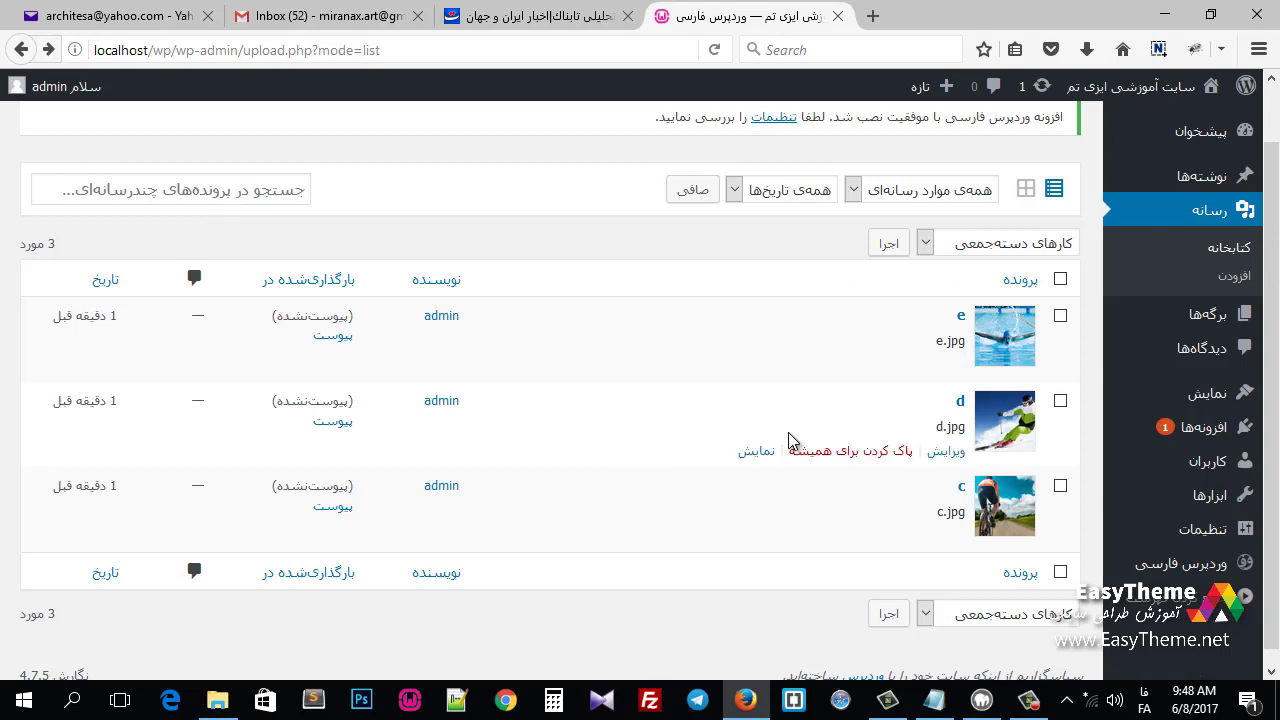
Step: Filter the media list to unattached files (پیوست‌نشده) and look at the date filter
click(883, 200)
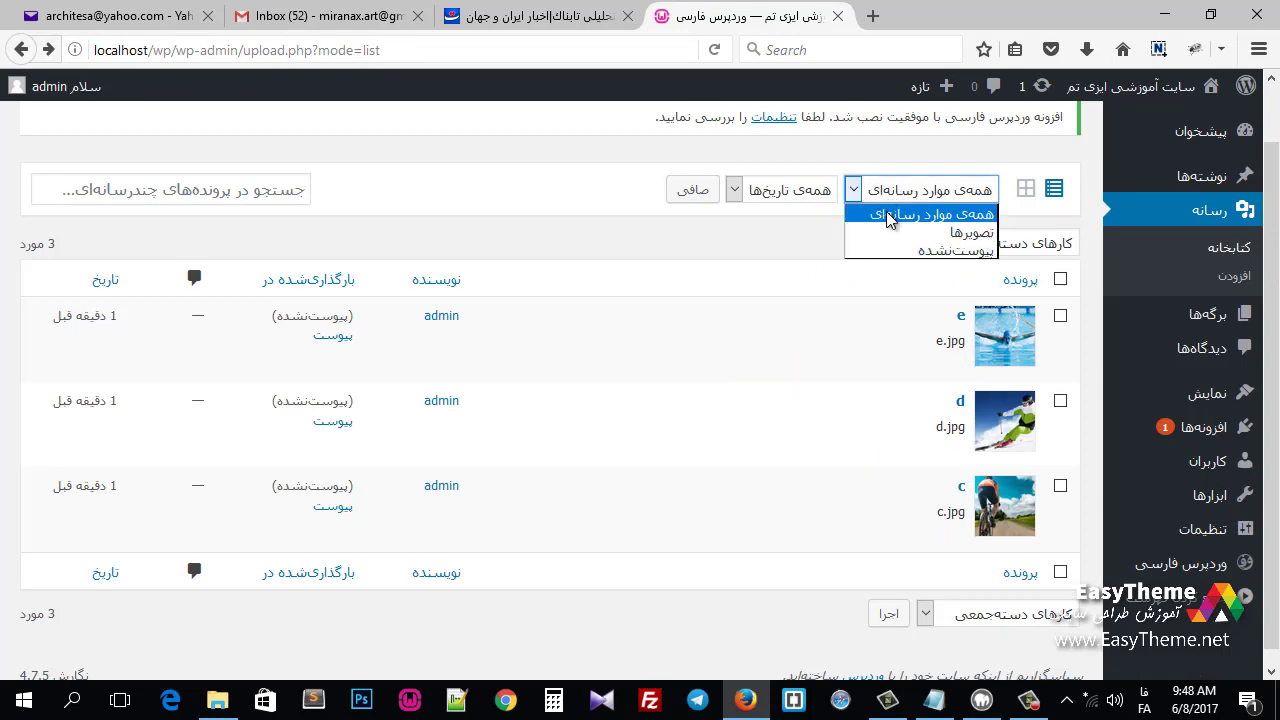
click(894, 242)
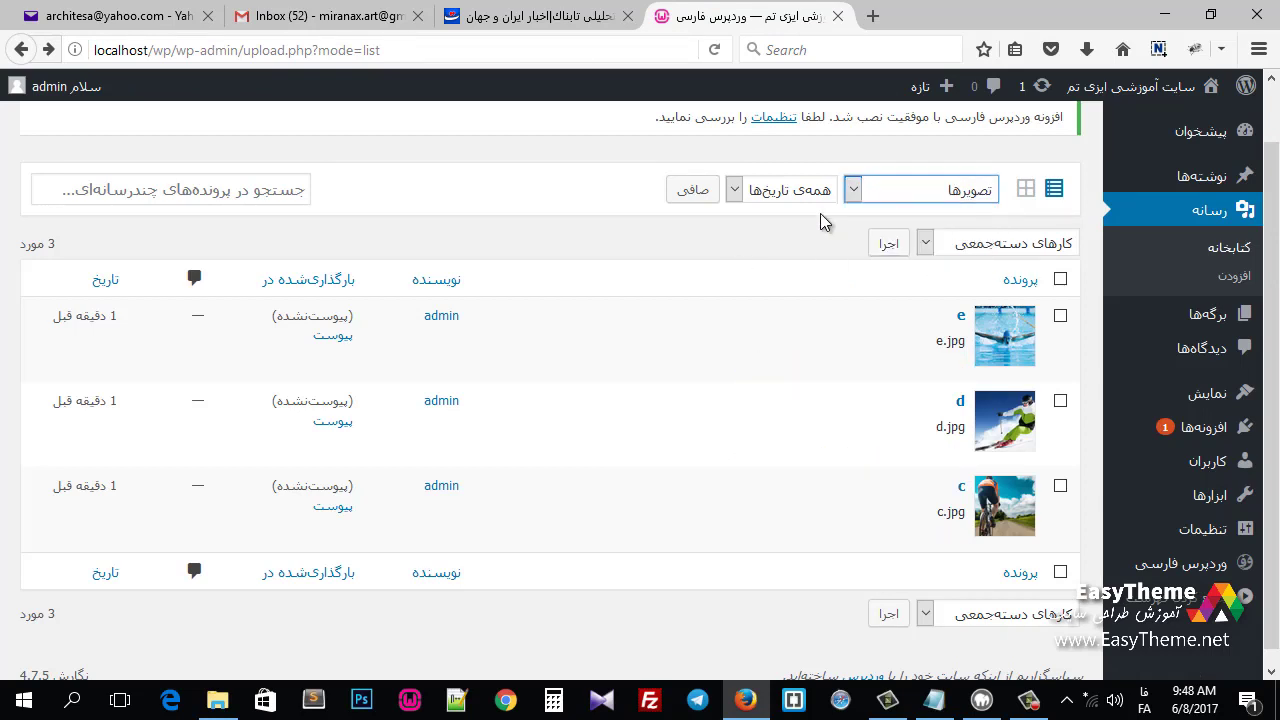
click(913, 206)
click(913, 251)
click(885, 190)
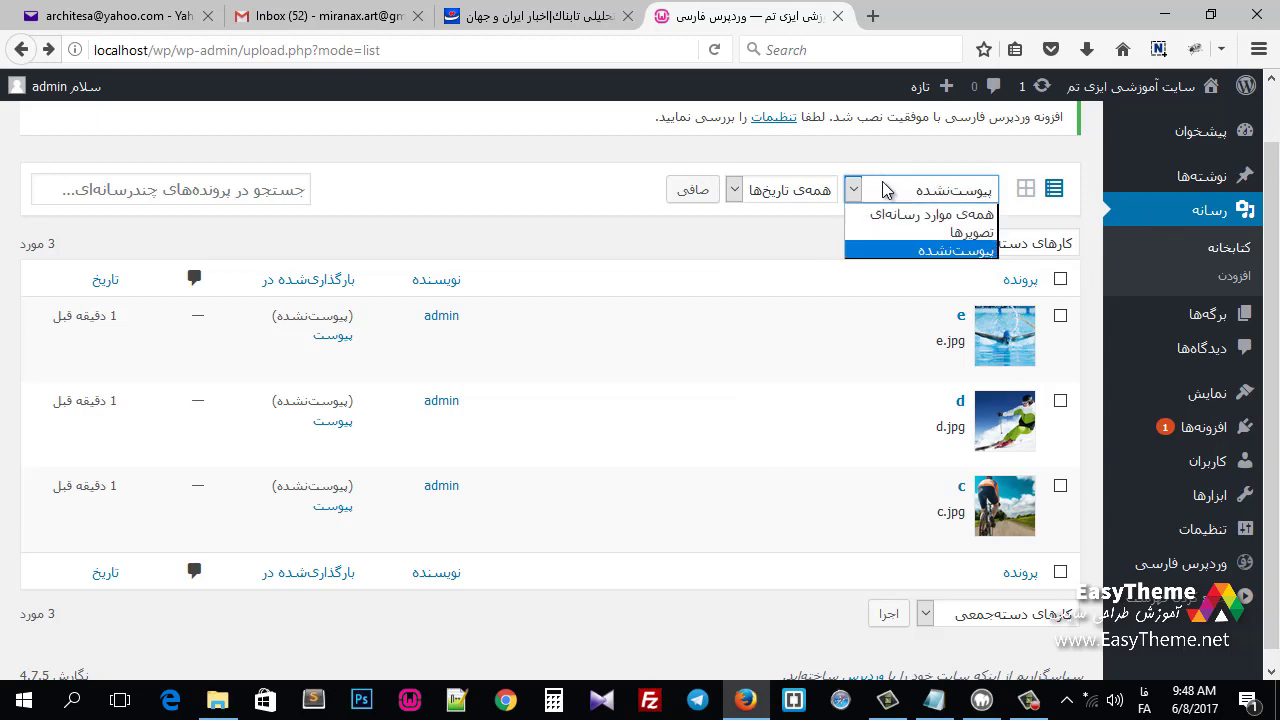
click(885, 190)
click(705, 198)
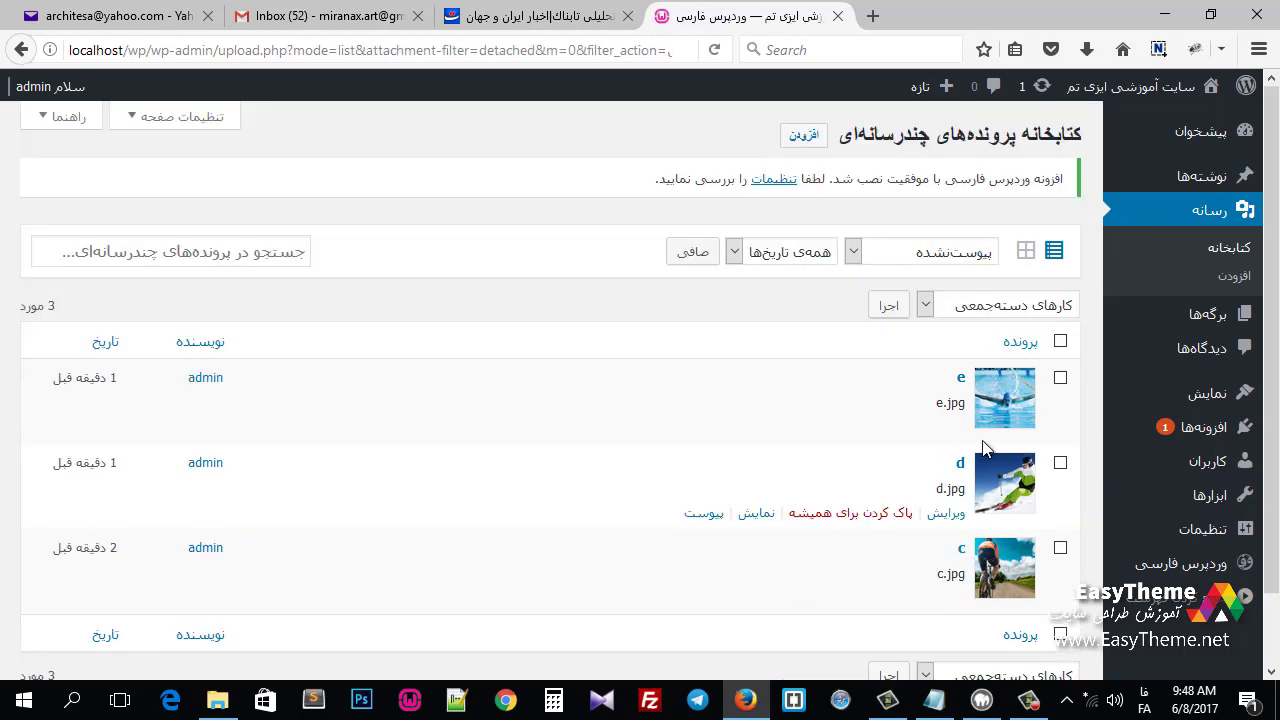
click(781, 258)
click(667, 290)
Step: Open the post "سلام دنیا!" for editing from the list of all posts and go to its featured image section
mouse_move(1212, 182)
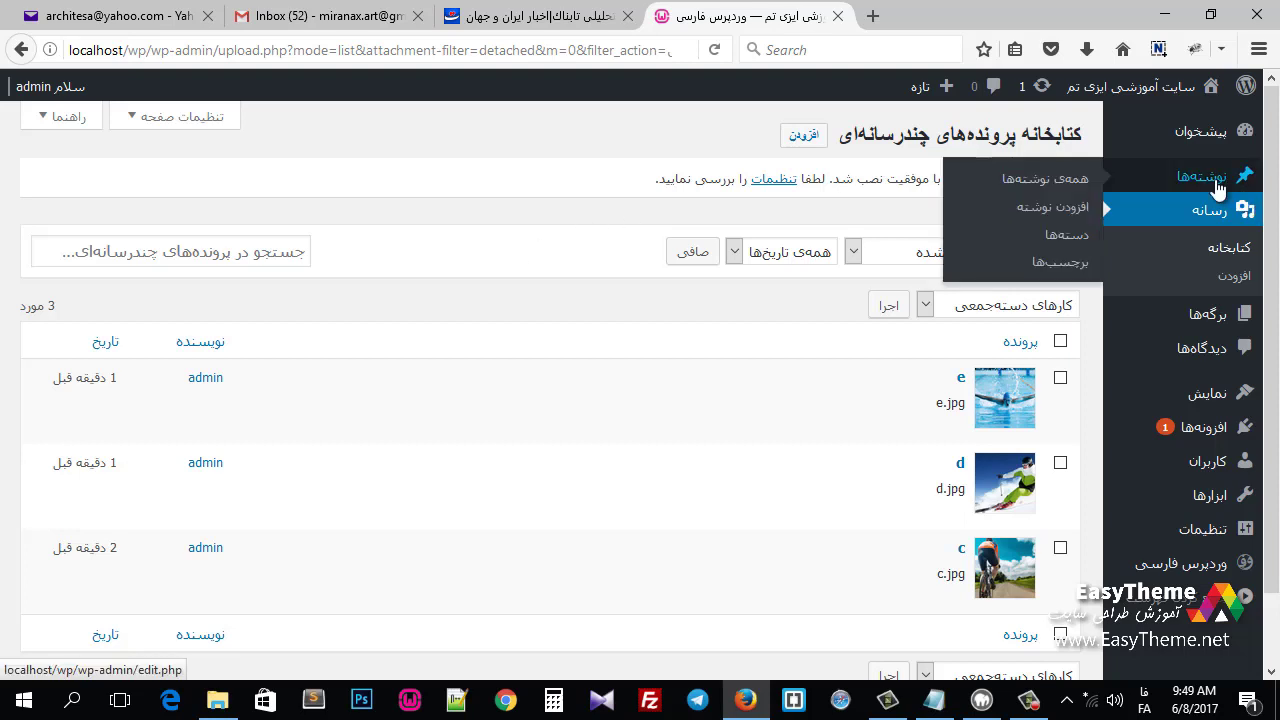
click(1054, 184)
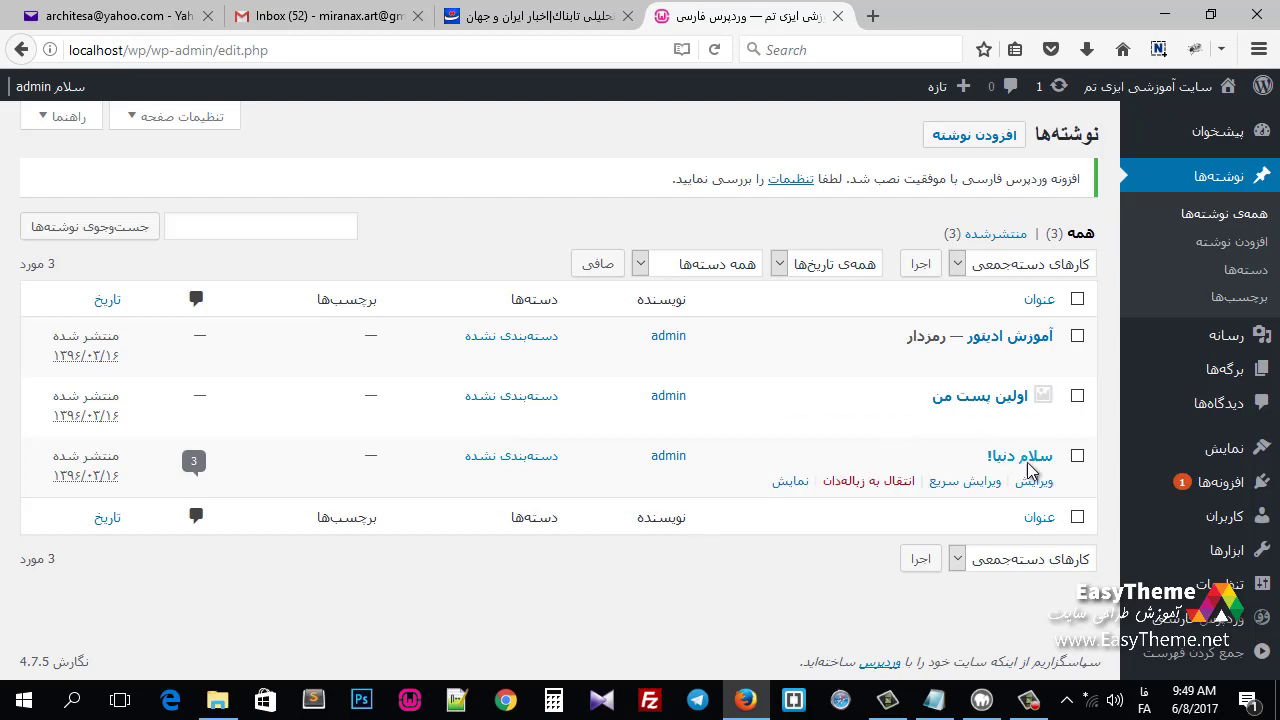
click(1040, 481)
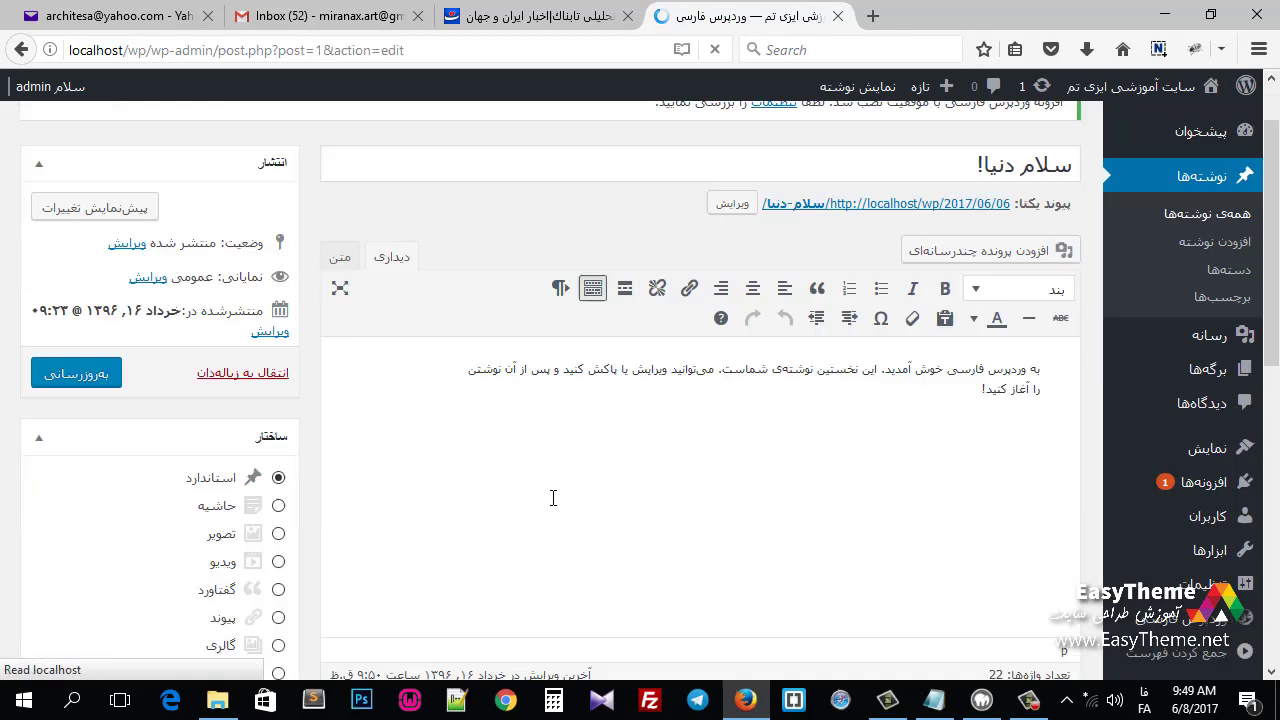
scroll(551, 500, down, 10)
scroll(208, 615, down, 1)
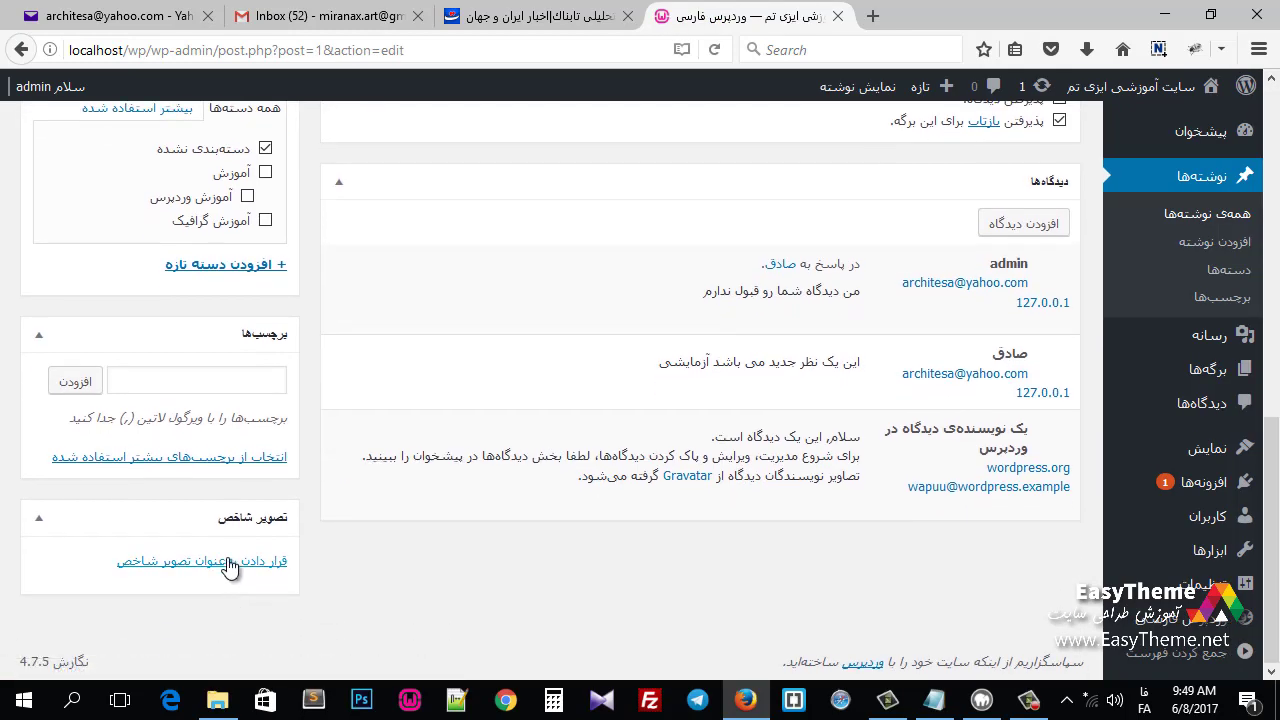
Step: Set d.jpg from the media library as the featured image of the post "سلام دنیا!" and update the post
click(226, 588)
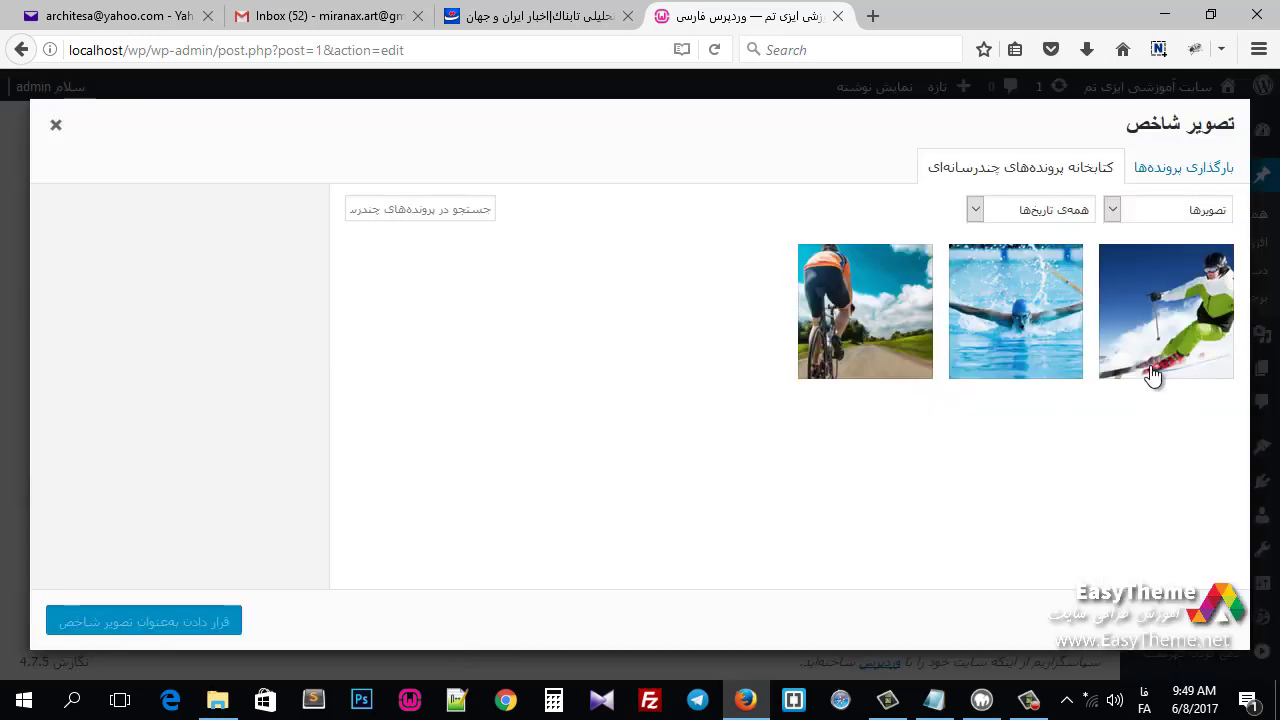
click(1170, 312)
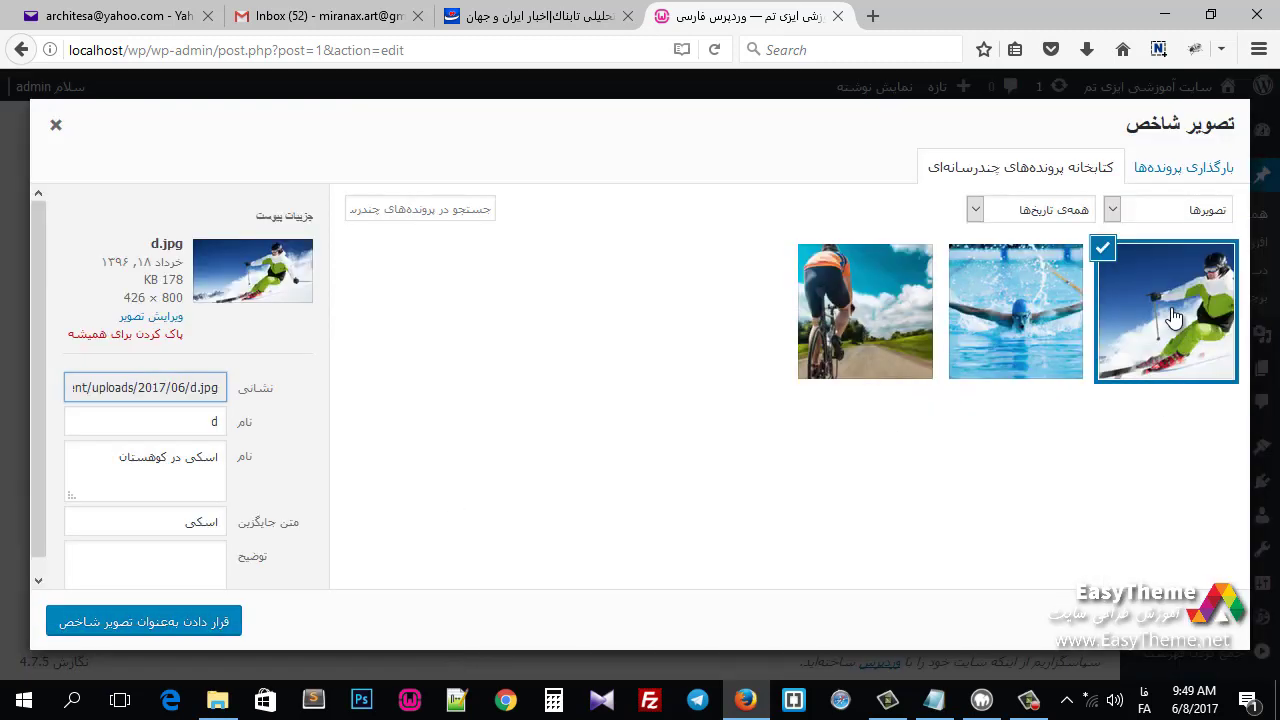
click(160, 622)
scroll(78, 418, up, 10)
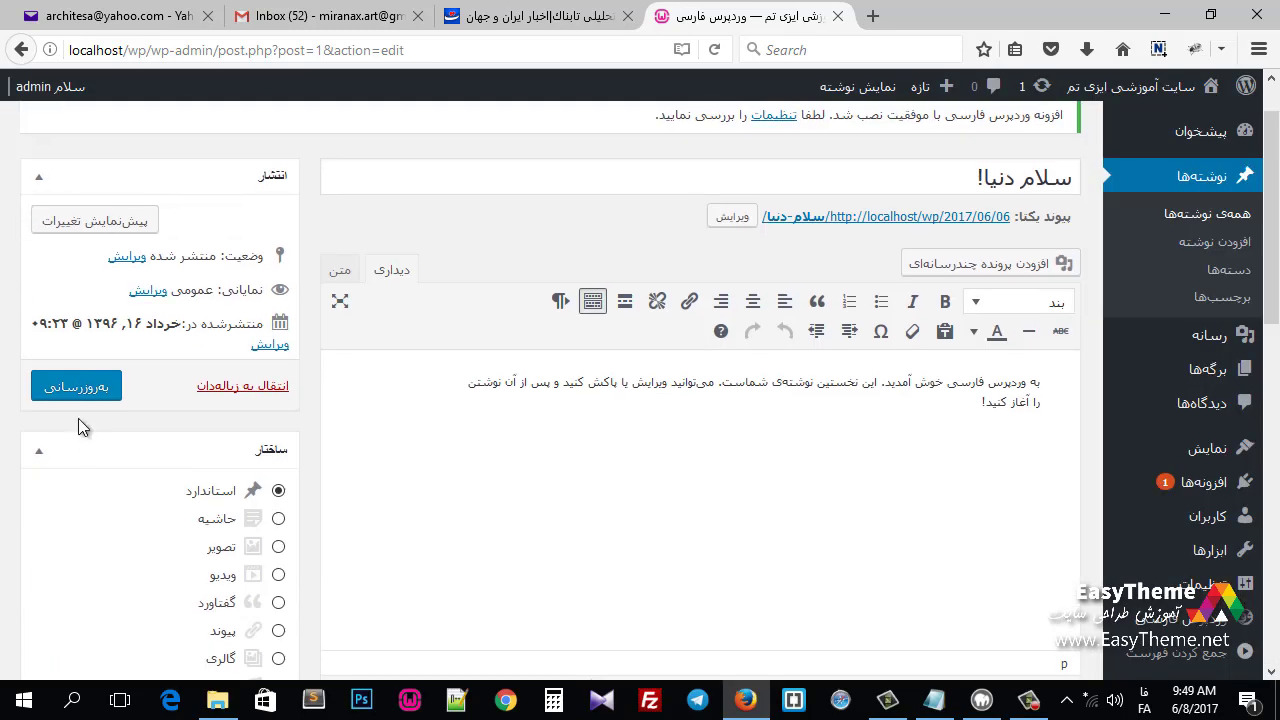
click(75, 382)
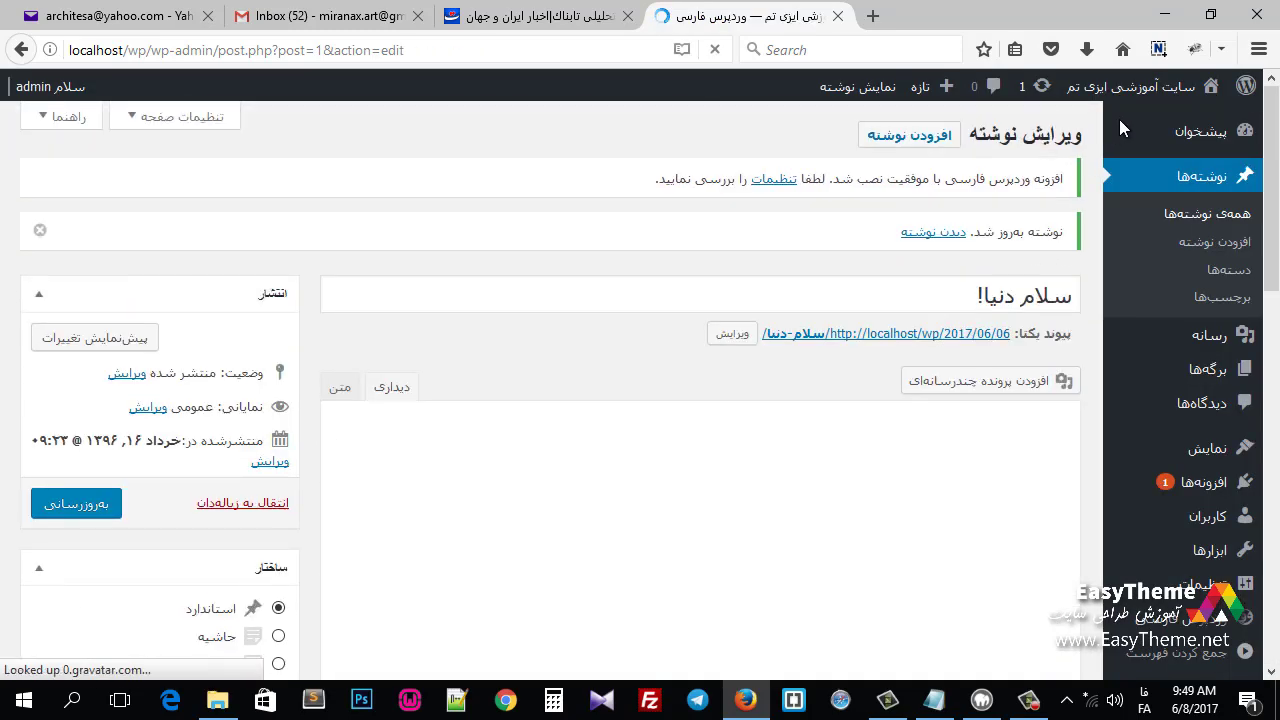
Step: Open the site's home page in a new tab and examine the featured image there and on the "سلام دنیا!" post page
mouse_move(1137, 88)
middle_click(1150, 118)
click(903, 25)
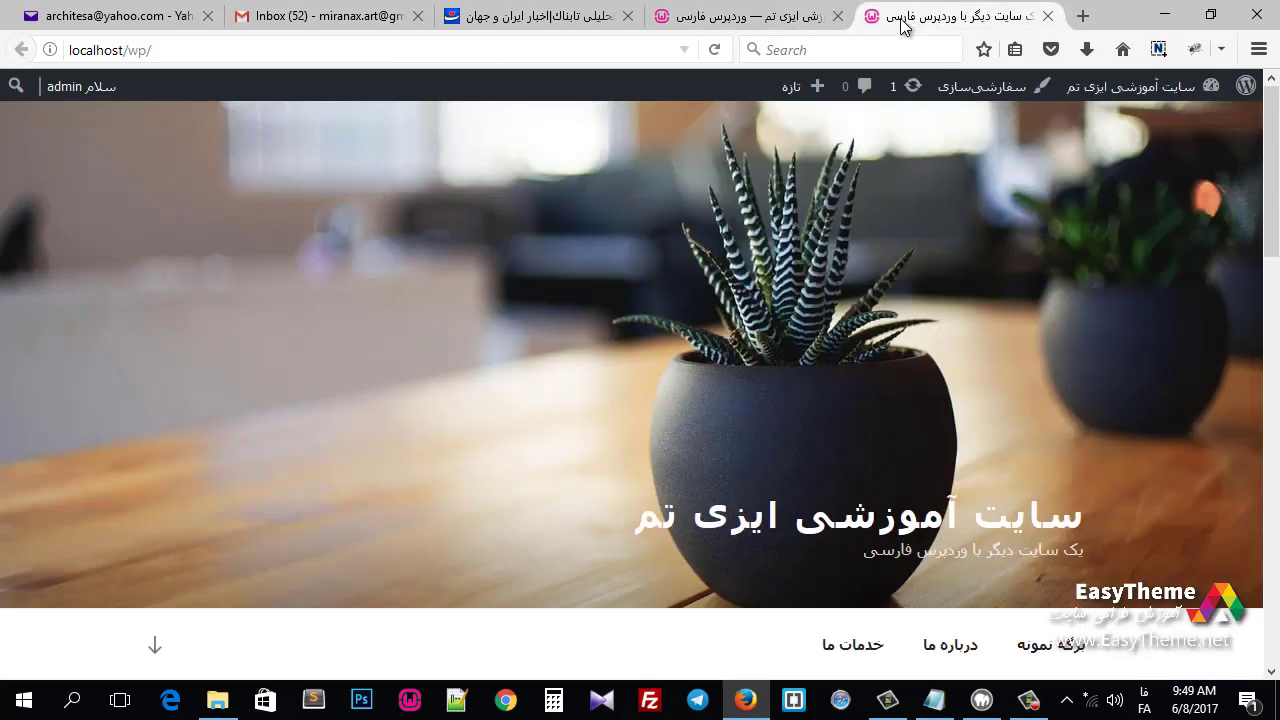
scroll(628, 420, down, 15)
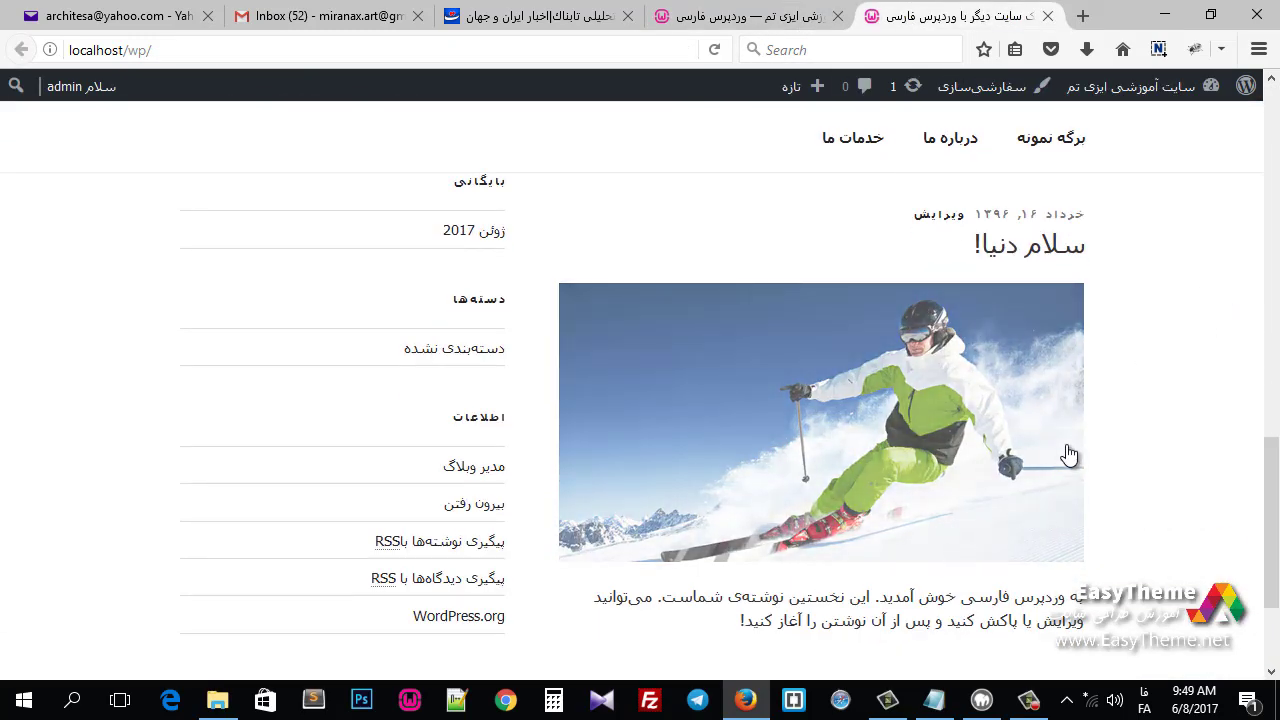
click(1031, 250)
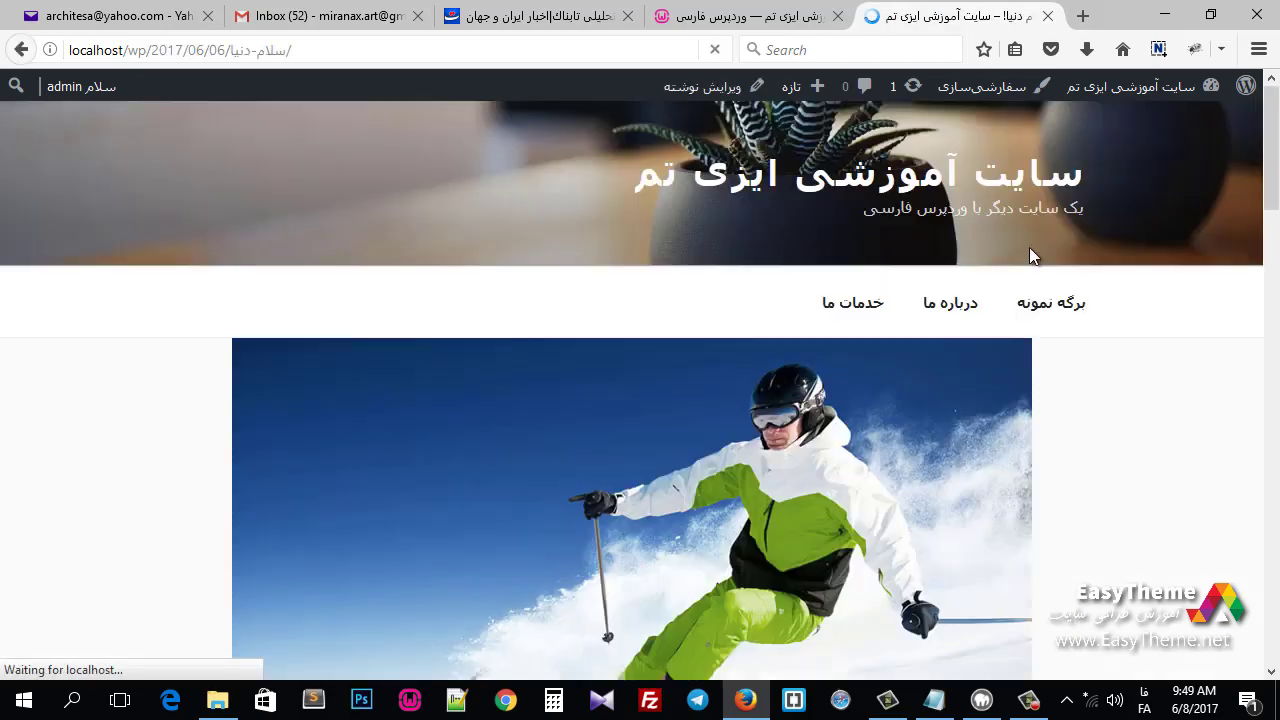
scroll(1071, 478, down, 3)
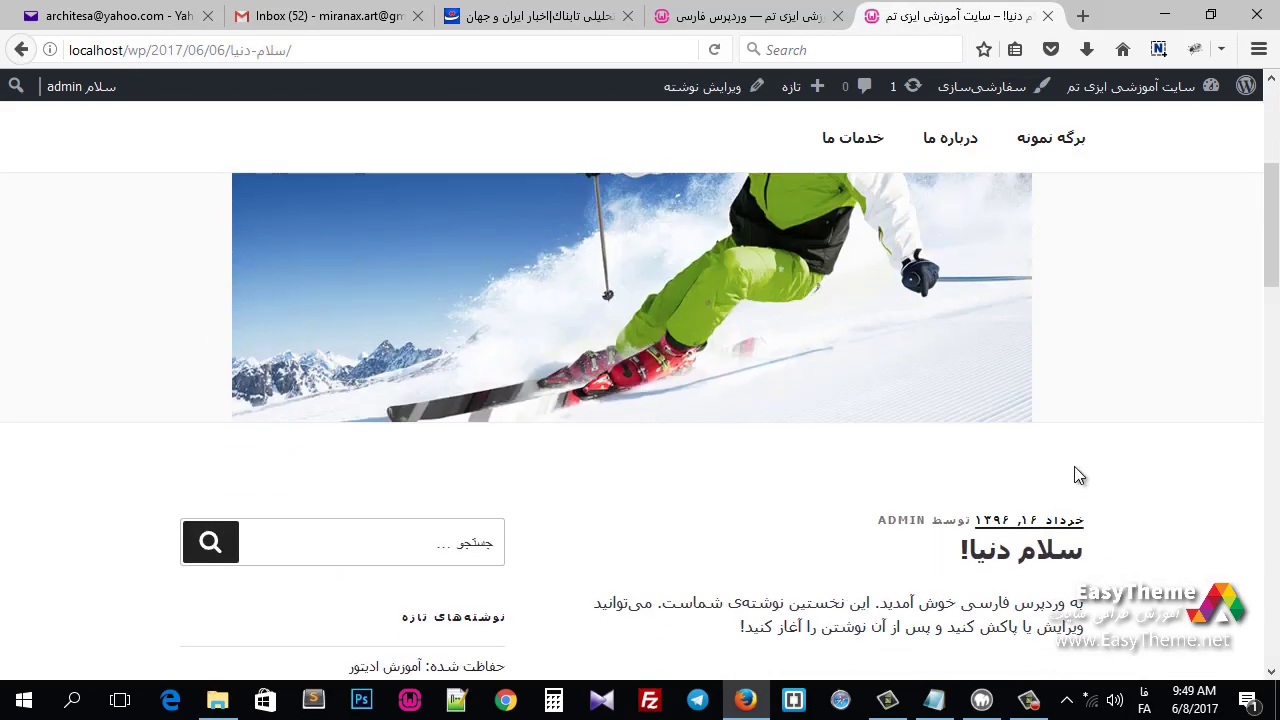
scroll(1076, 474, up, 3)
scroll(838, 537, down, 1)
scroll(835, 537, down, 6)
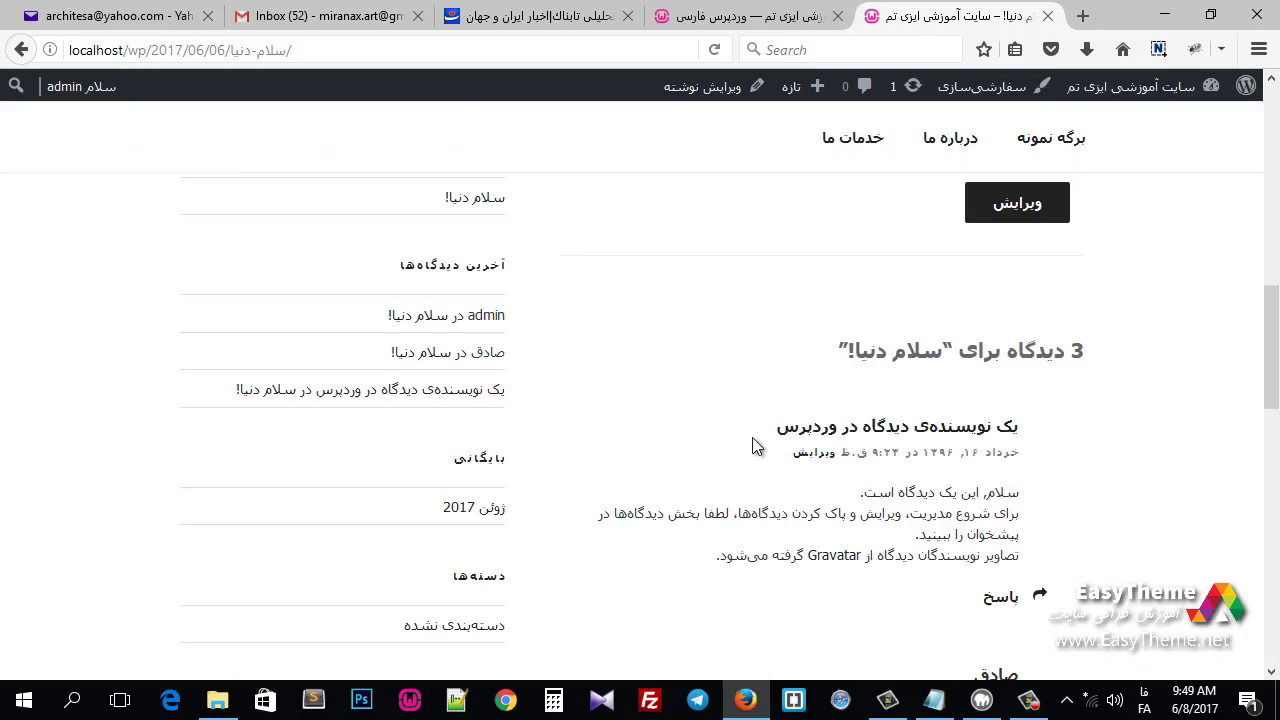
Step: Back in the post editor, insert d.jpg from the media library after the body text and update the post
click(745, 16)
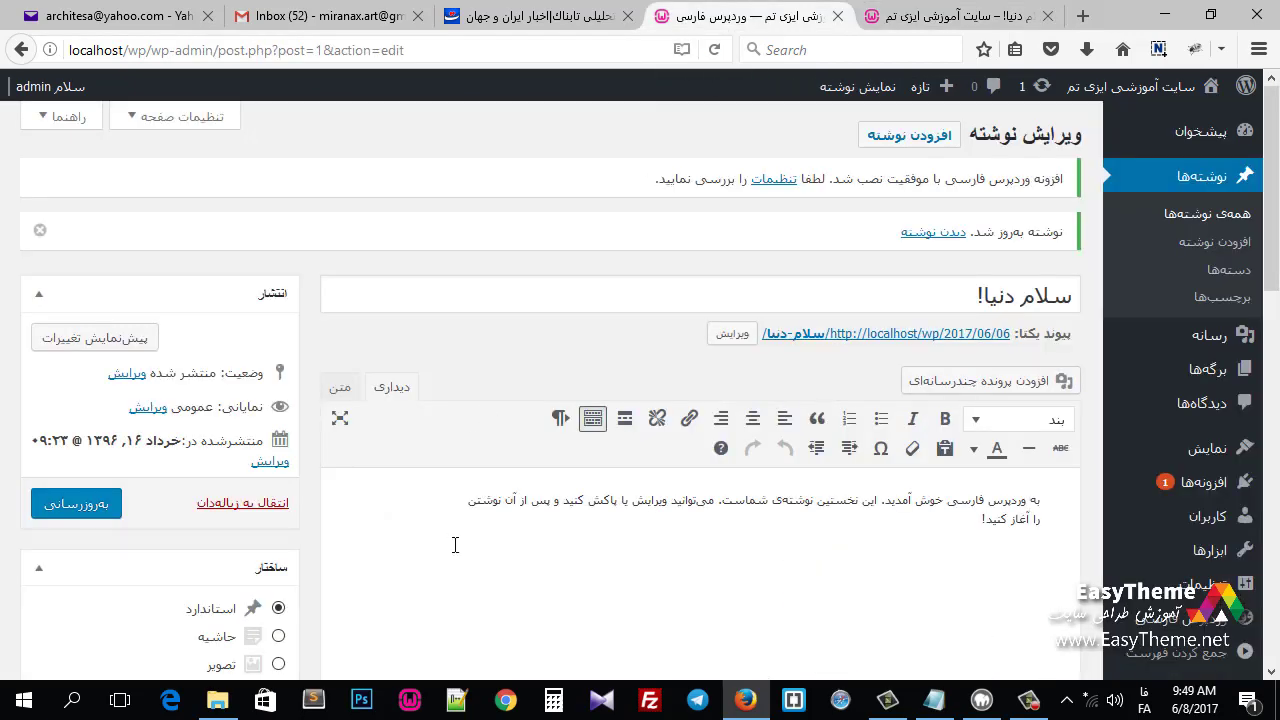
scroll(455, 545, down, 2)
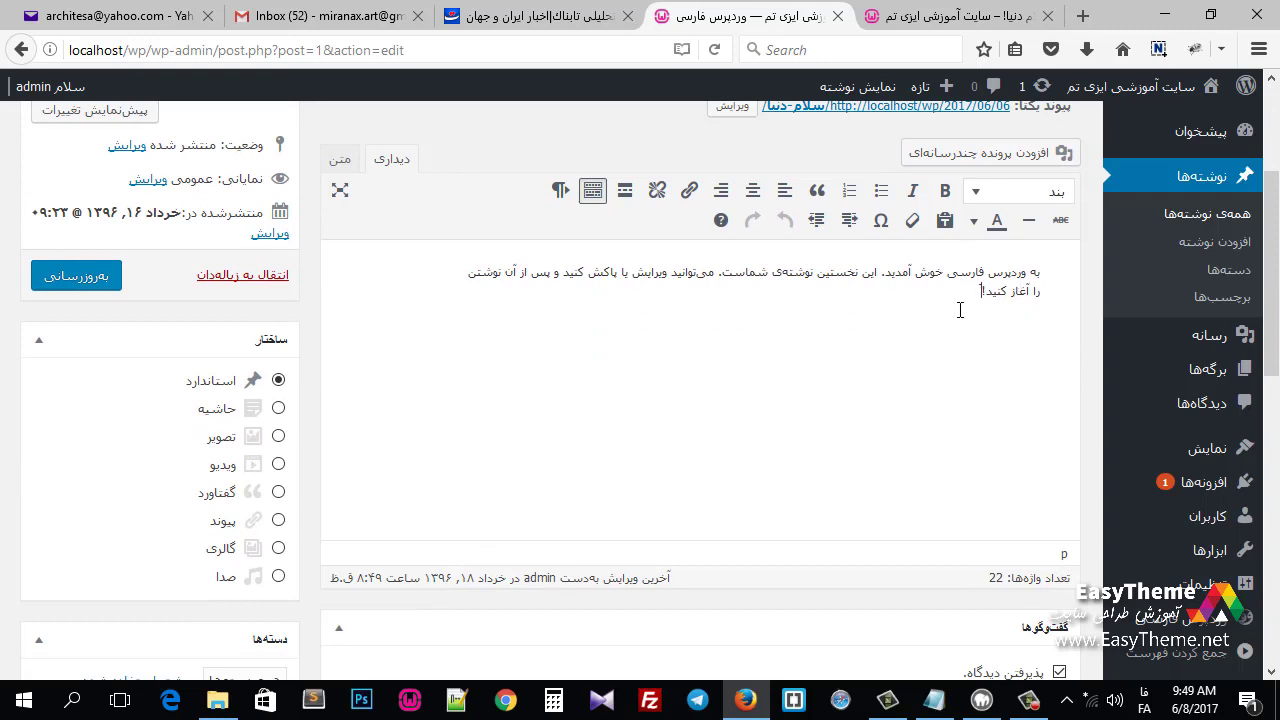
click(852, 399)
scroll(881, 361, down, 2)
scroll(810, 388, up, 4)
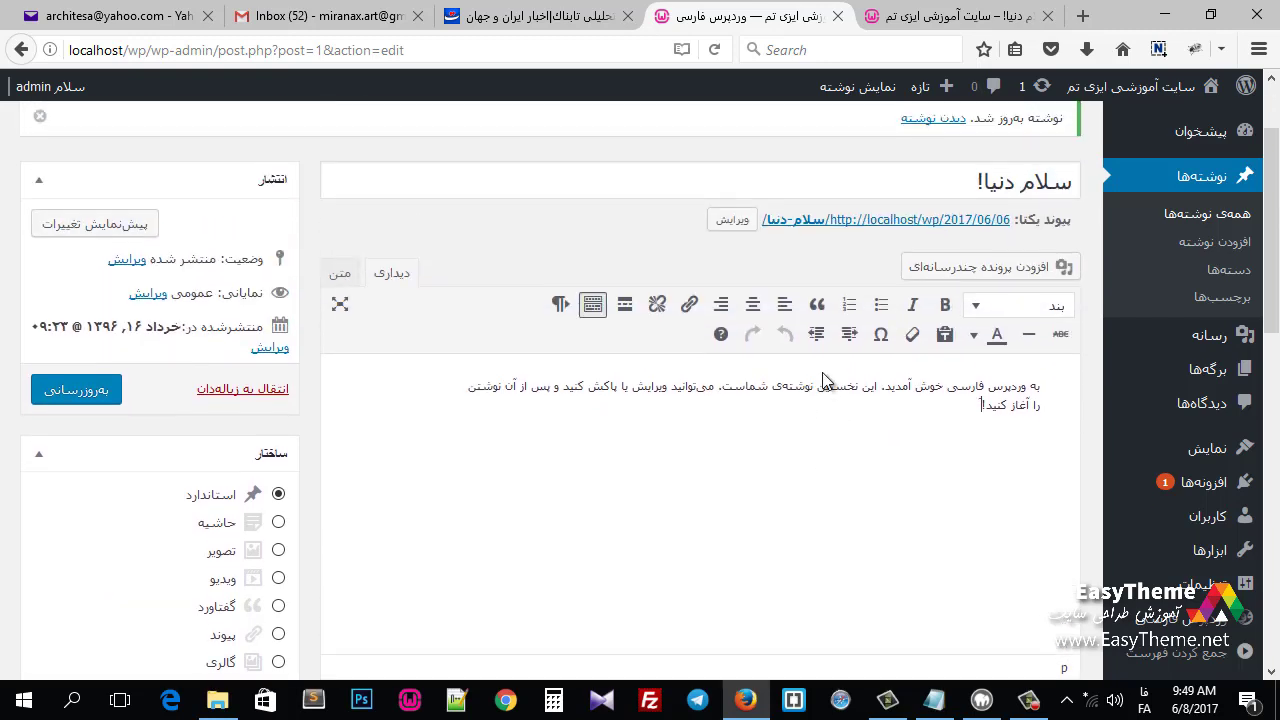
click(990, 272)
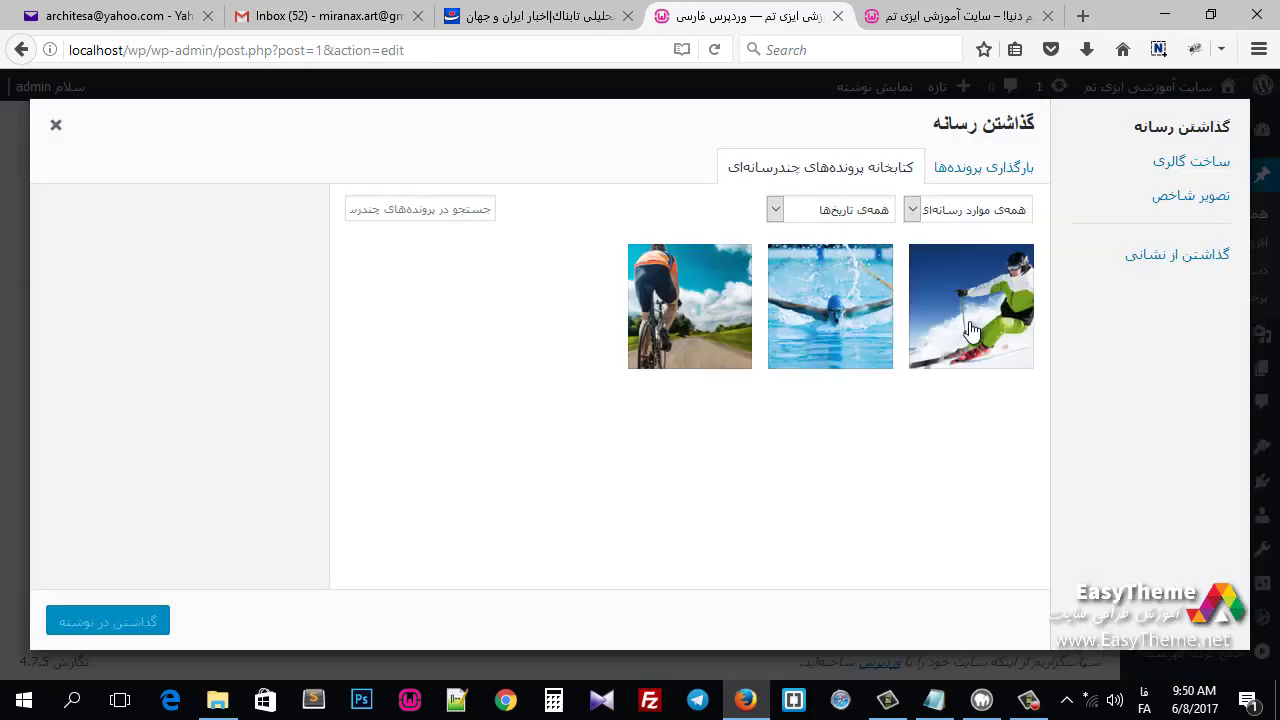
click(840, 326)
click(958, 335)
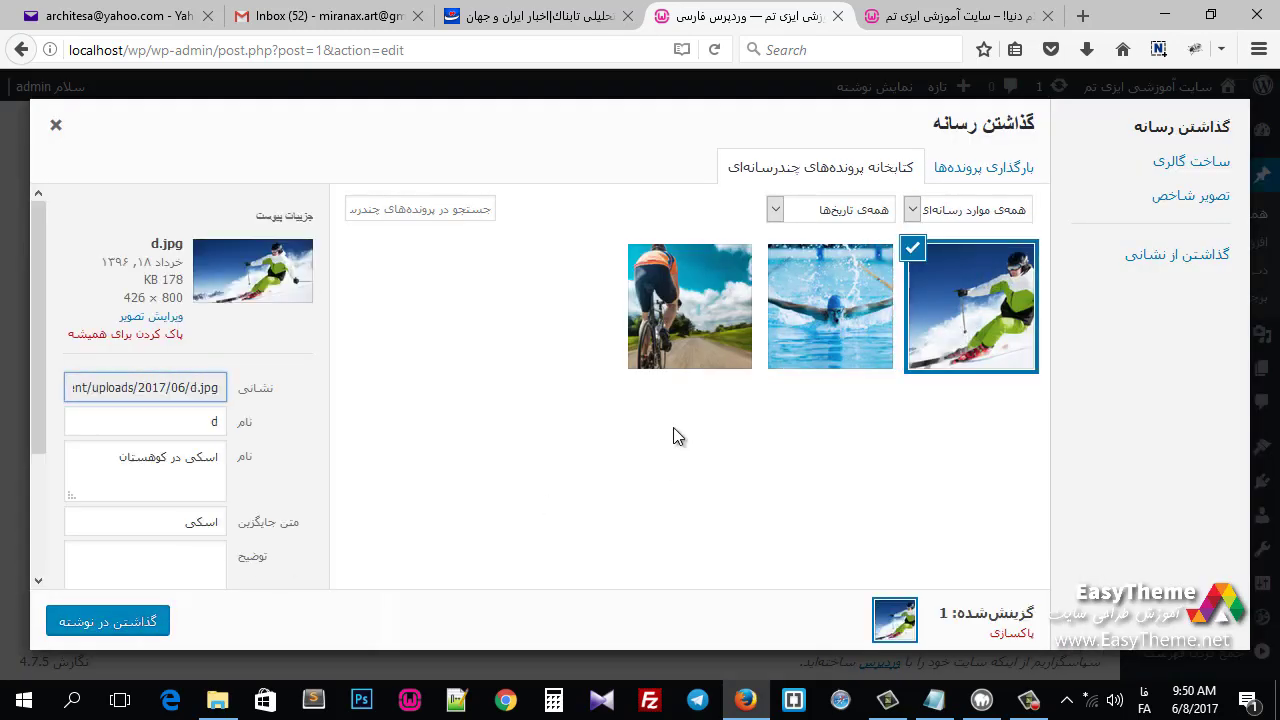
click(105, 622)
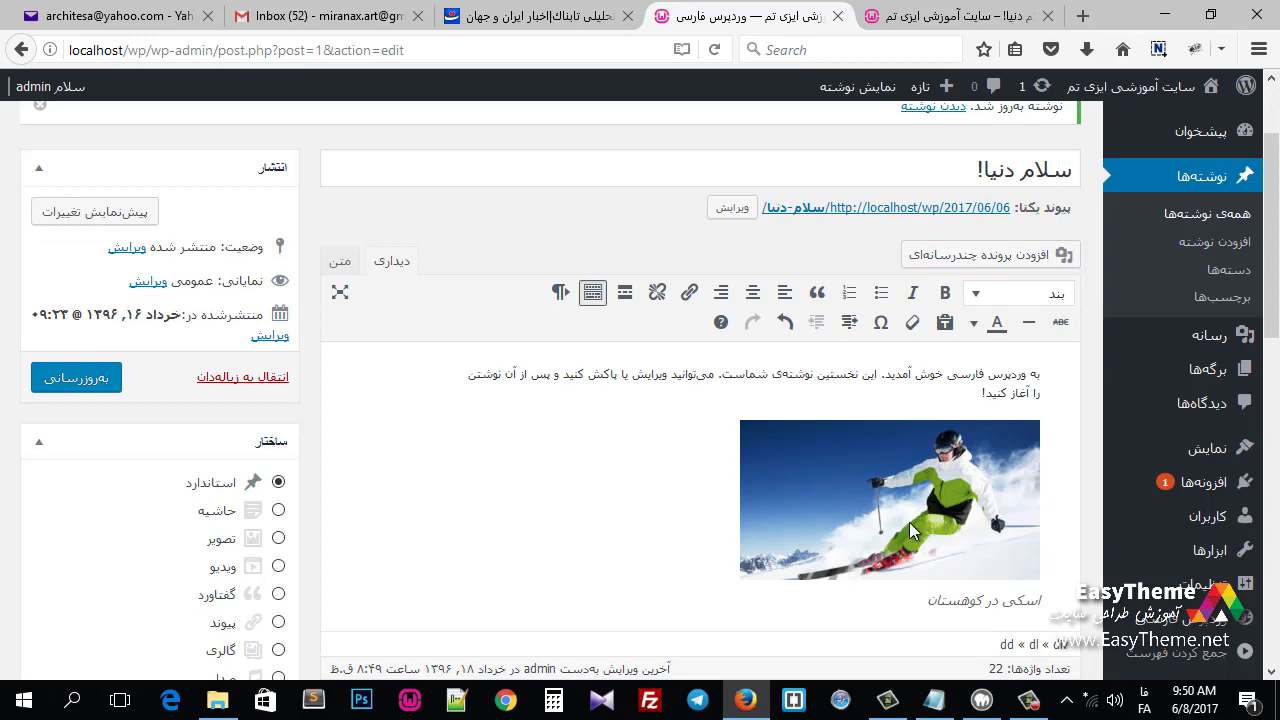
click(105, 381)
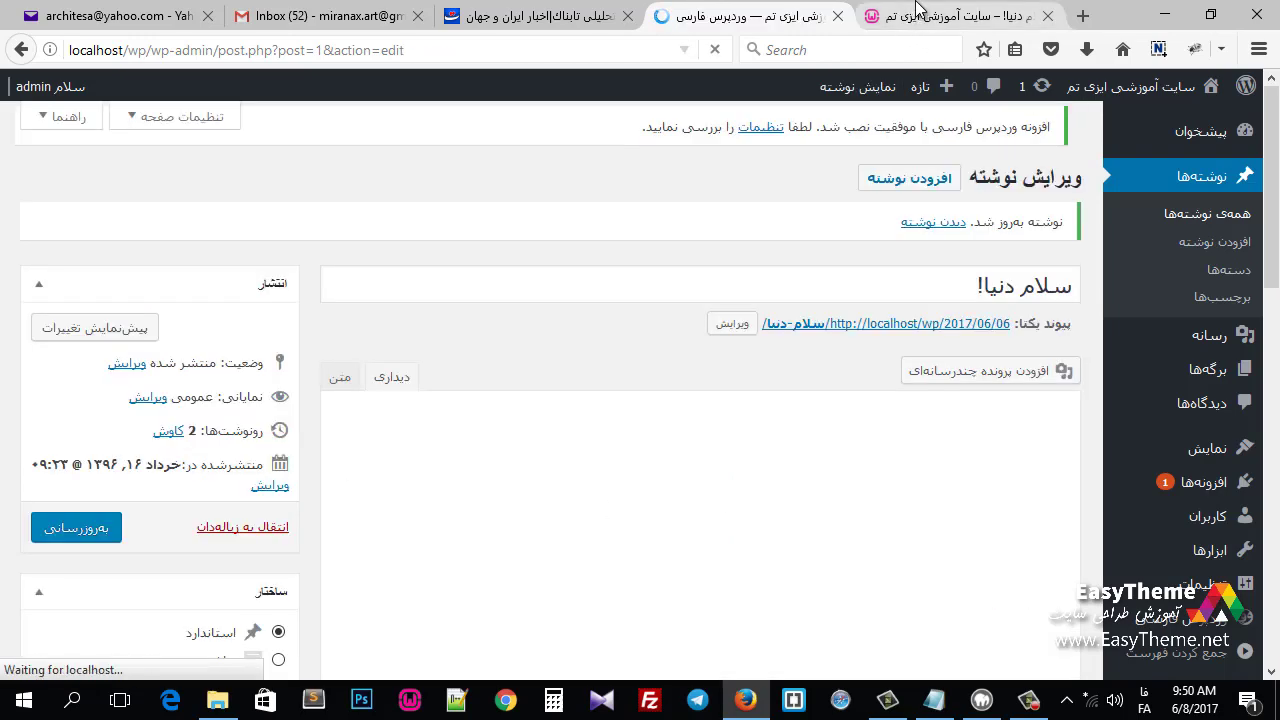
Step: Reload the post's page on the site and examine the image inserted in its body
click(918, 10)
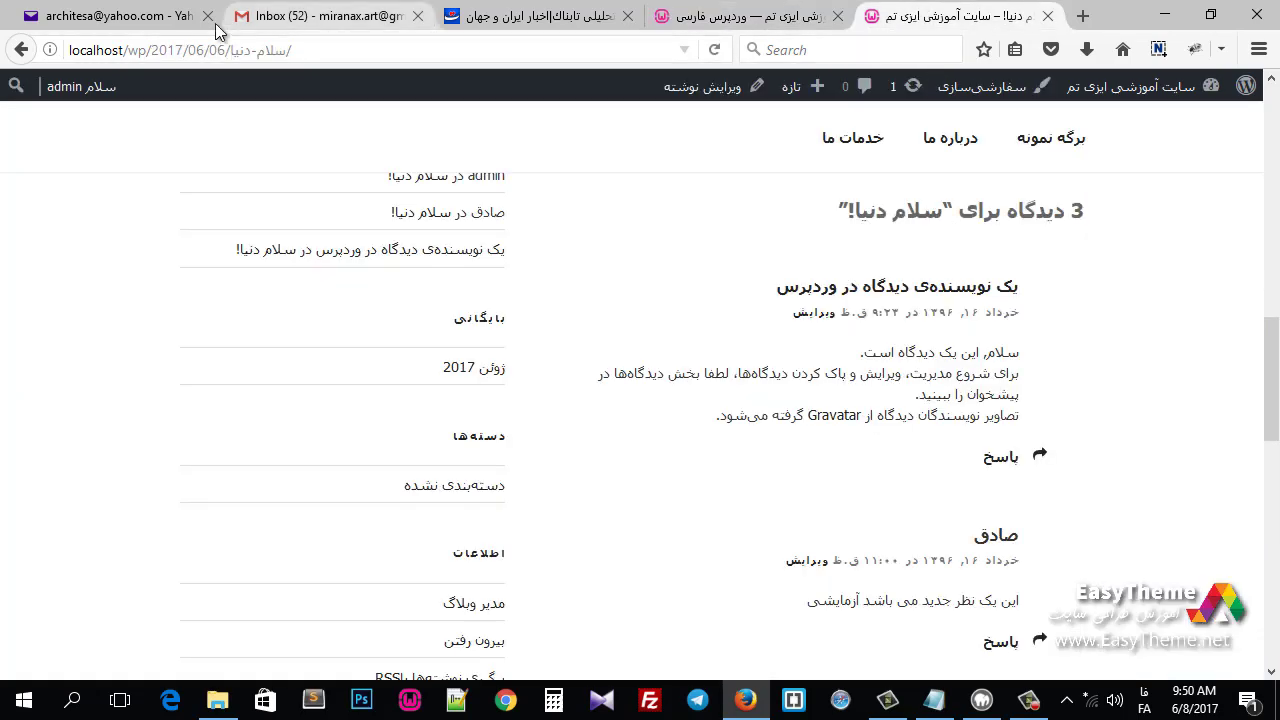
click(714, 50)
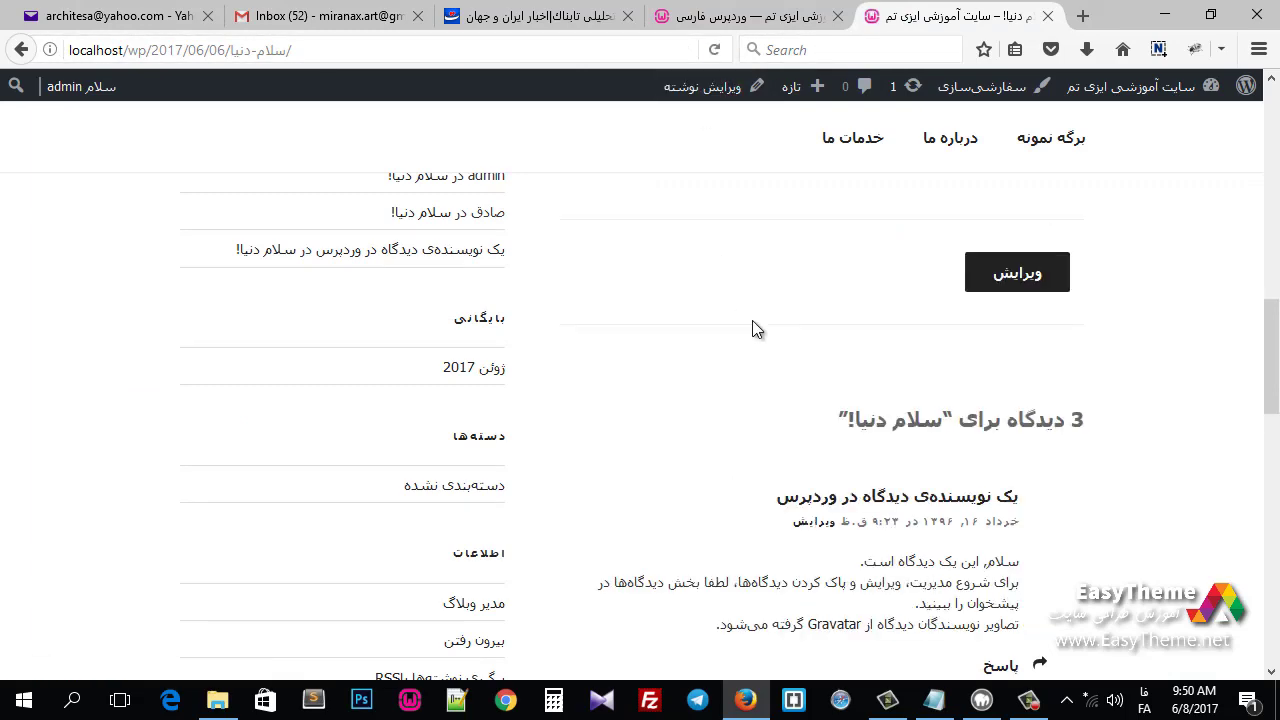
scroll(750, 335, down, 5)
scroll(742, 338, down, 2)
scroll(742, 338, up, 15)
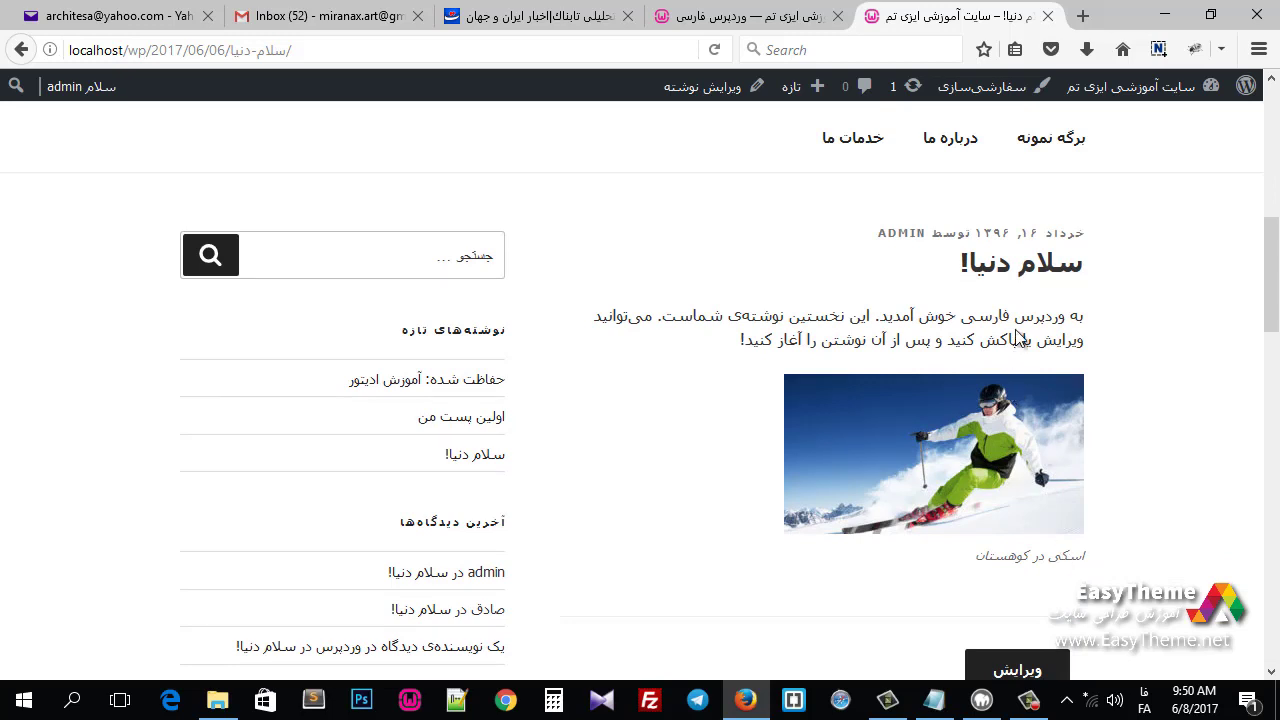
Step: Return to the post editor and add empty lines below the skiing image's caption "اسکی در کوهستان"
click(737, 15)
scroll(652, 490, down, 2)
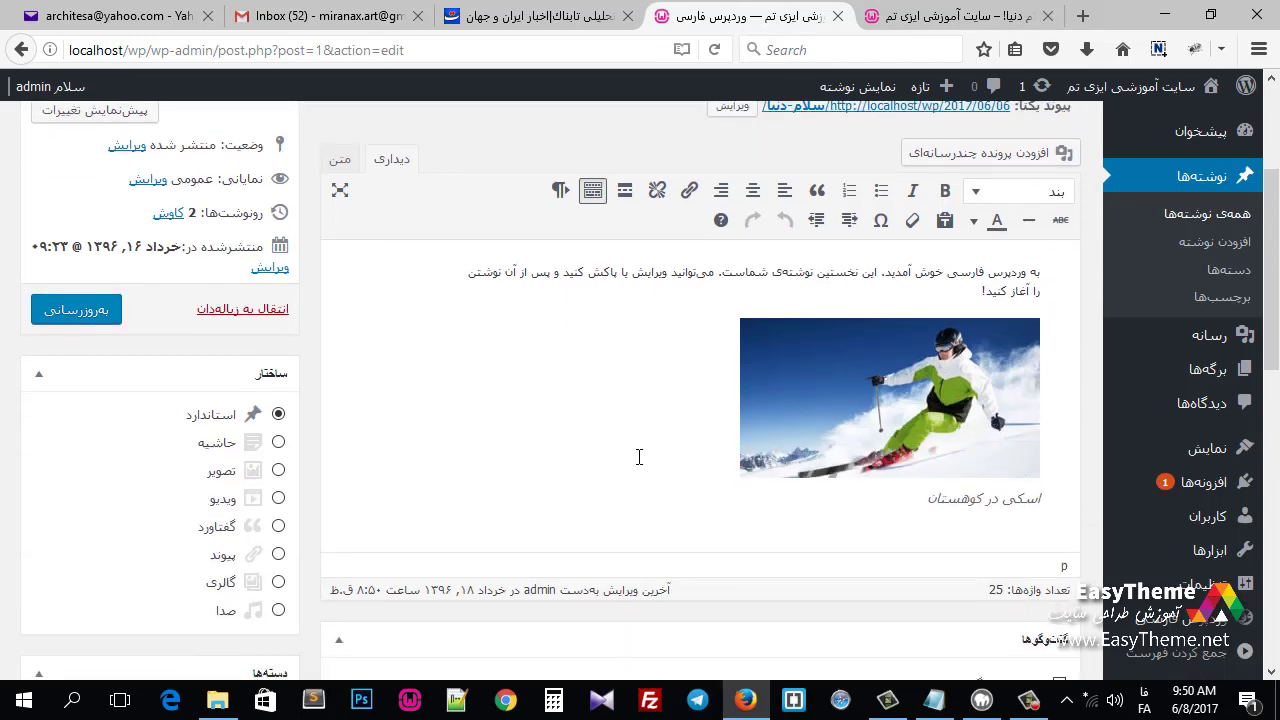
scroll(604, 465, down, 3)
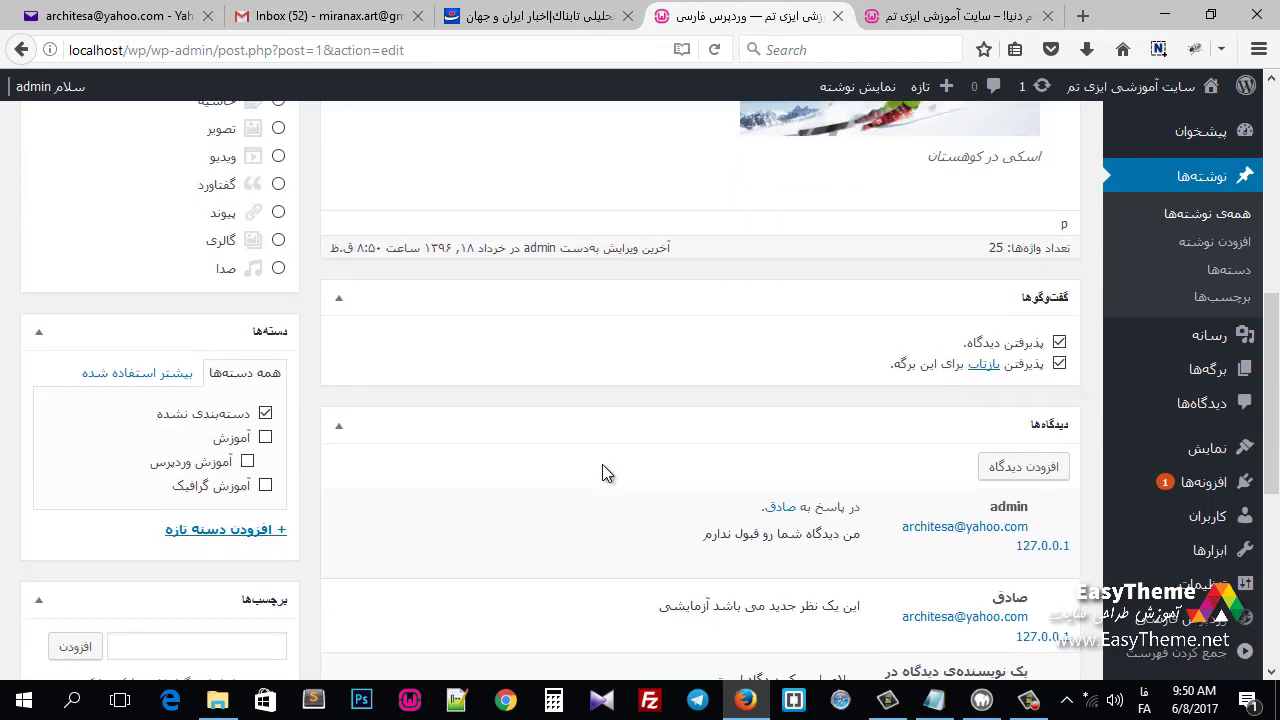
scroll(602, 464, up, 5)
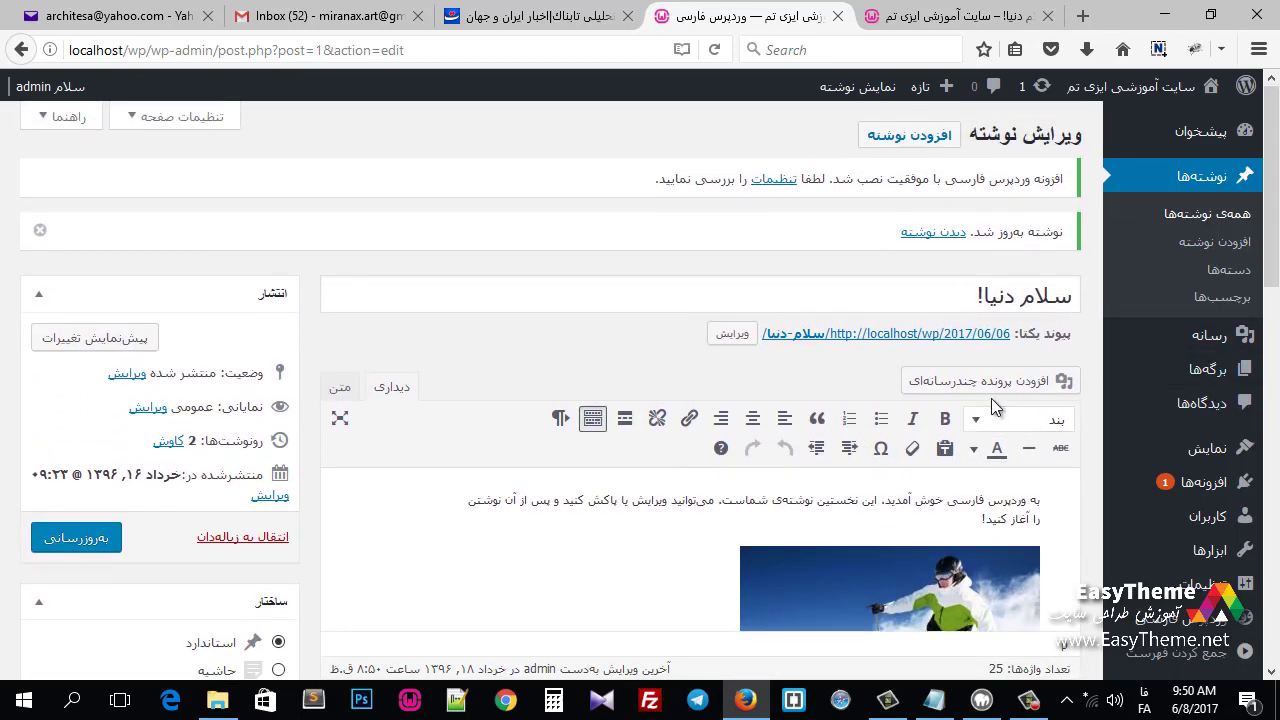
scroll(938, 478, down, 4)
scroll(935, 460, up, 1)
click(920, 402)
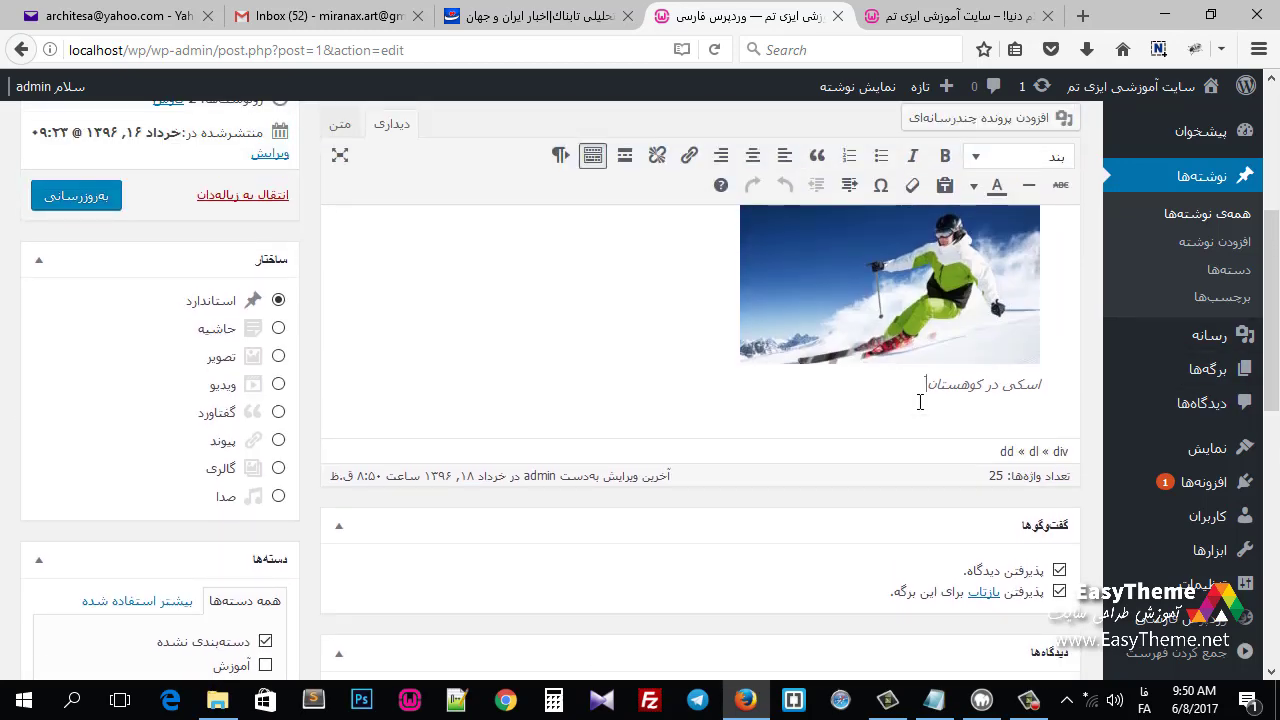
key(Return)
key(Return)
key(Return)
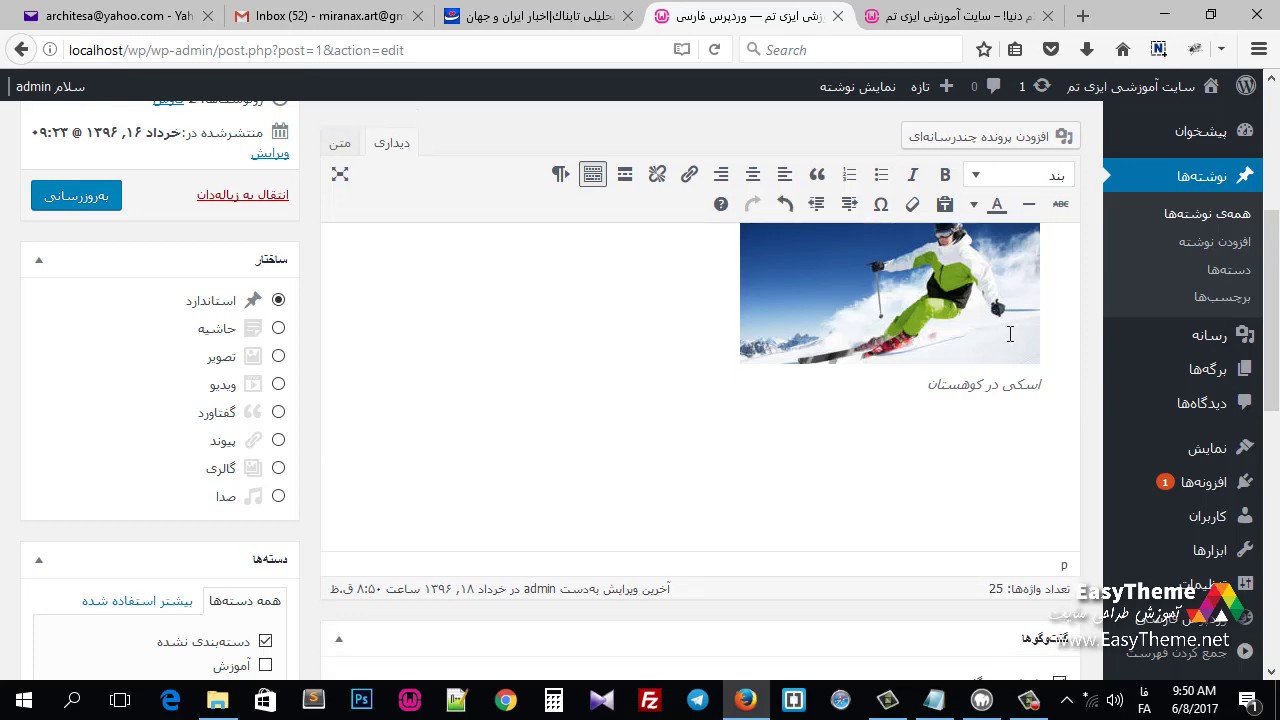
Step: Upload the video file a.mp4 from the computer and insert it into the post below the skiing image
scroll(980, 473, up, 3)
click(1006, 390)
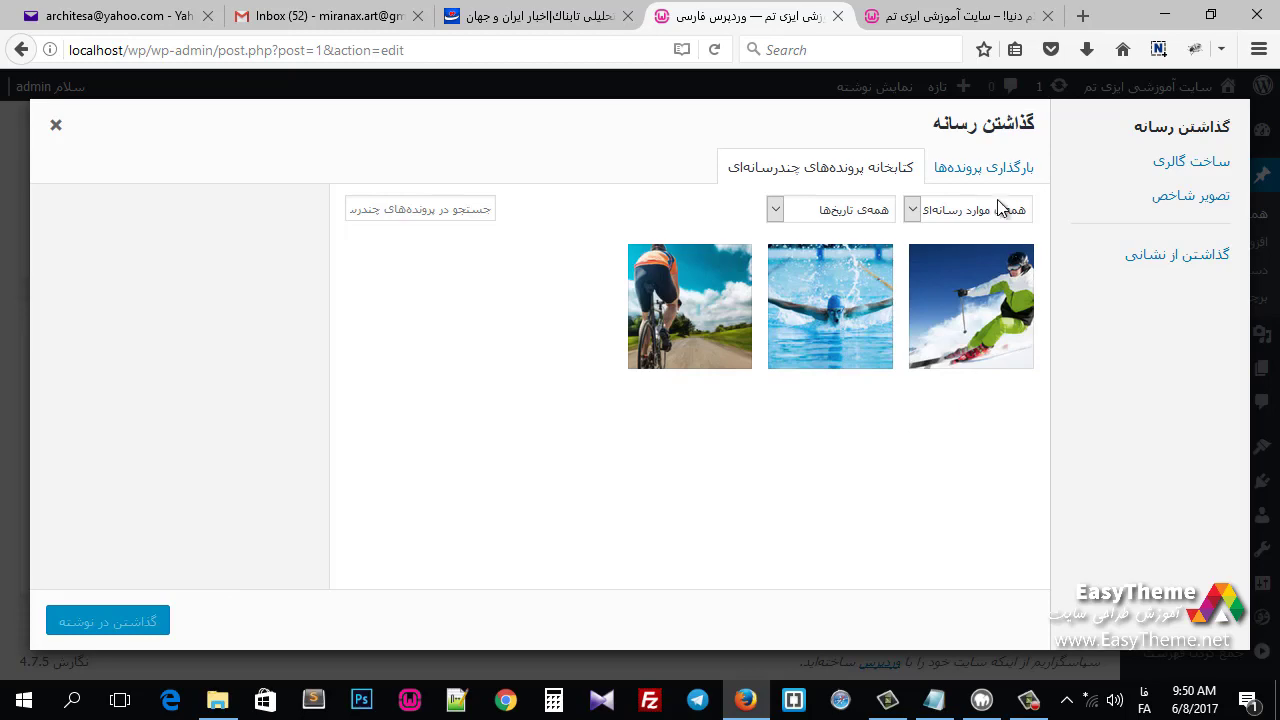
click(992, 172)
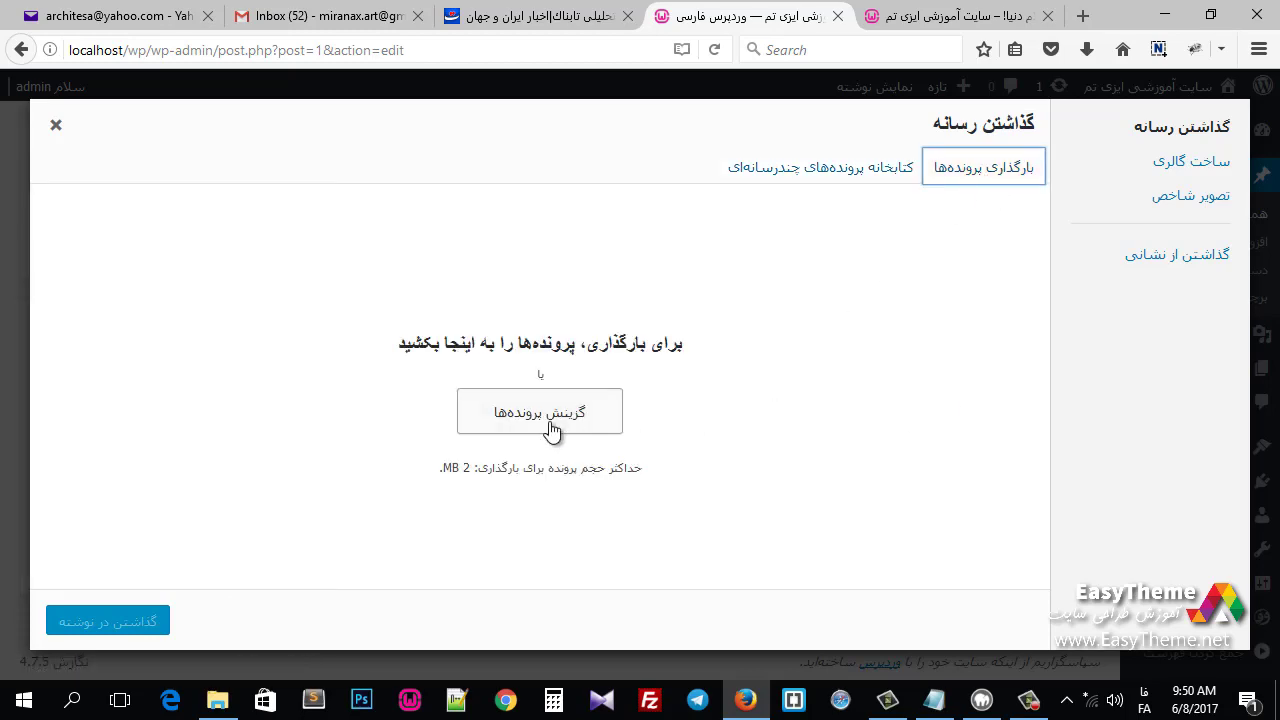
click(540, 414)
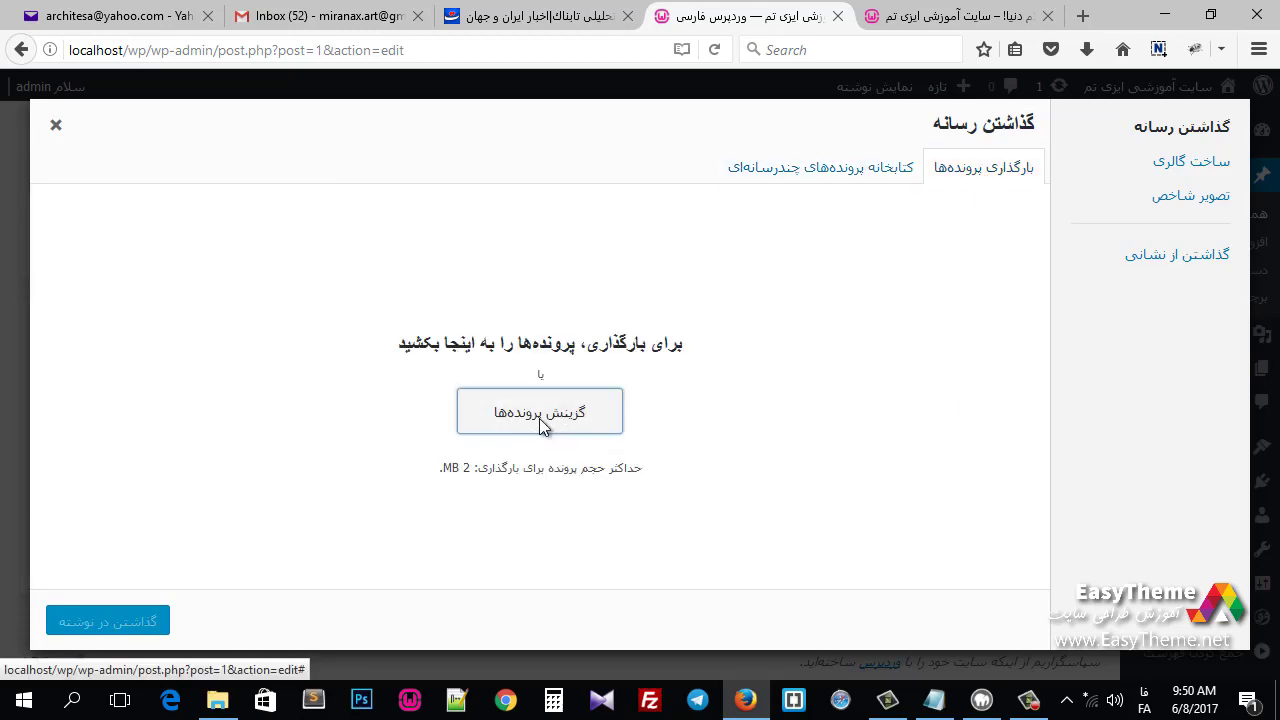
double_click(343, 170)
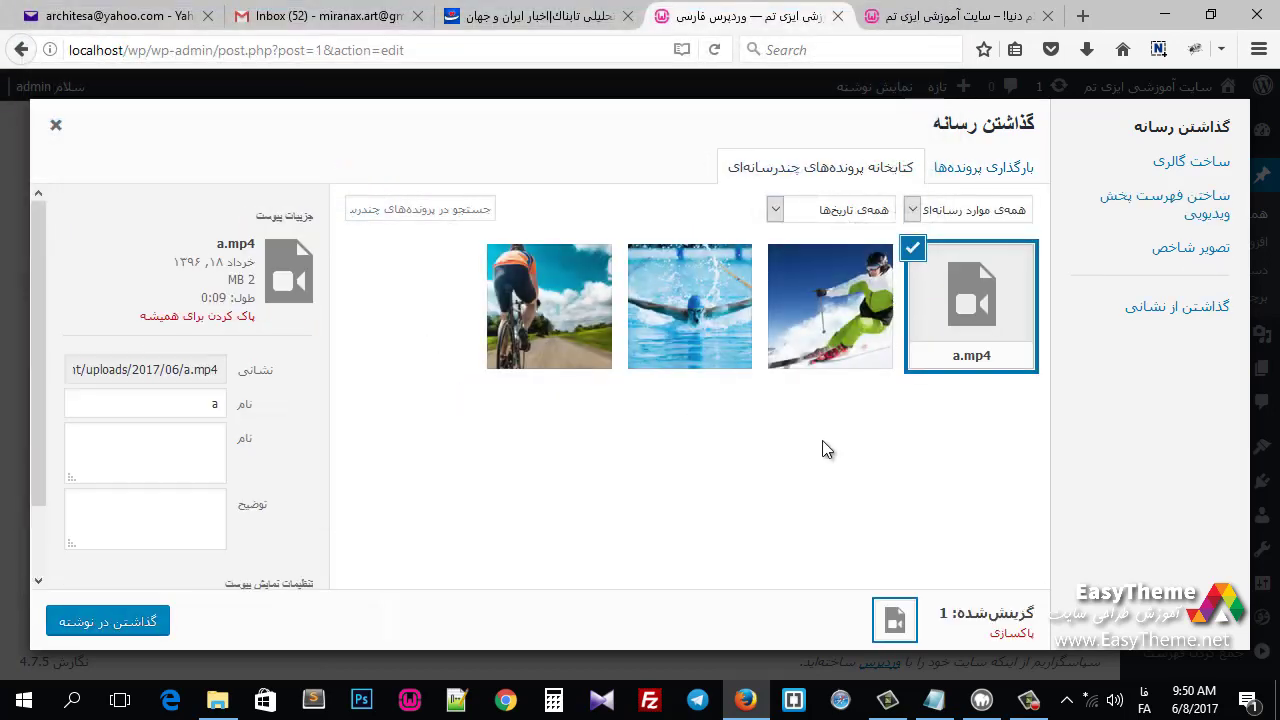
click(140, 622)
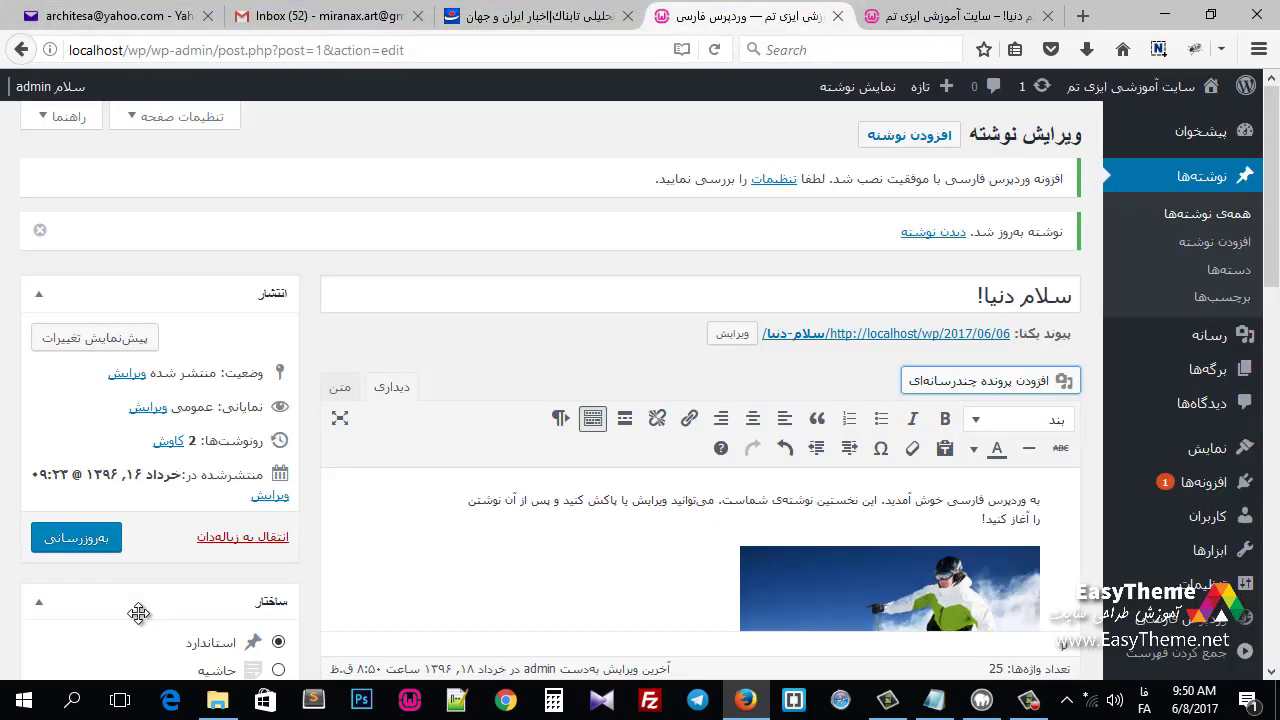
Step: Check the inserted video in the post body and update the post
scroll(534, 528, down, 5)
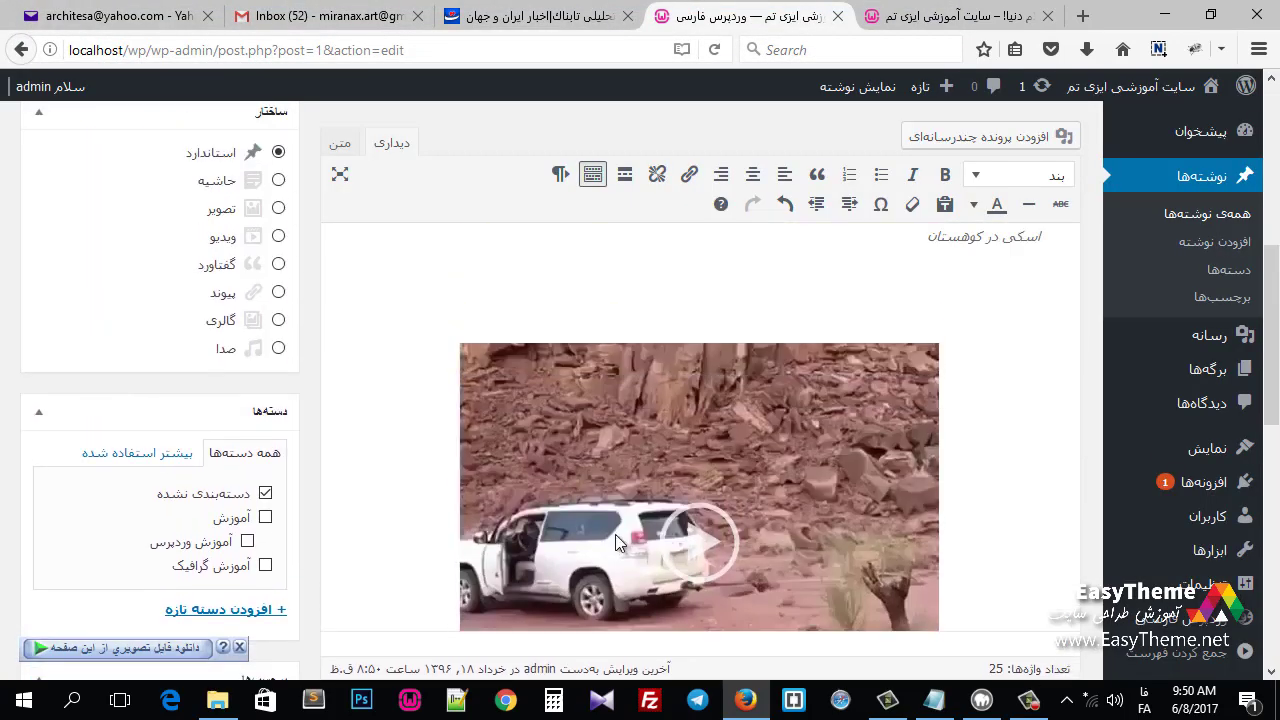
scroll(615, 534, down, 4)
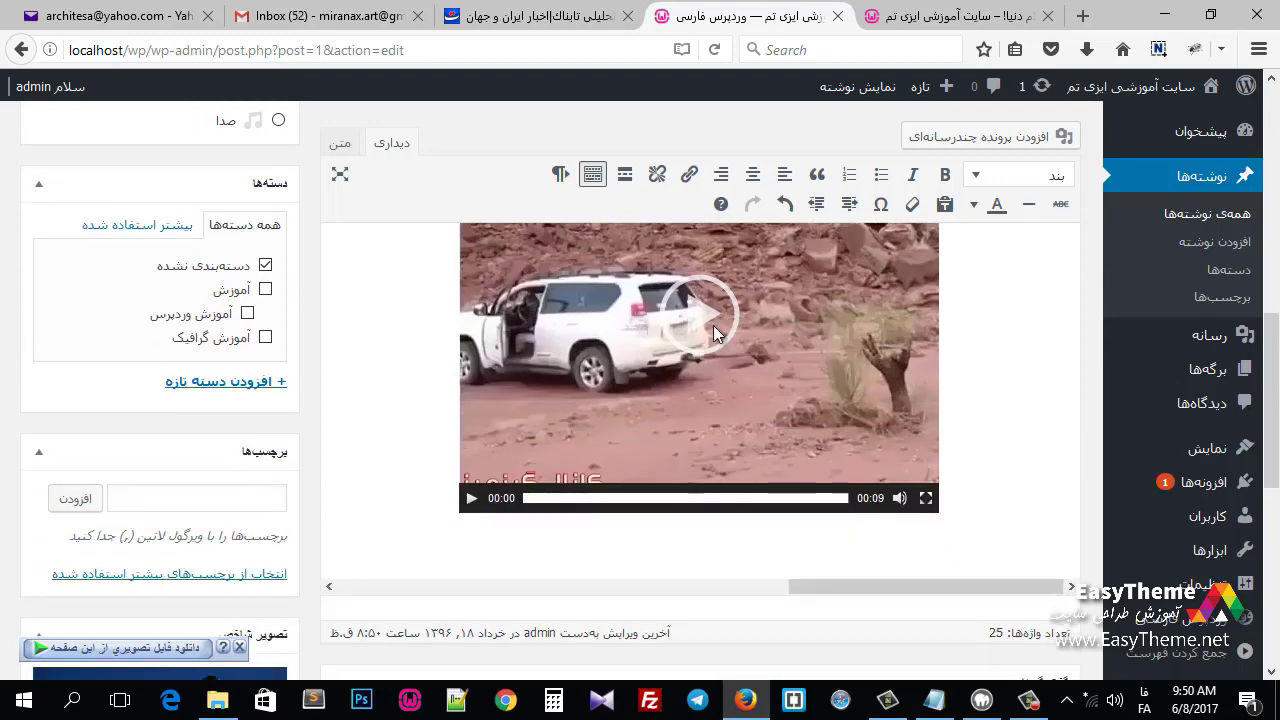
scroll(360, 528, up, 5)
click(76, 275)
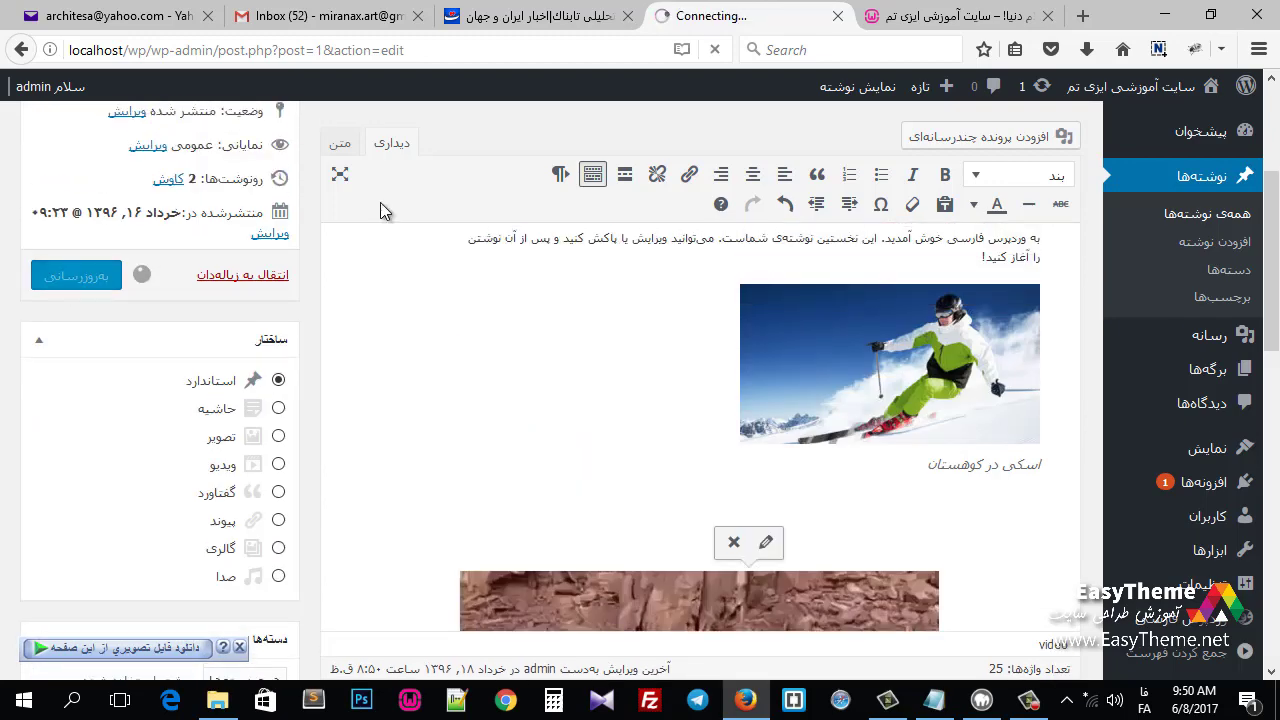
Step: Reload the post's page on the site and examine the embedded video player
click(955, 27)
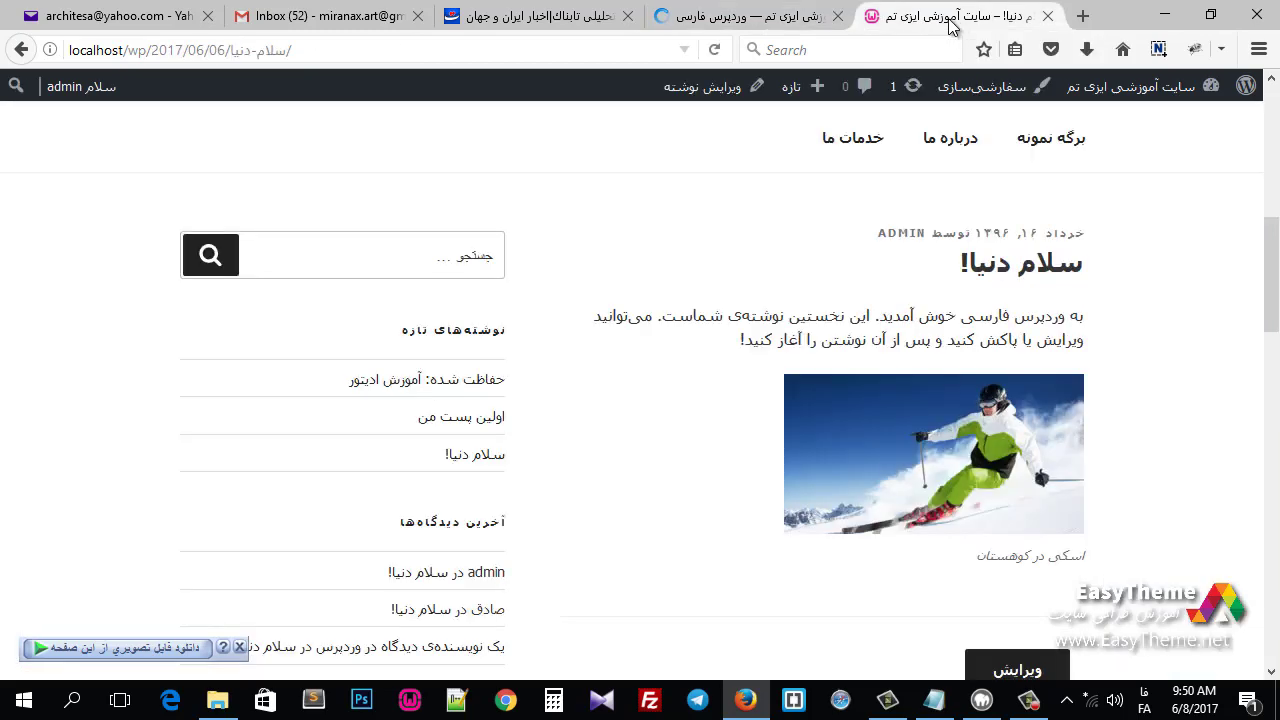
click(714, 50)
scroll(636, 380, down, 8)
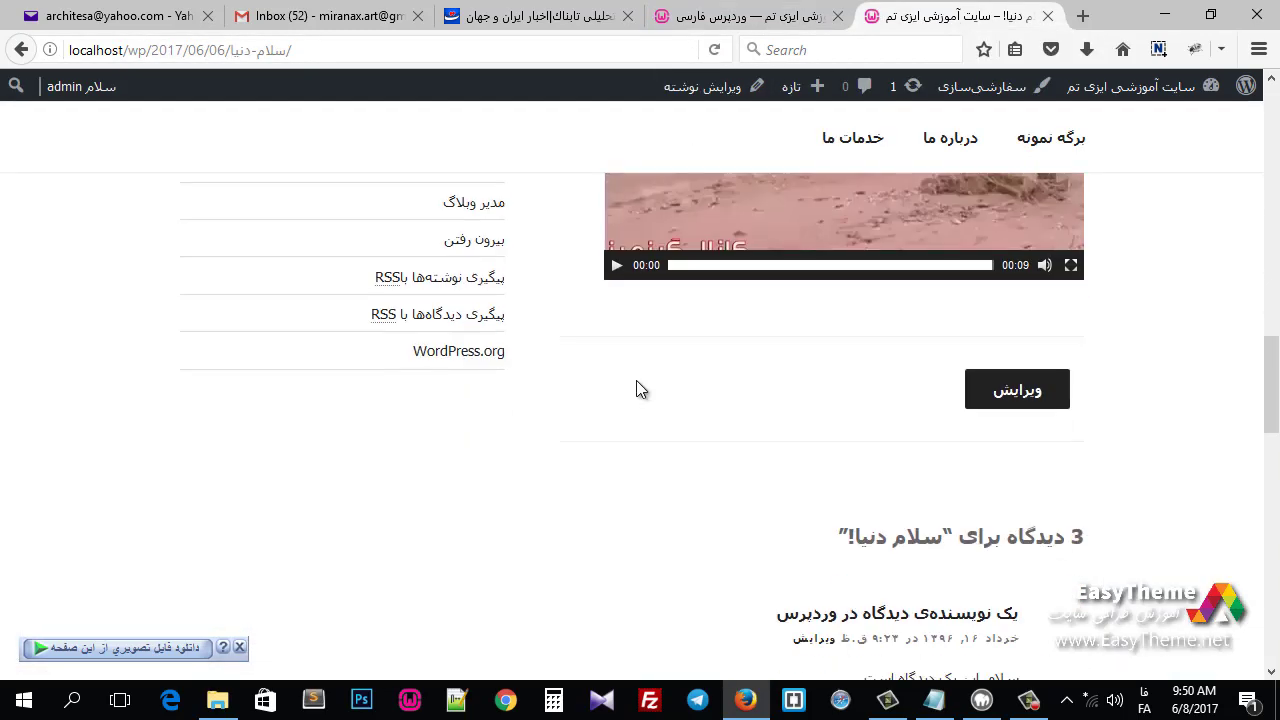
scroll(636, 380, up, 3)
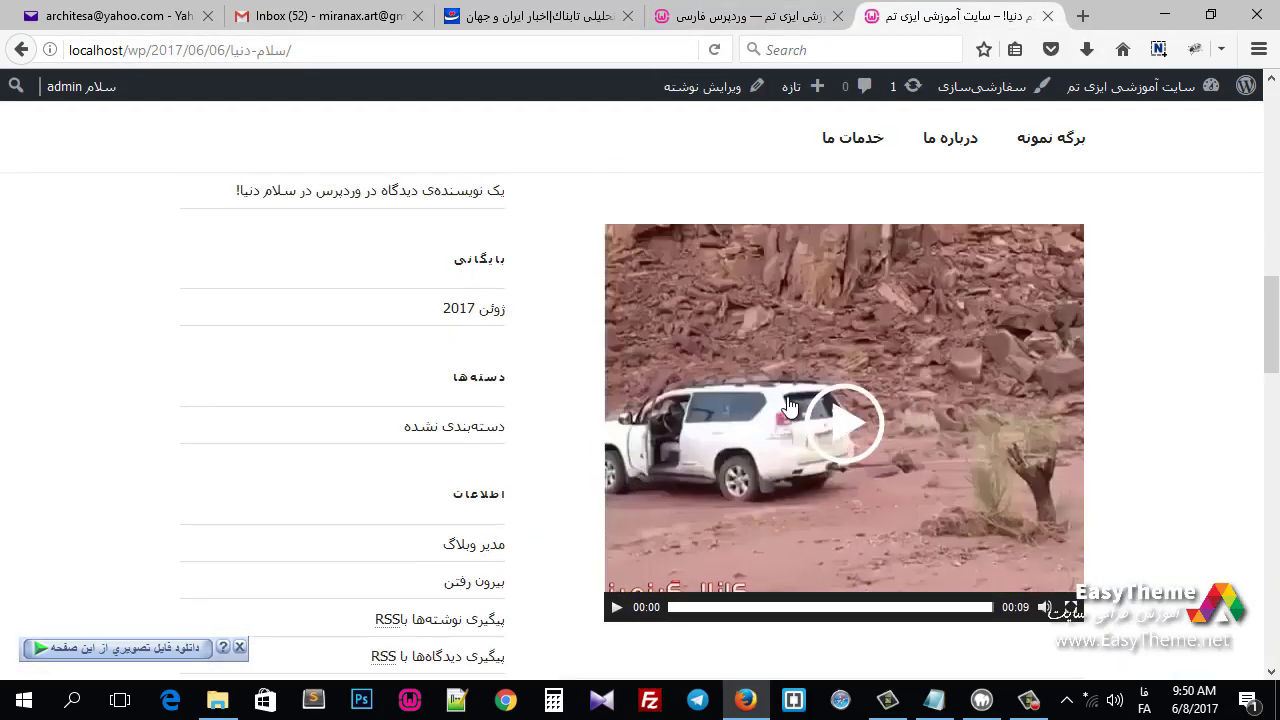
Step: Play the embedded video on the post's page briefly and pause it
click(828, 436)
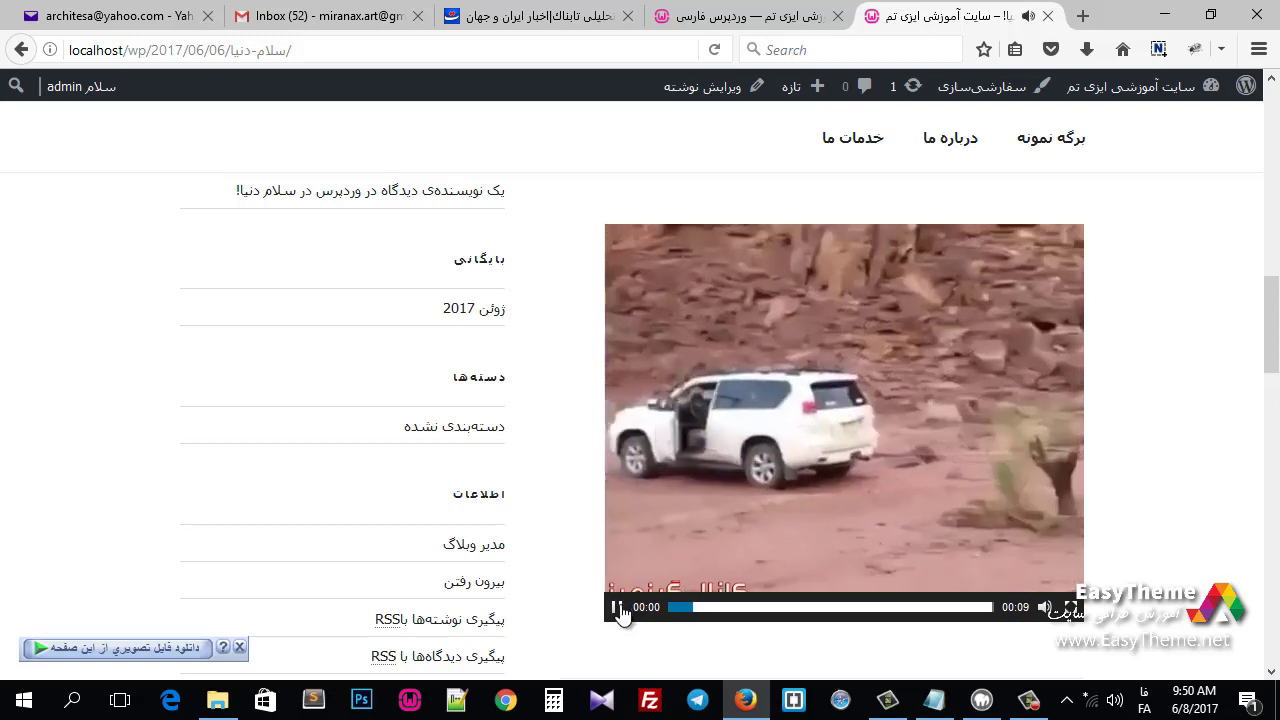
click(617, 607)
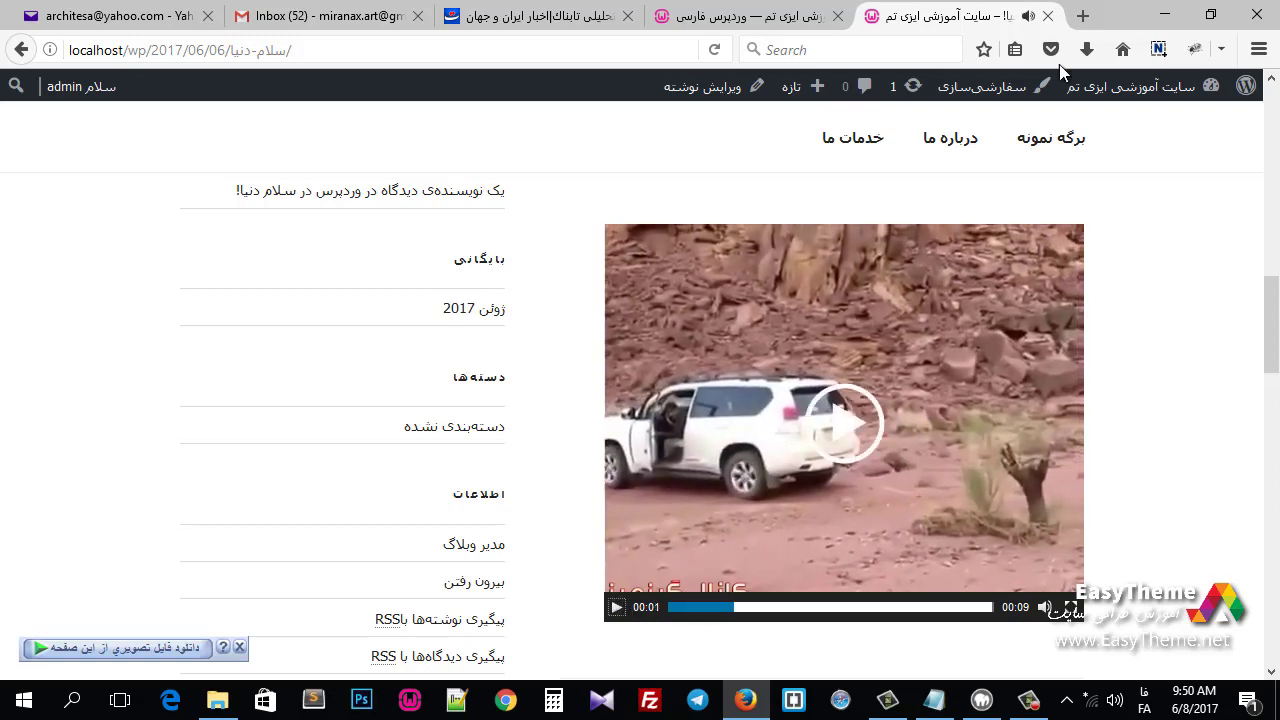
Step: Return to the post editor, set the post's format to video (ویدیو) and update the post
click(745, 16)
scroll(467, 447, down, 5)
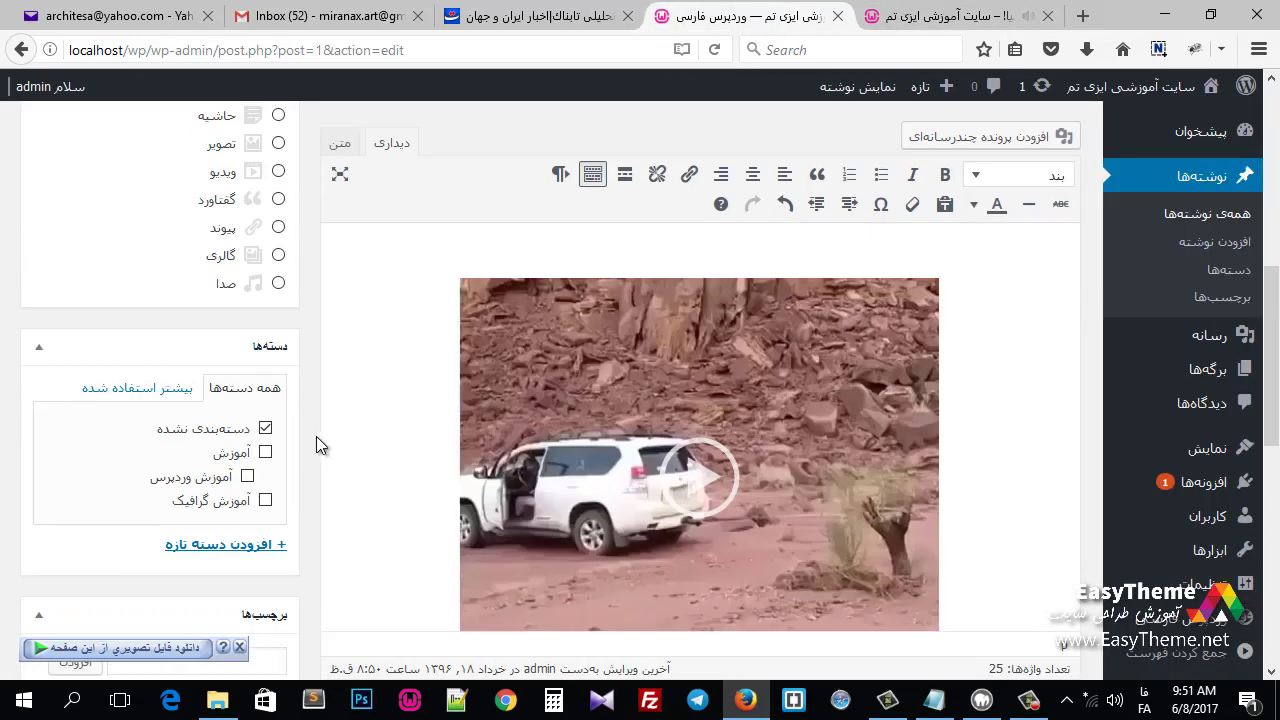
scroll(340, 440, up, 6)
scroll(416, 458, down, 3)
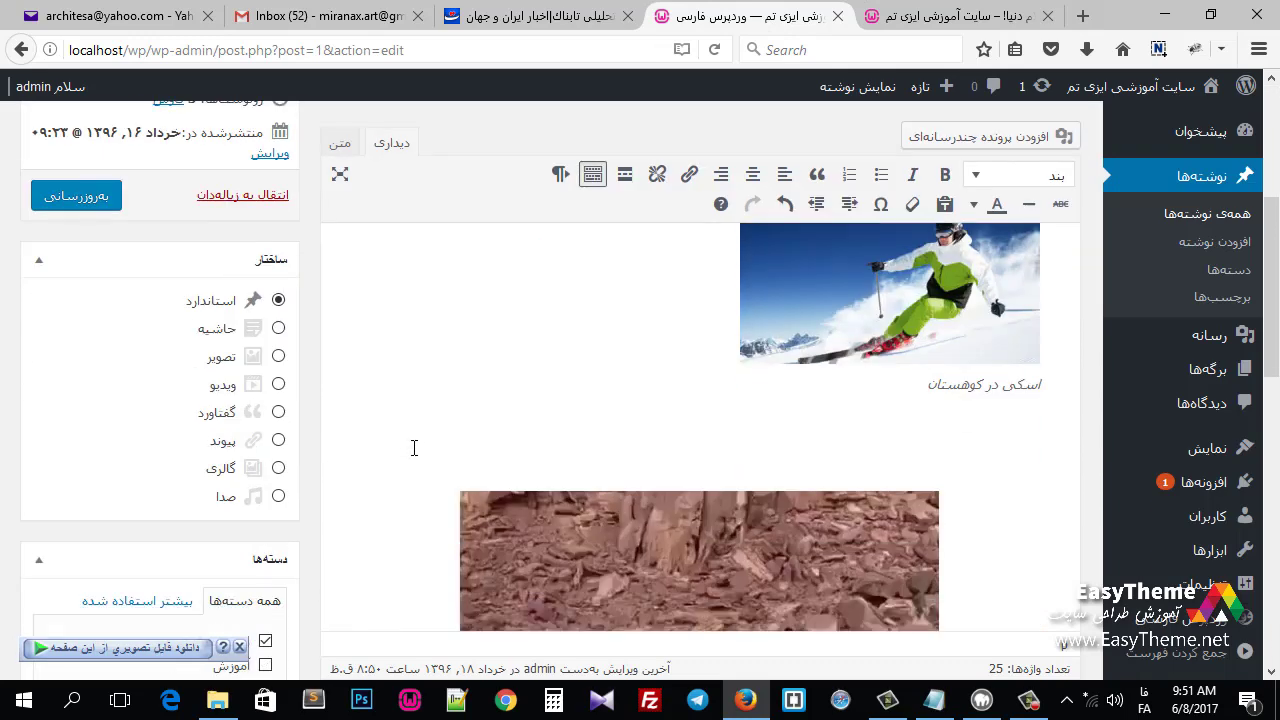
click(279, 385)
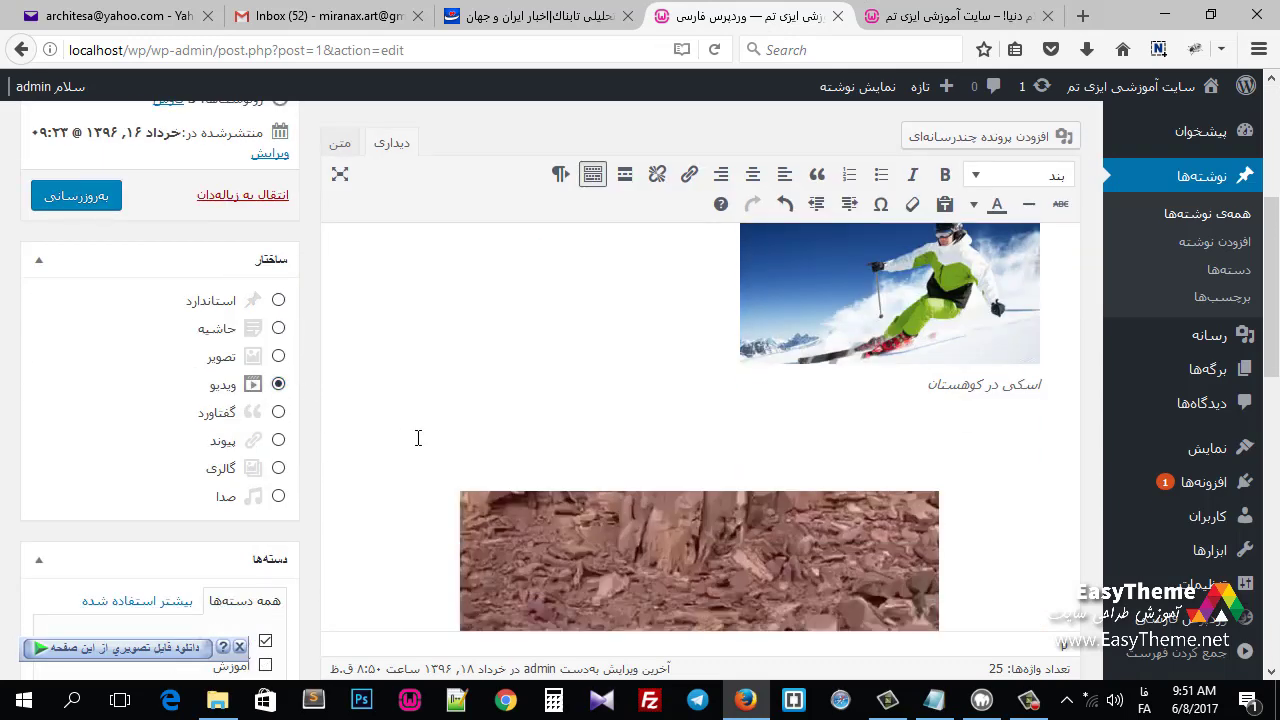
click(88, 199)
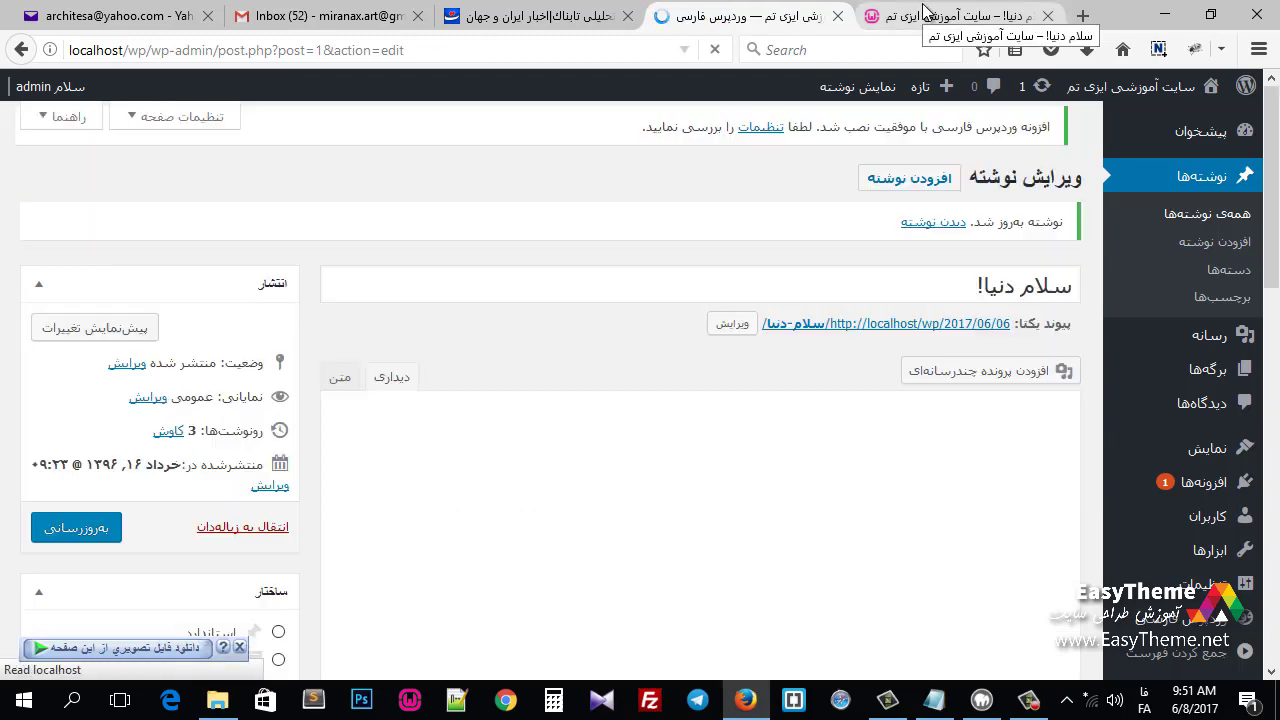
Step: Reload the post's page on the site and examine how the image and video are shown
click(925, 12)
click(714, 49)
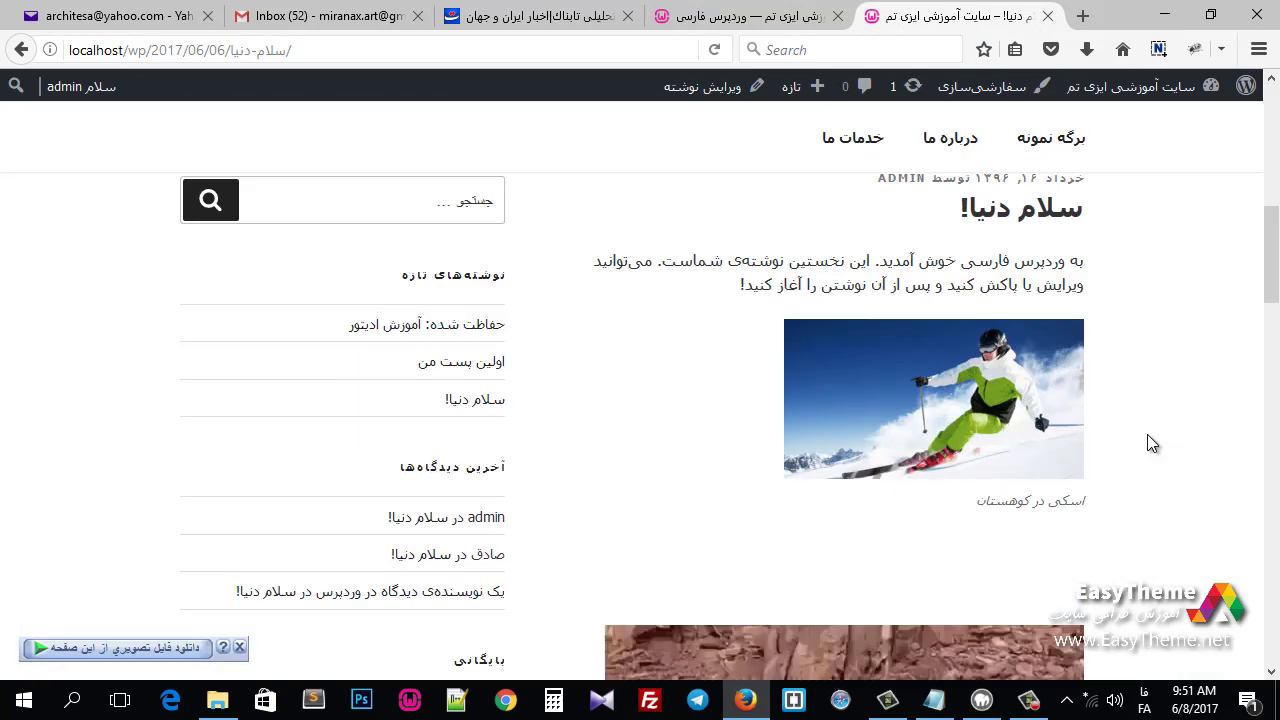
scroll(755, 416, down, 5)
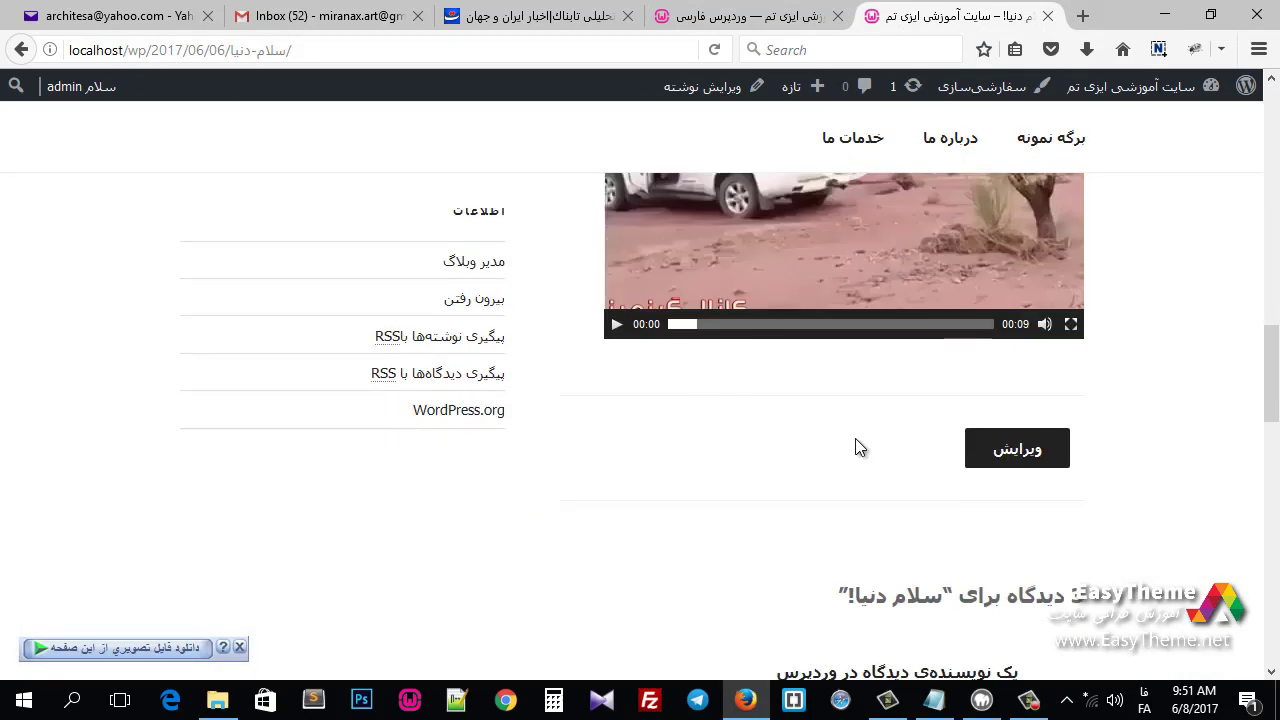
Step: Open the site's homepage in a new tab from the post editor and examine the entry for the post "سلام دنیا!"
click(726, 12)
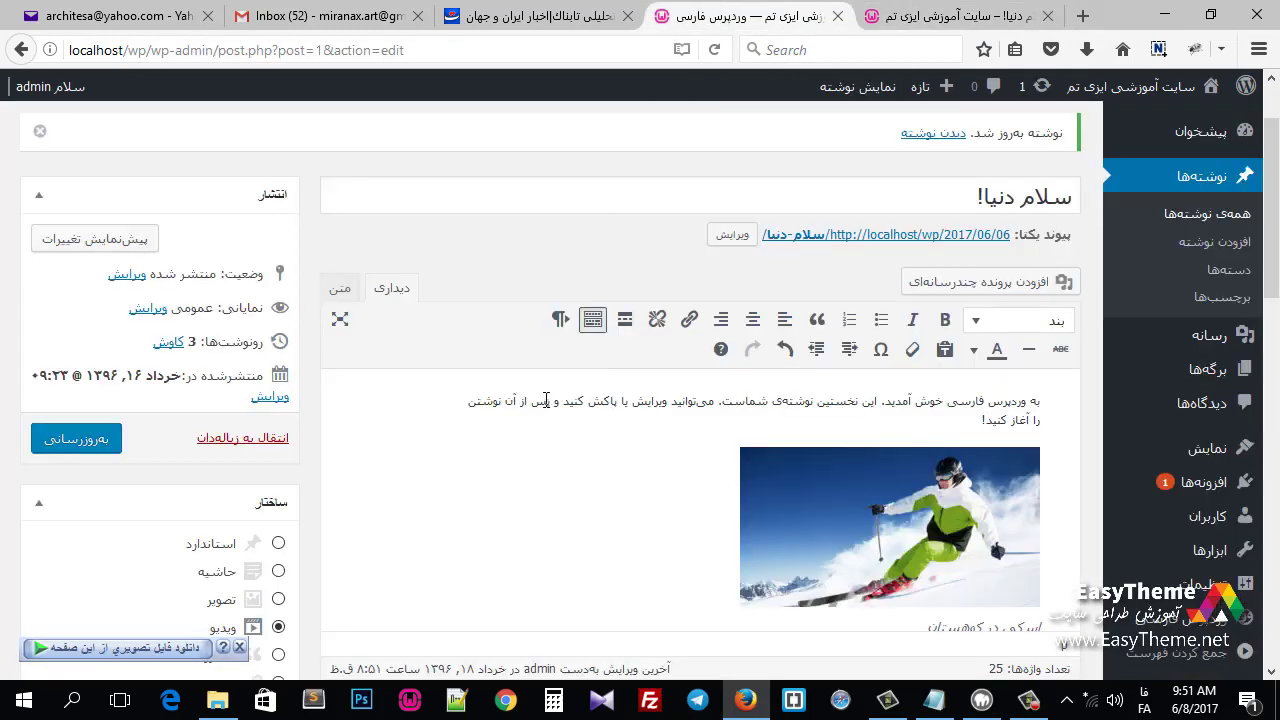
scroll(546, 400, down, 1)
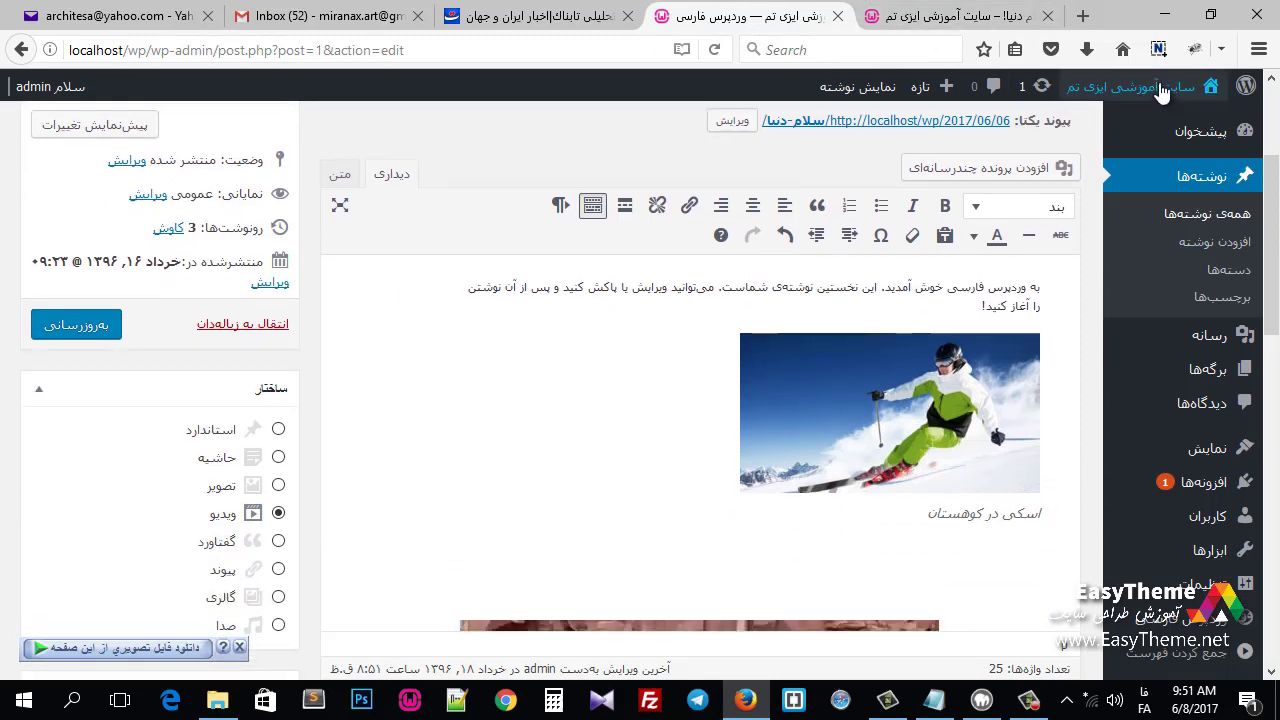
mouse_move(1160, 90)
click(1160, 122)
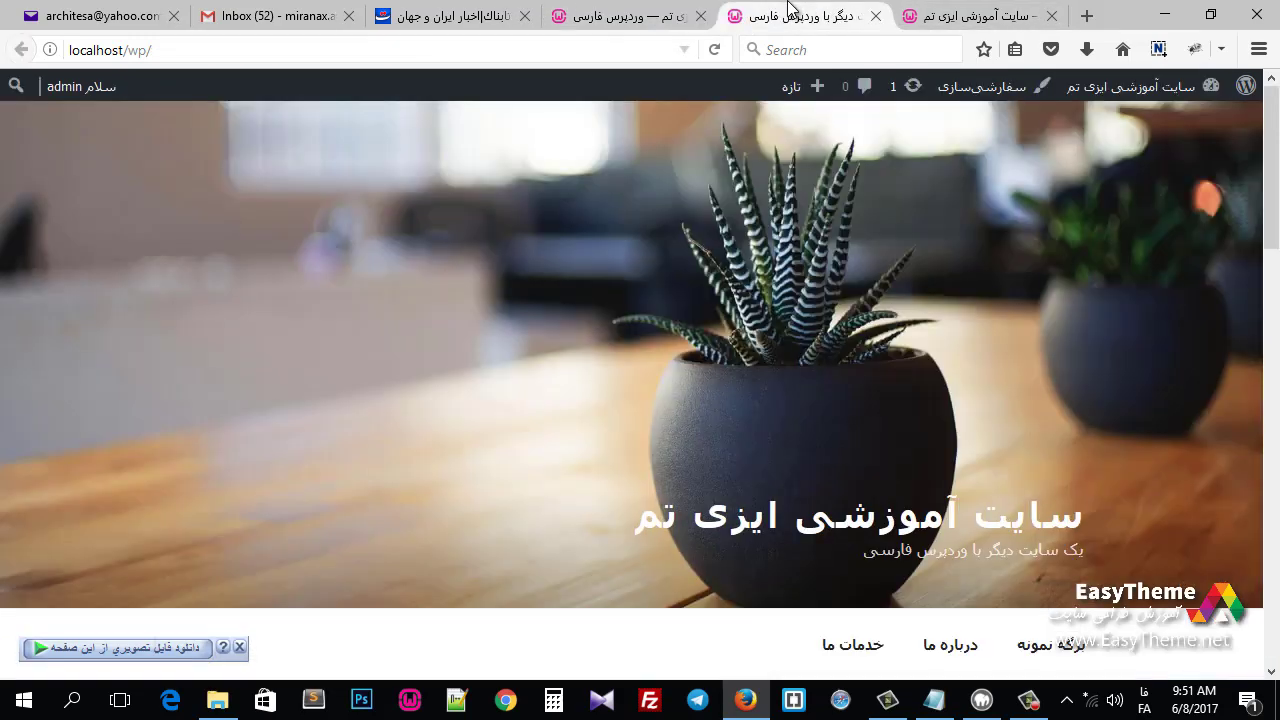
scroll(600, 392, down, 10)
scroll(600, 392, down, 5)
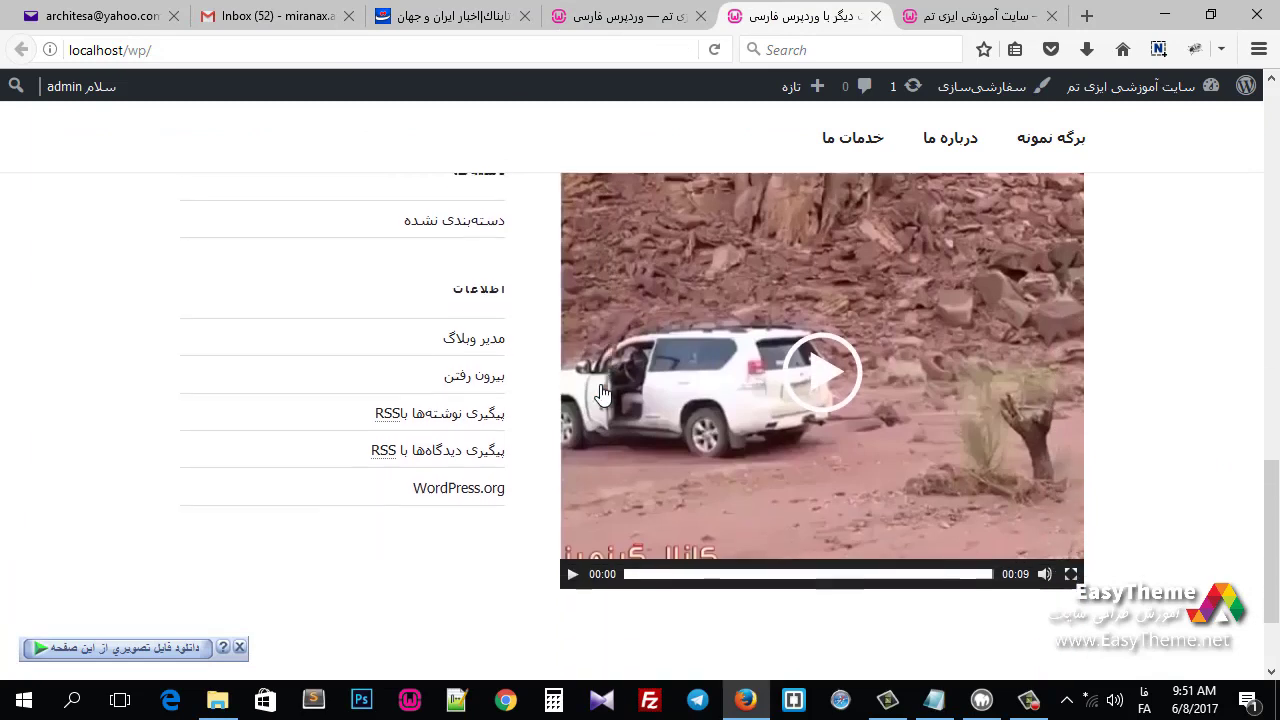
scroll(600, 392, up, 1)
scroll(601, 393, up, 1)
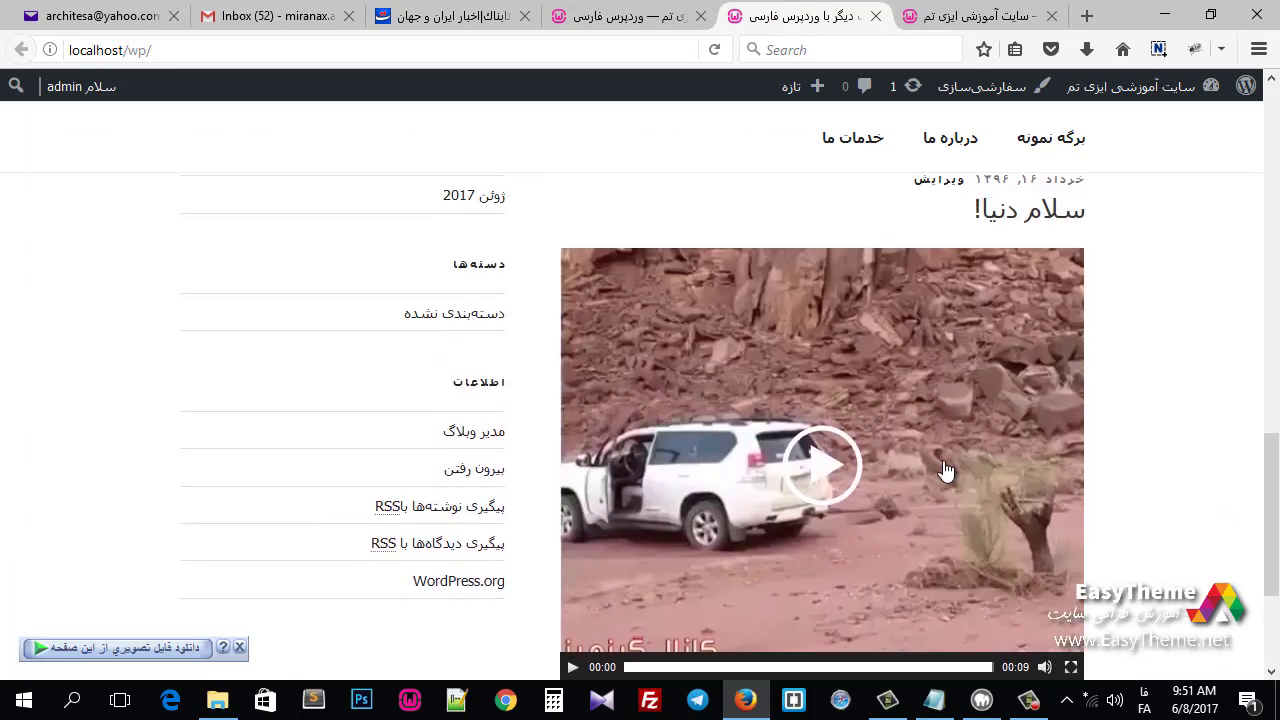
scroll(910, 438, up, 1)
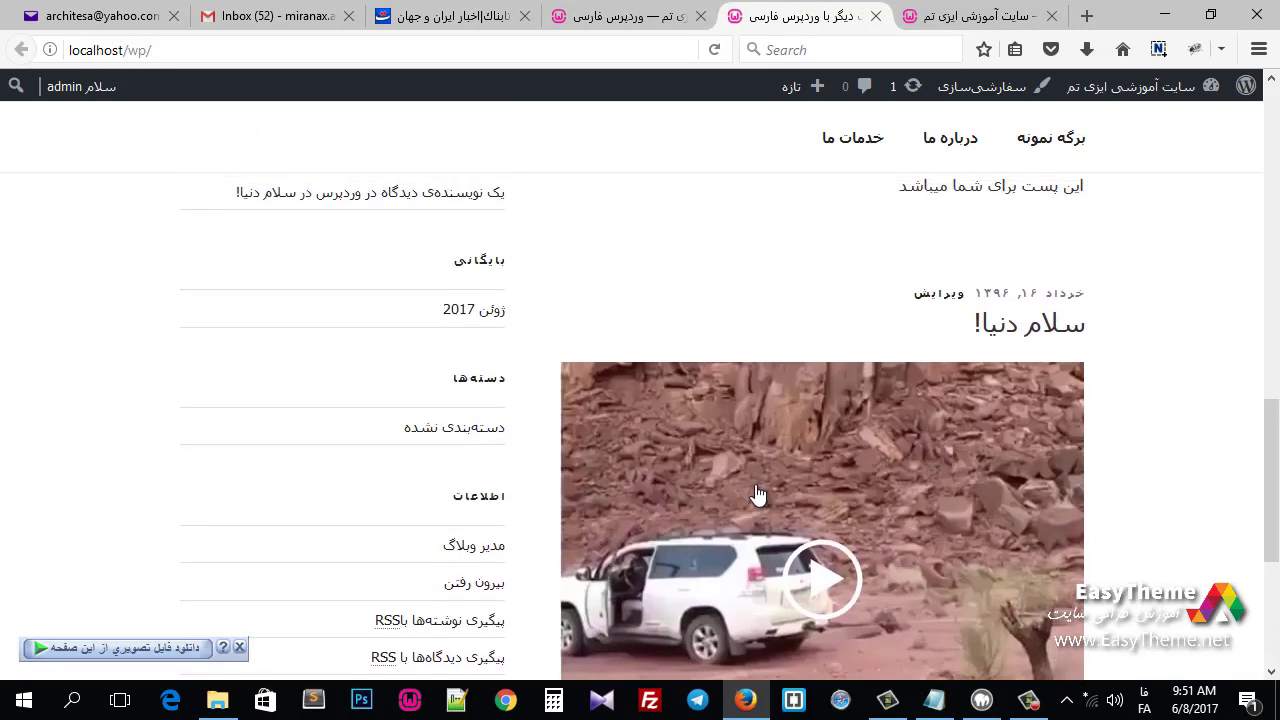
scroll(700, 480, down, 1)
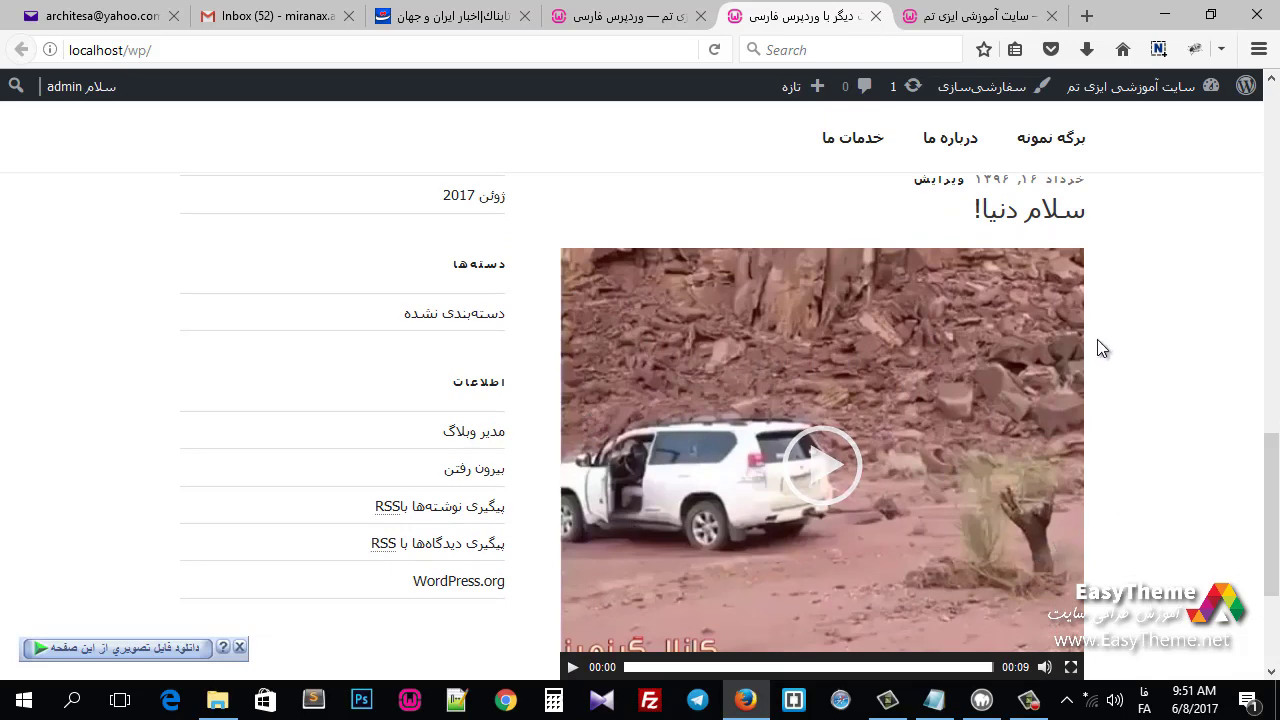
scroll(943, 296, up, 2)
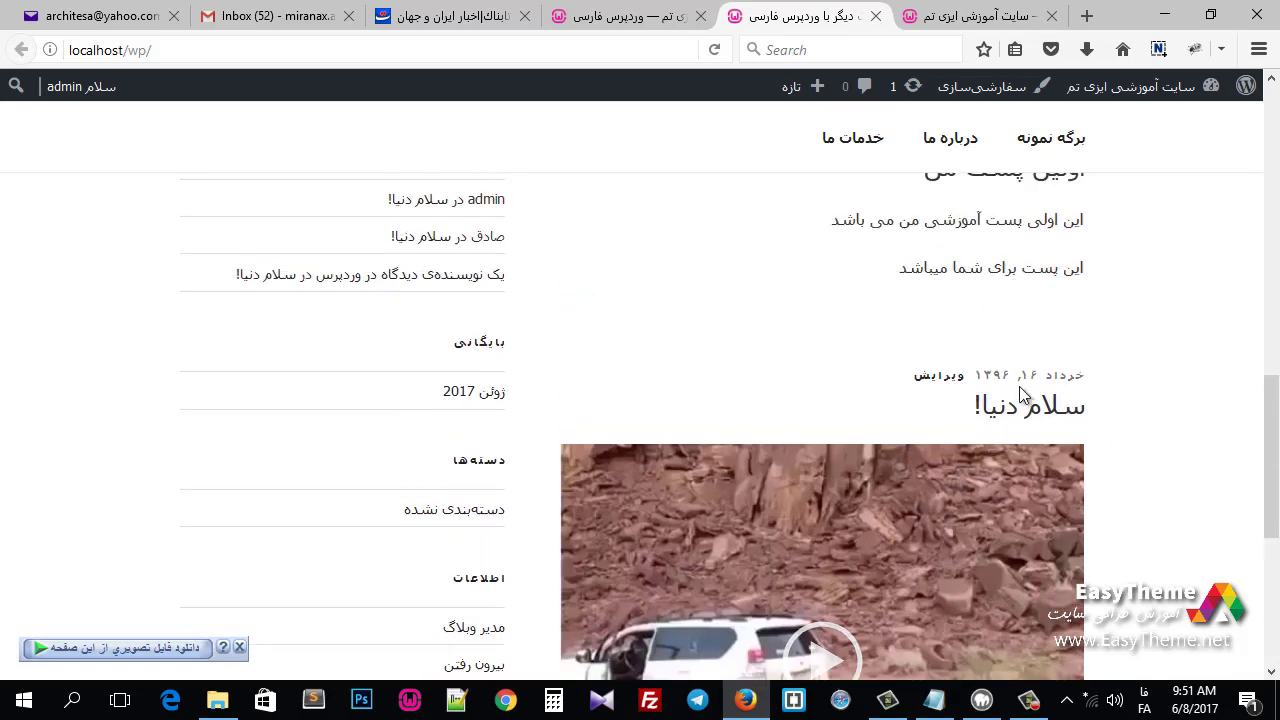
Step: Return to the post editor, set the post's format to image (تصویر) and update the post
click(600, 16)
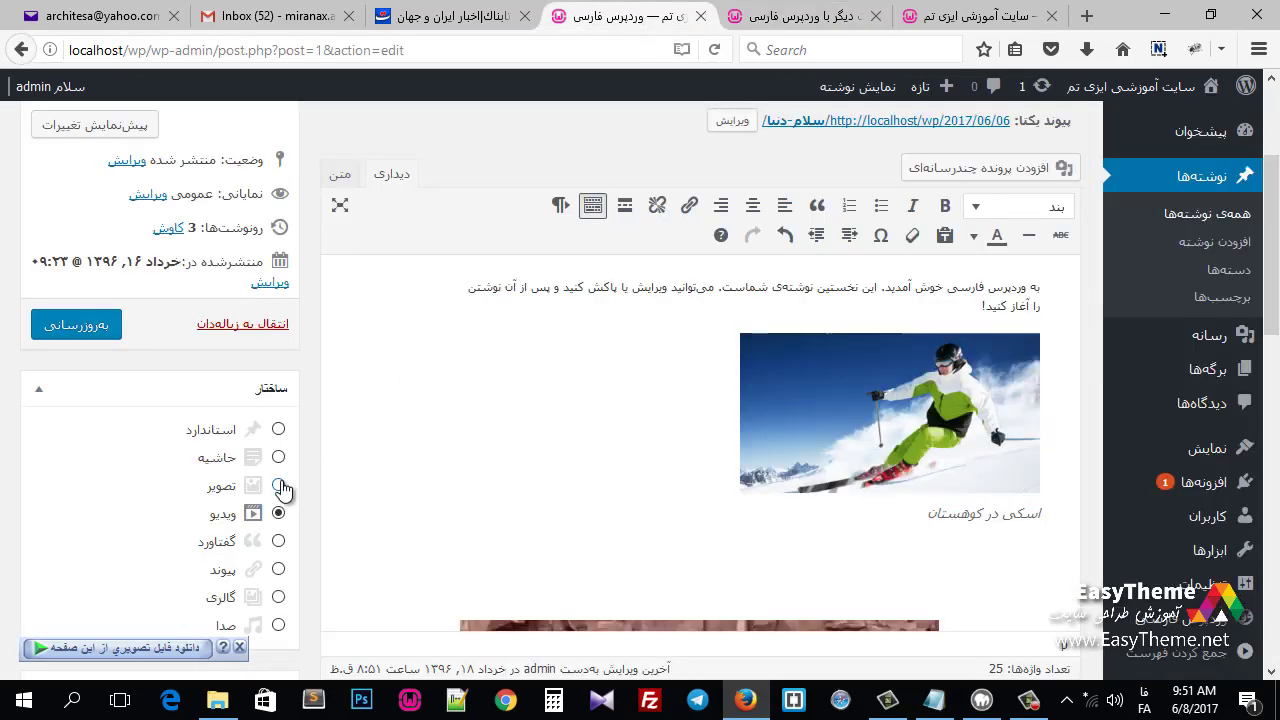
click(279, 485)
click(90, 326)
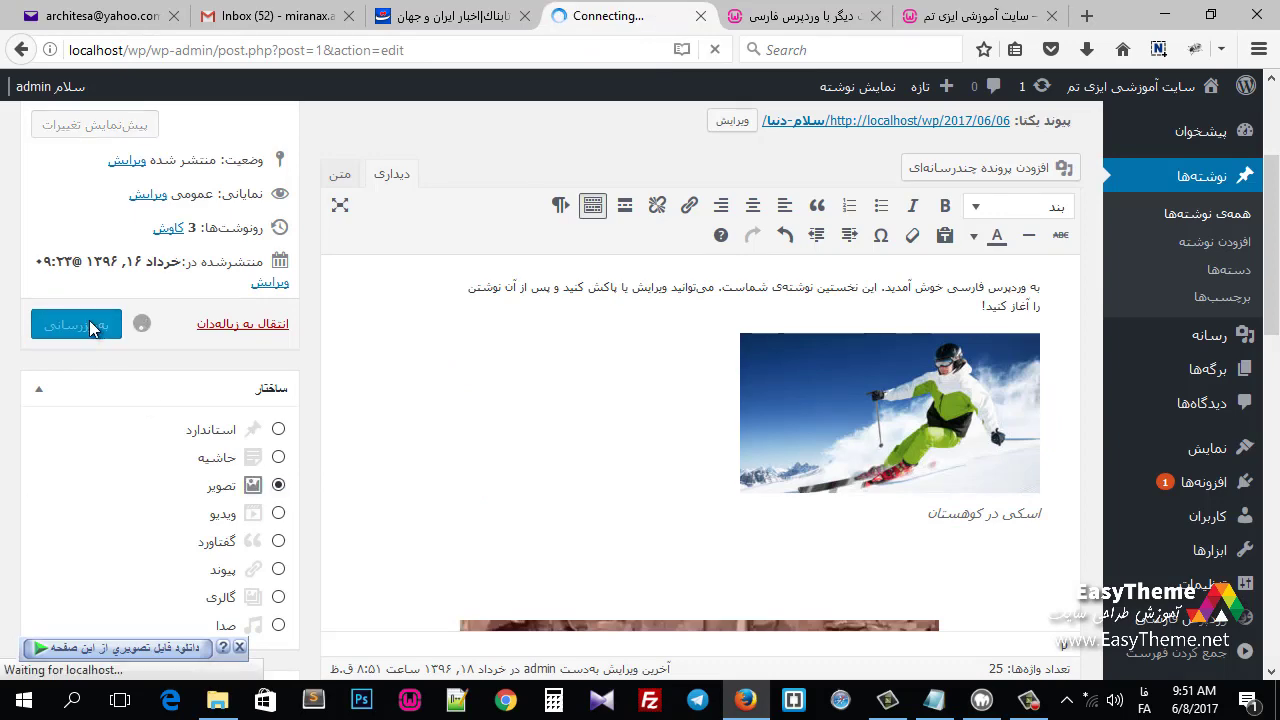
Step: Reload the site's homepage and examine how the post "سلام دنیا!" is displayed in the image format
click(833, 10)
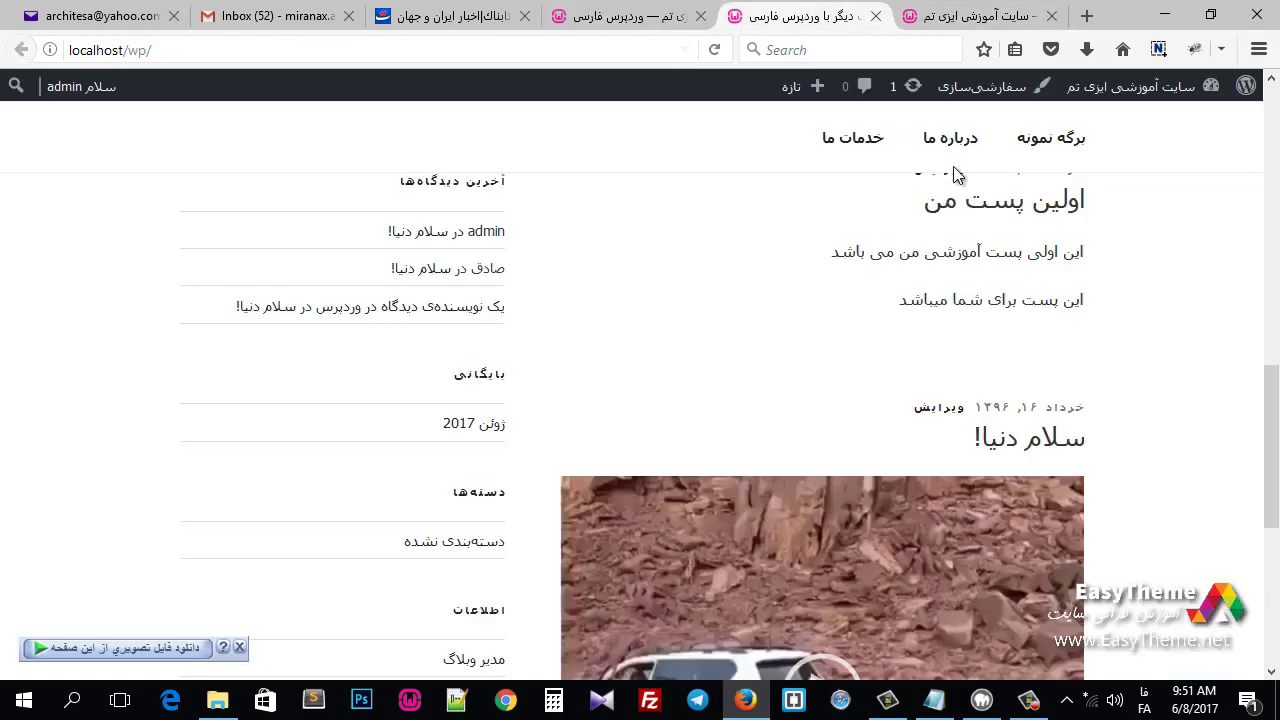
click(714, 49)
scroll(1157, 443, down, 3)
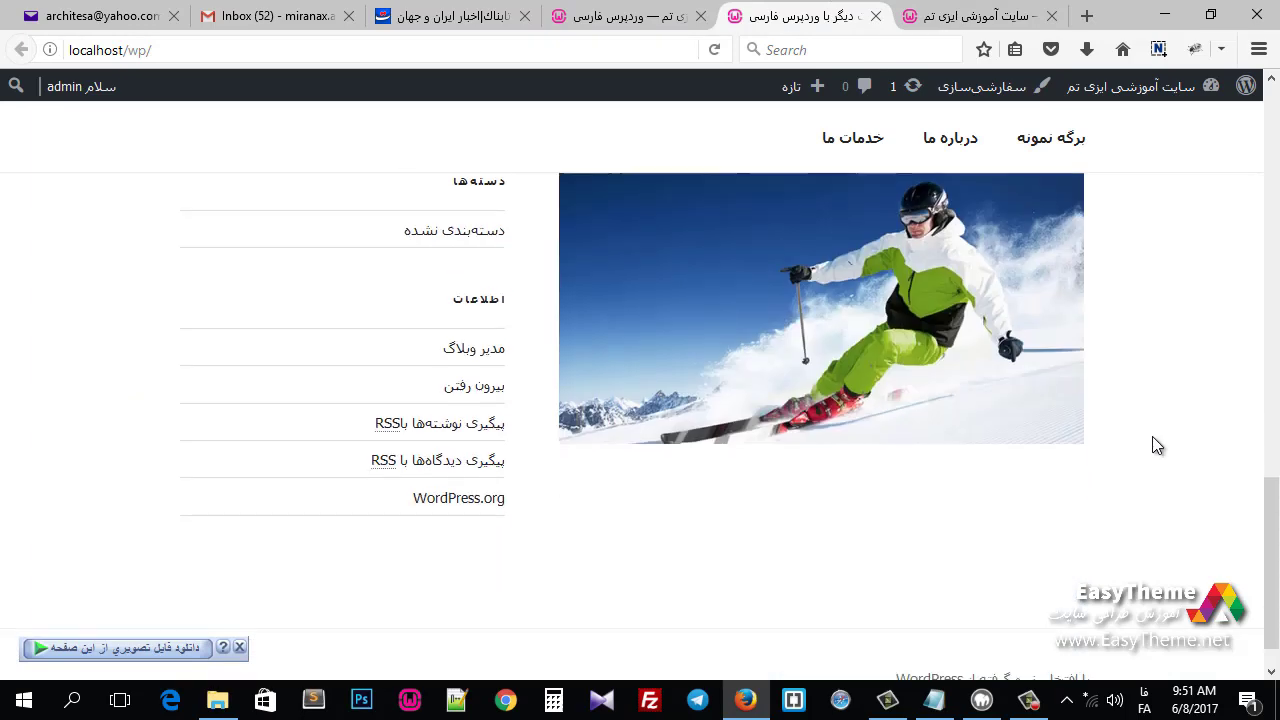
scroll(934, 563, up, 2)
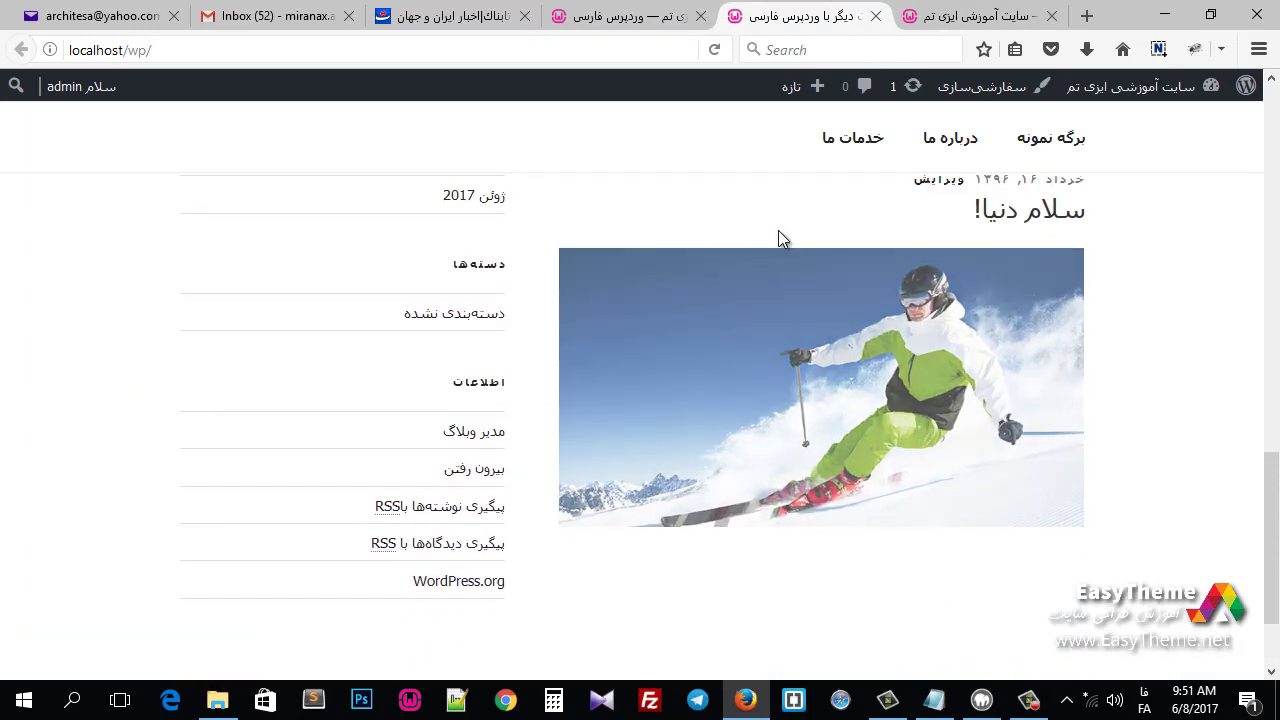
Step: Set the post's format to audio (صدا) in the editor and place the cursor on an empty line between the skiing image and the video
click(622, 18)
scroll(357, 587, down, 4)
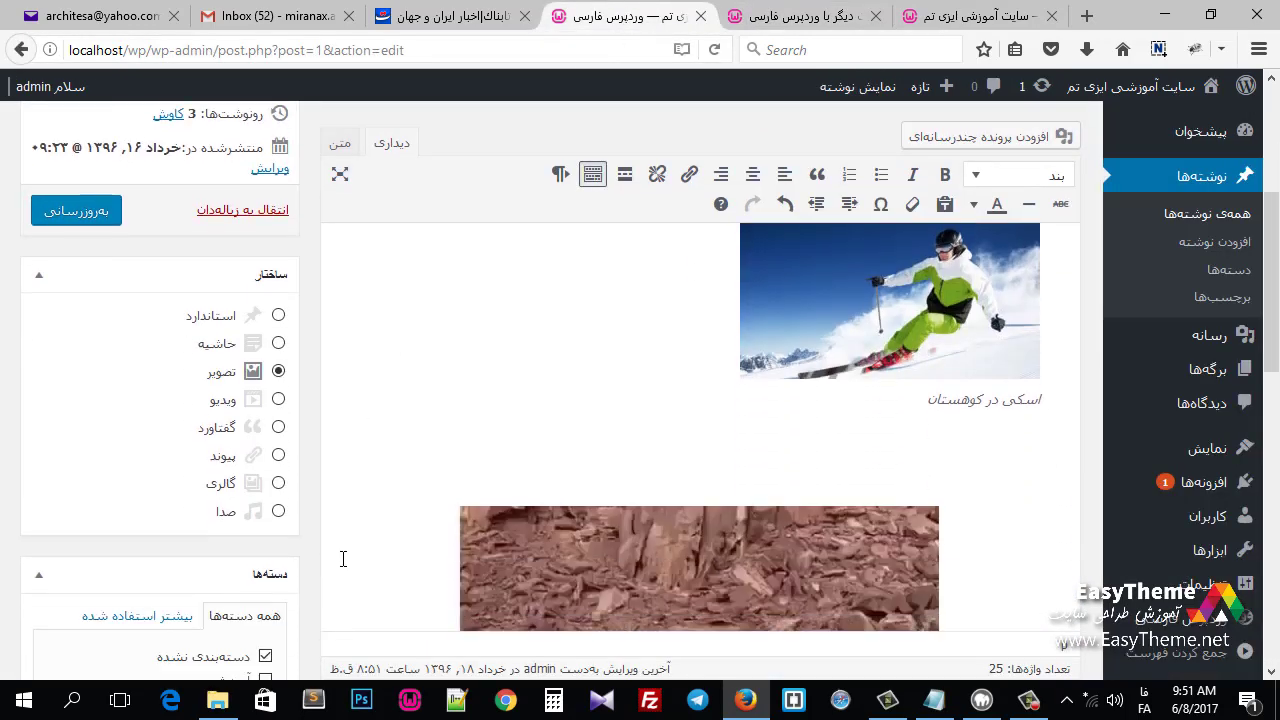
scroll(744, 415, down, 10)
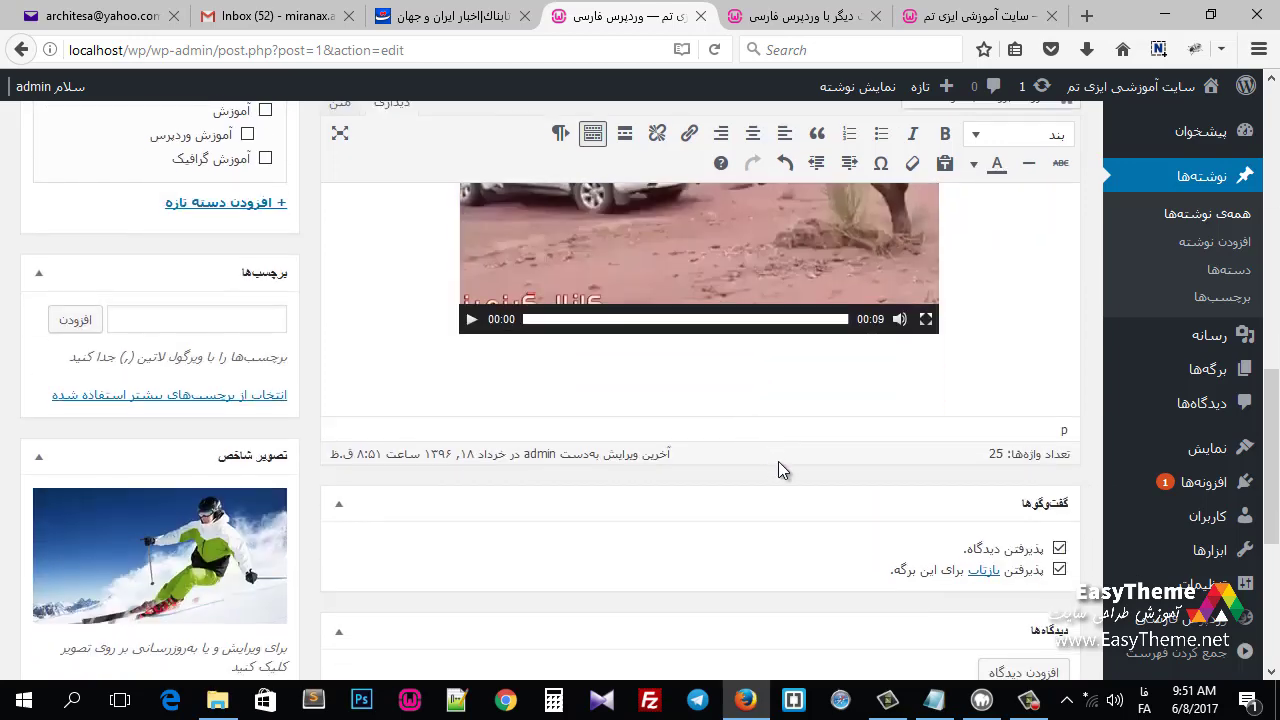
scroll(777, 405, up, 10)
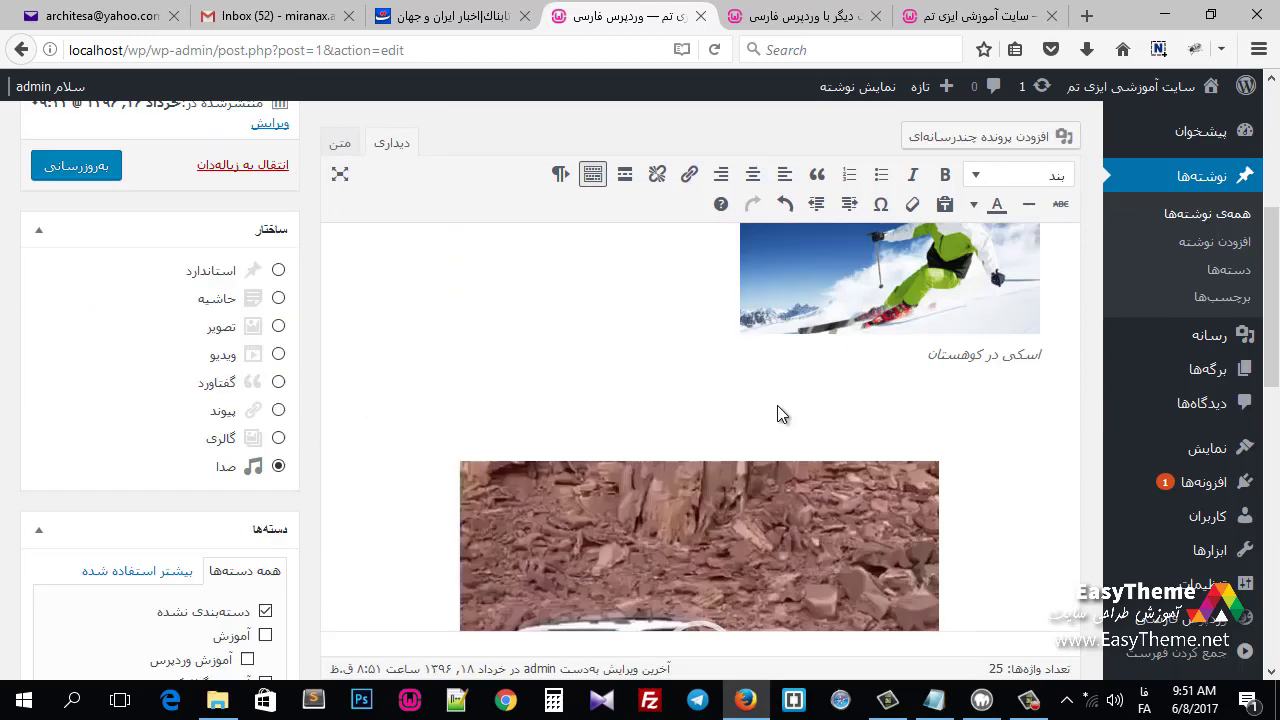
scroll(906, 537, down, 1)
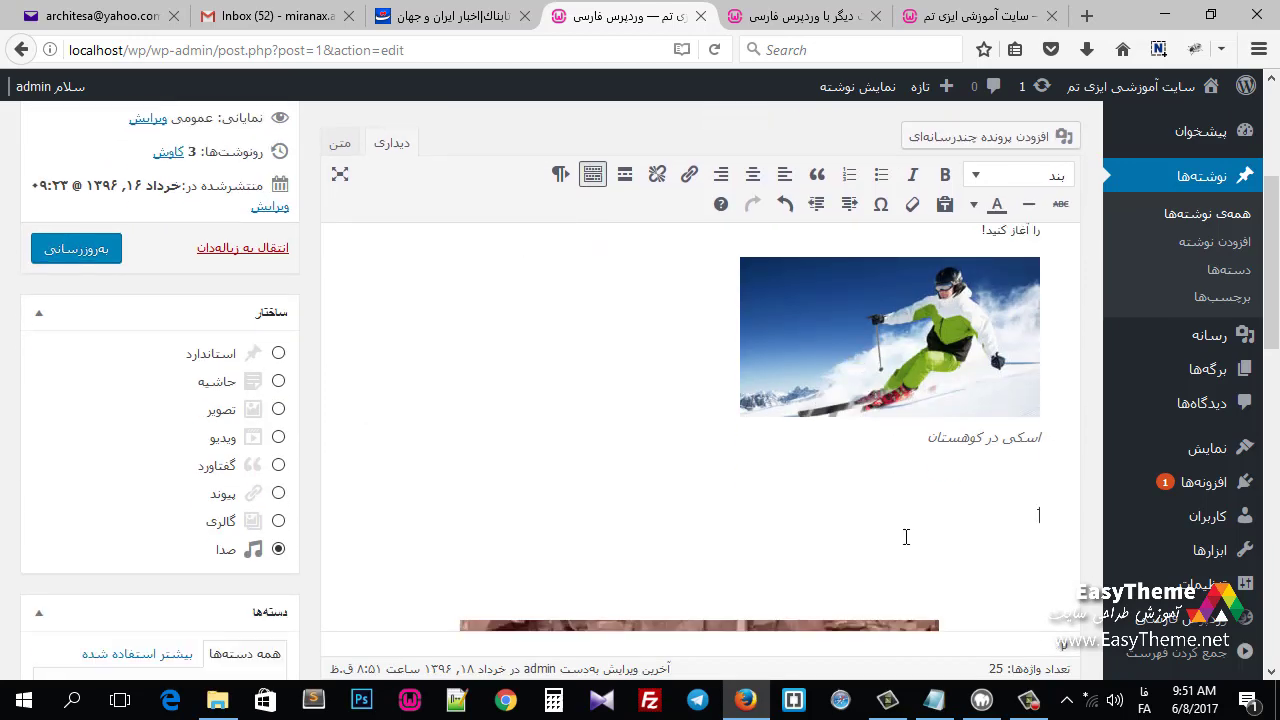
scroll(380, 530, down, 5)
scroll(586, 491, up, 8)
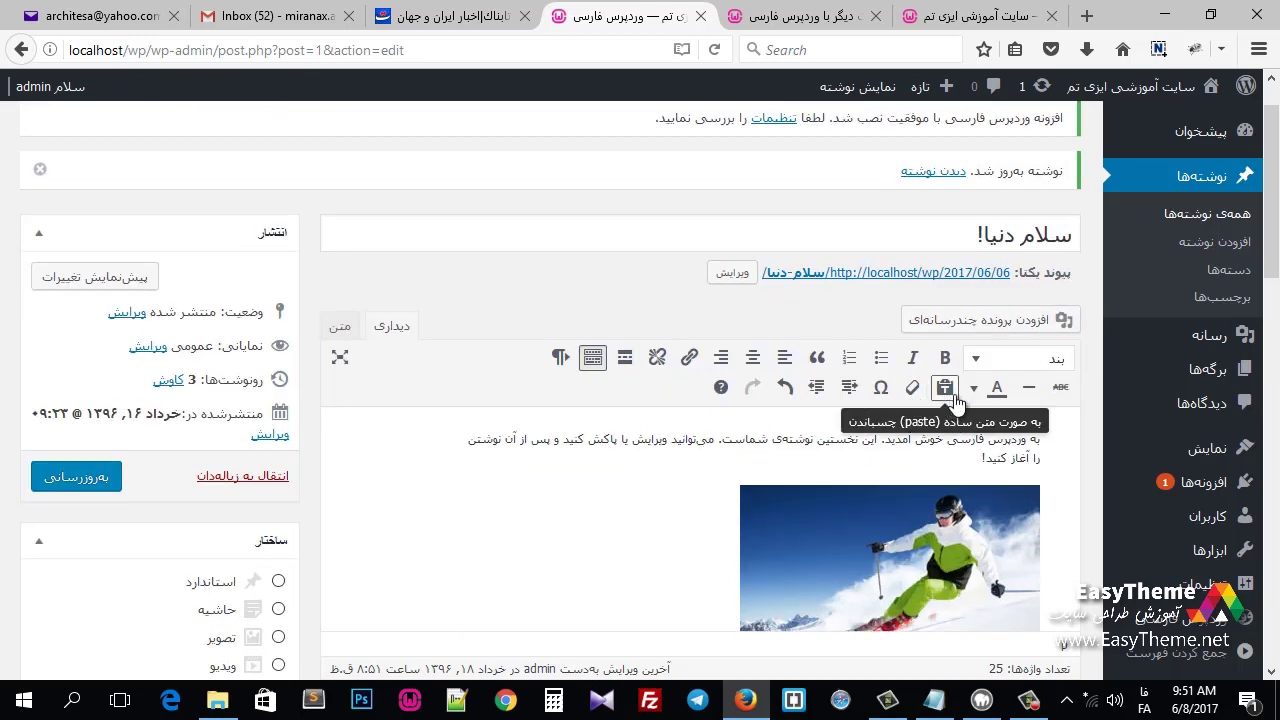
Step: Upload the audio file b.mp3 from the computer and insert it into the post below the skiing image's caption
click(990, 320)
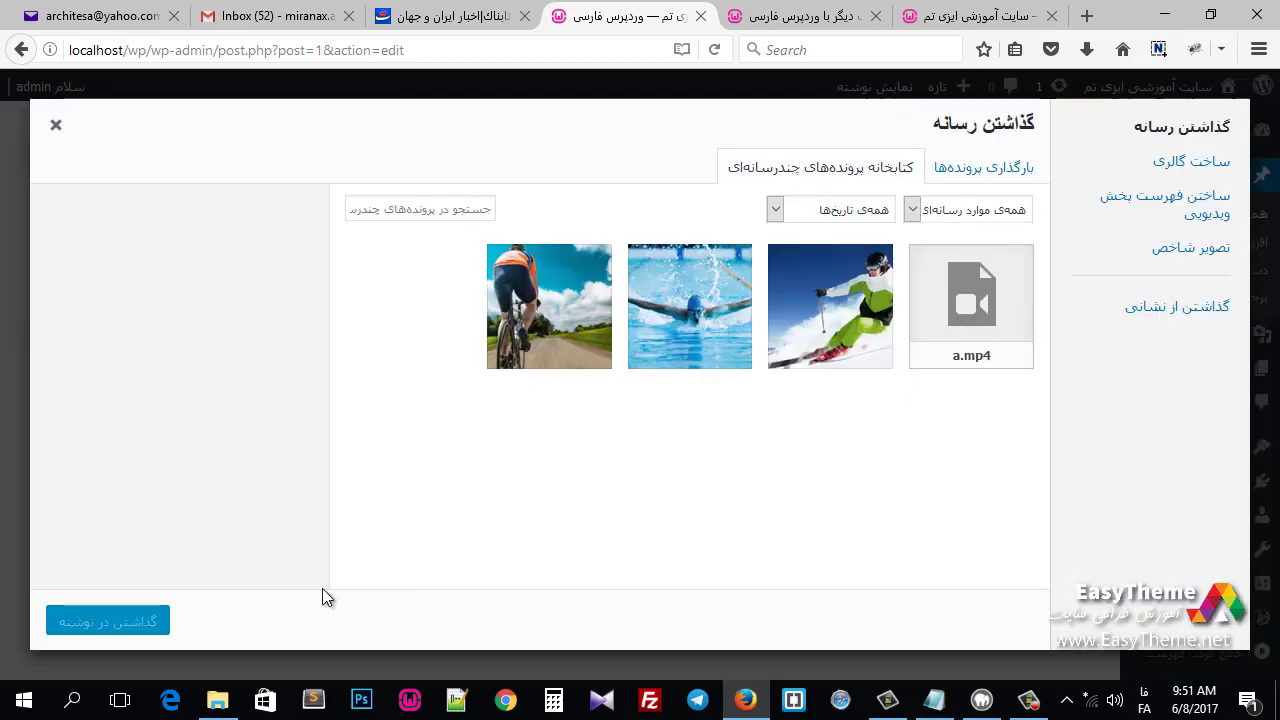
click(1000, 168)
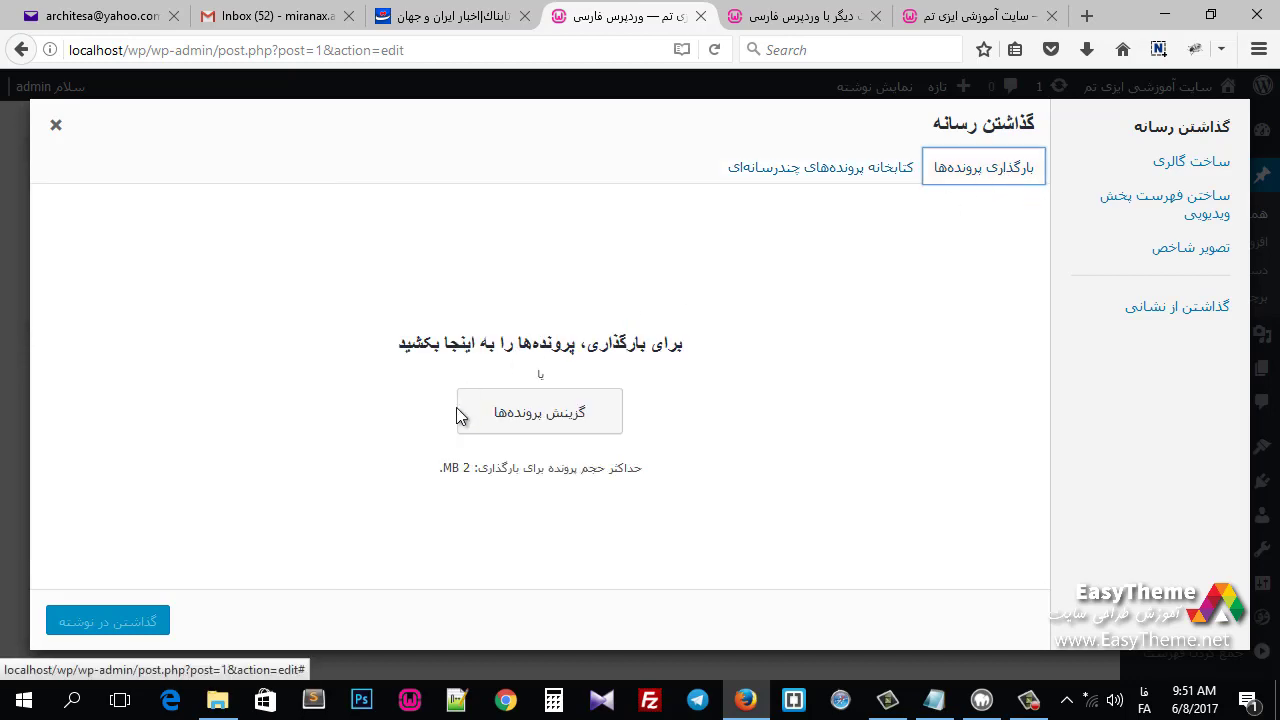
click(460, 414)
double_click(478, 206)
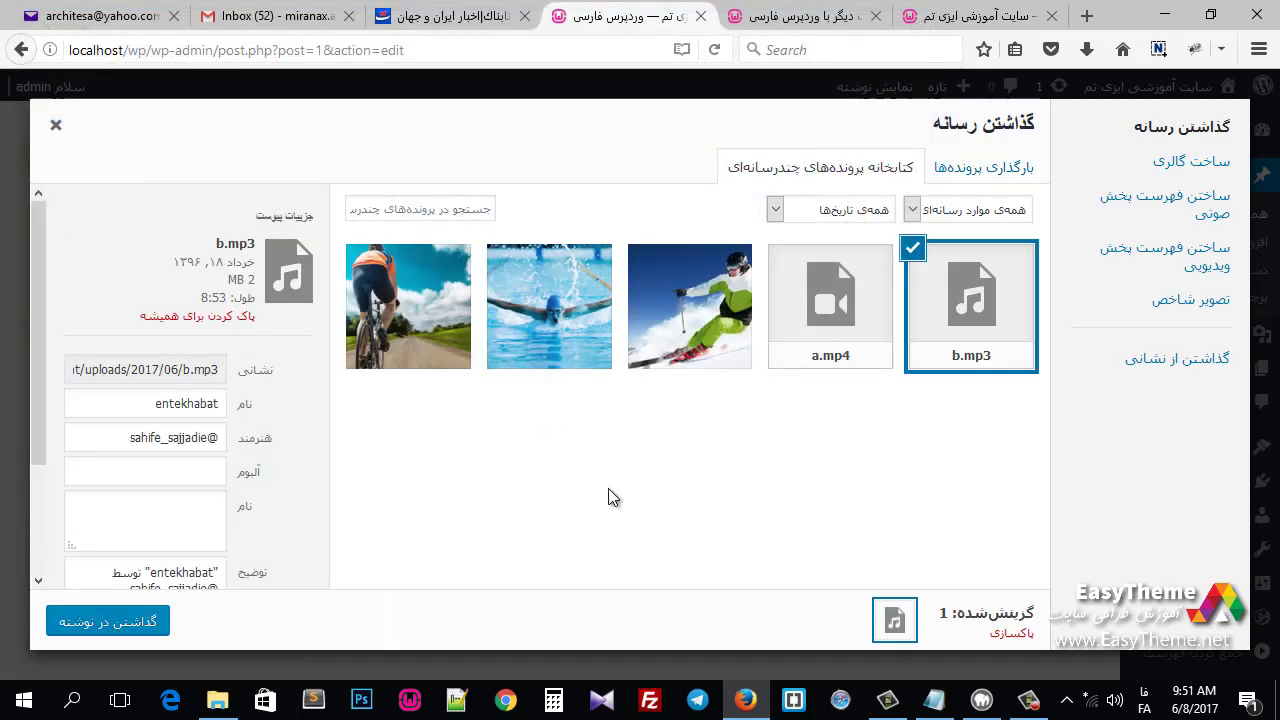
click(146, 622)
scroll(555, 503, down, 4)
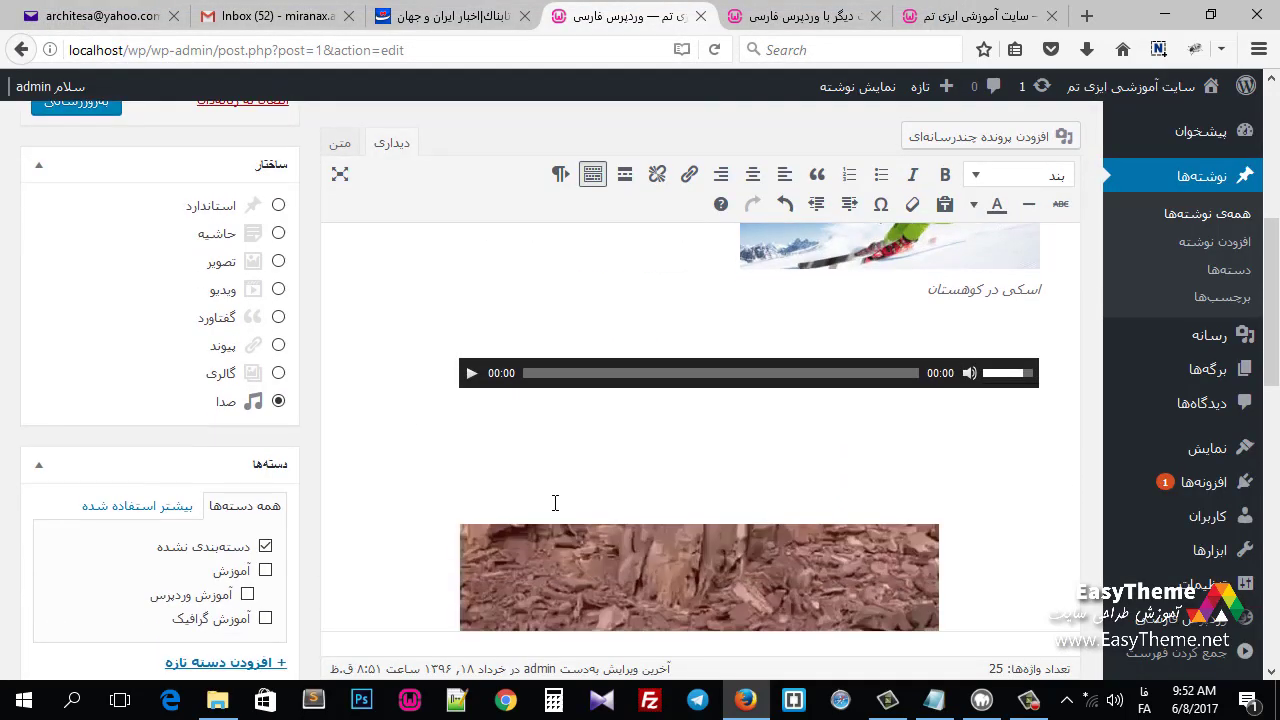
Step: Update the post and check its audio player on the reloaded homepage
click(98, 112)
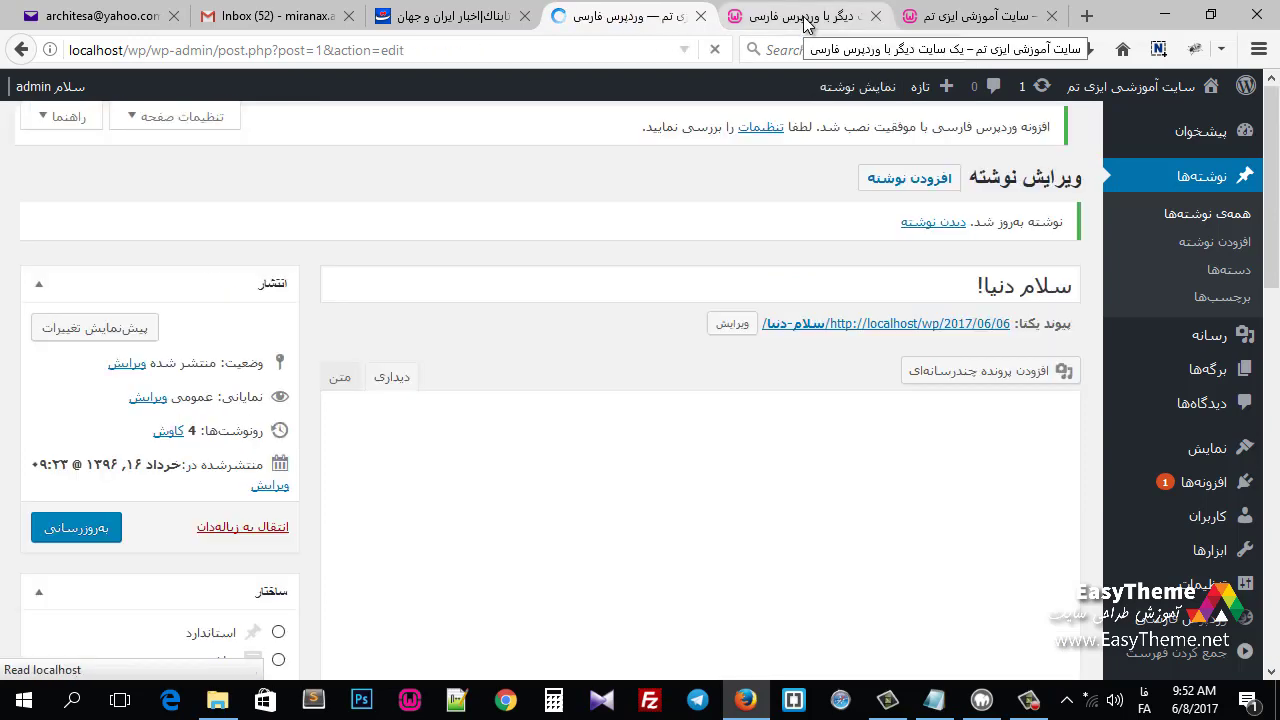
click(806, 25)
key(F5)
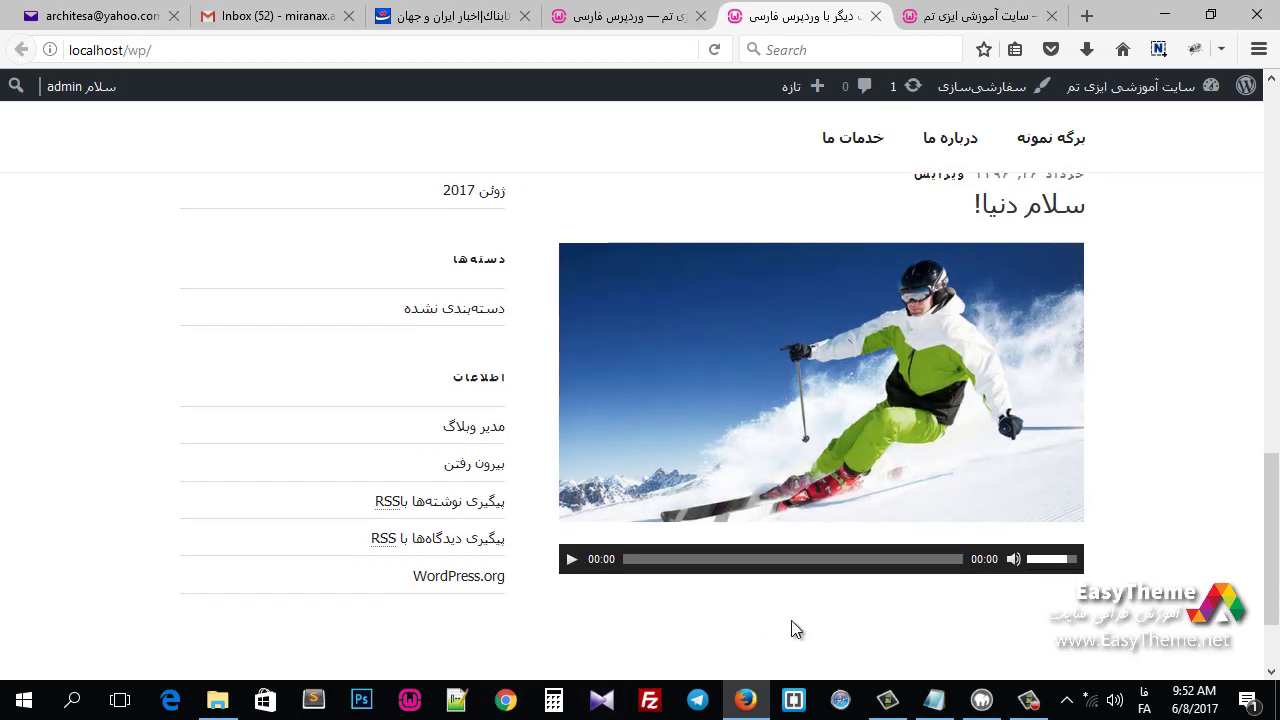
scroll(844, 400, down, 2)
Step: Reload the post's own page and examine the media embedded in its body
click(975, 16)
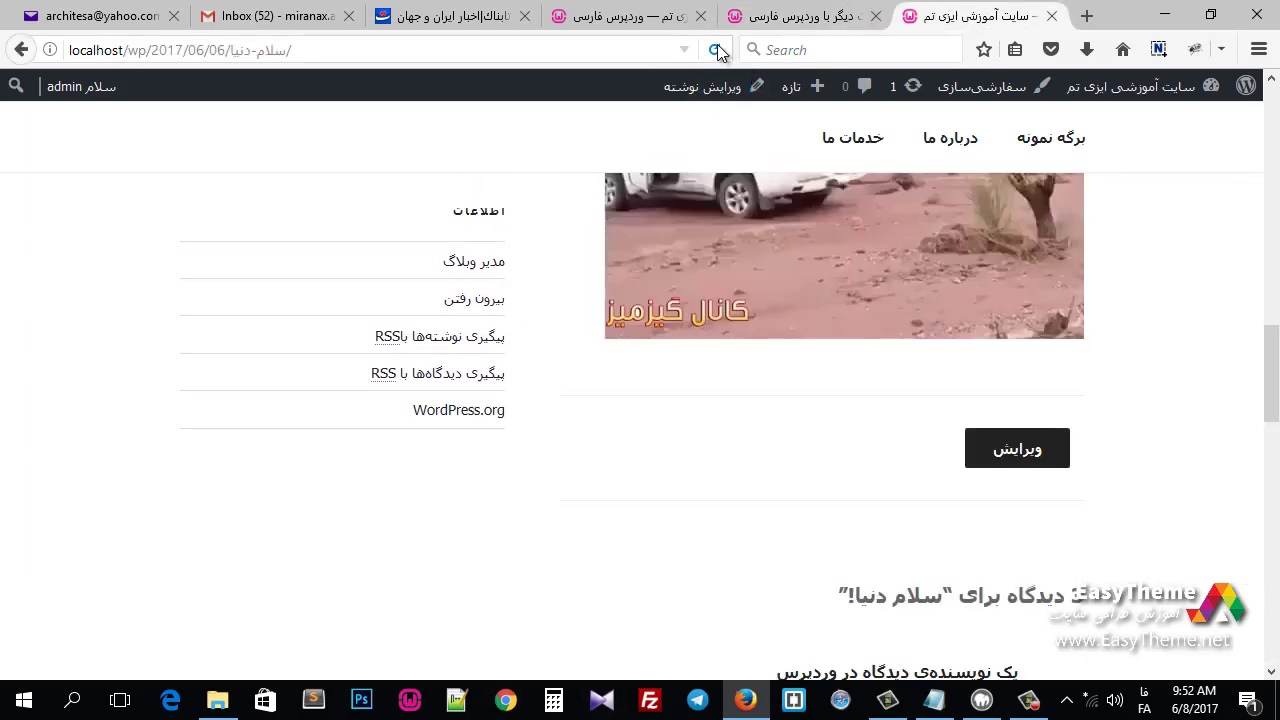
click(714, 49)
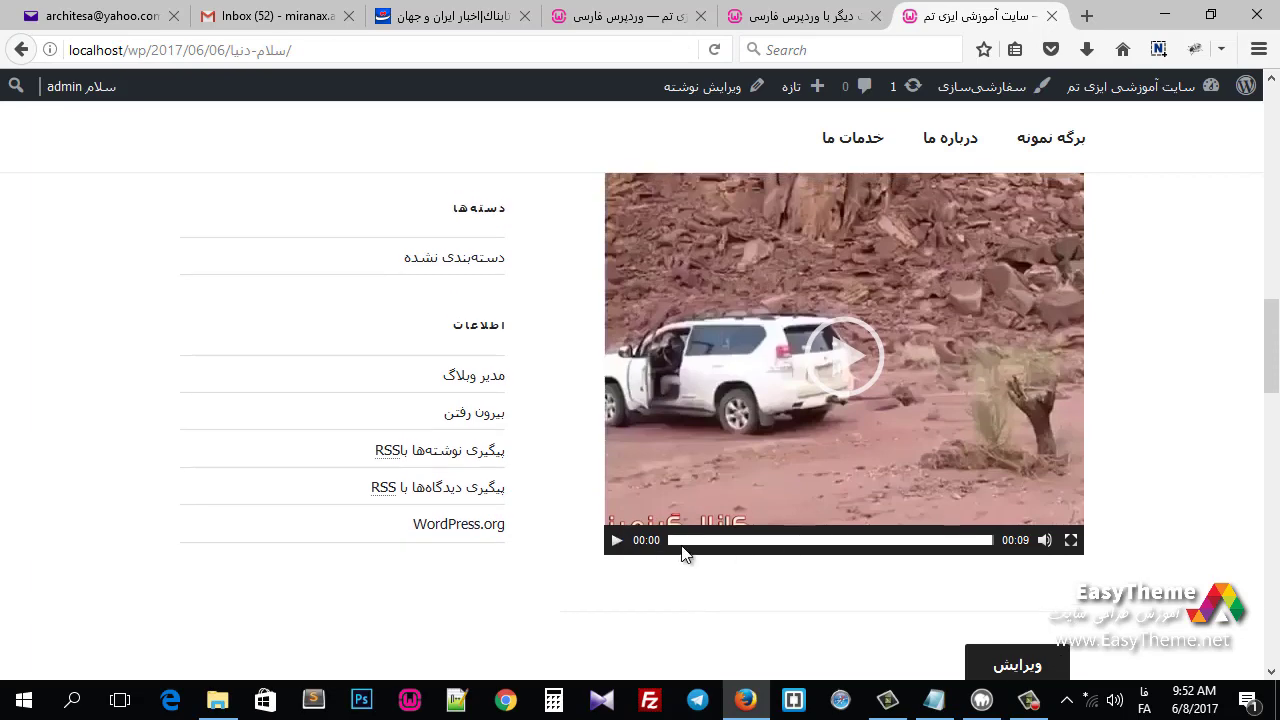
scroll(1181, 478, up, 4)
scroll(857, 321, down, 3)
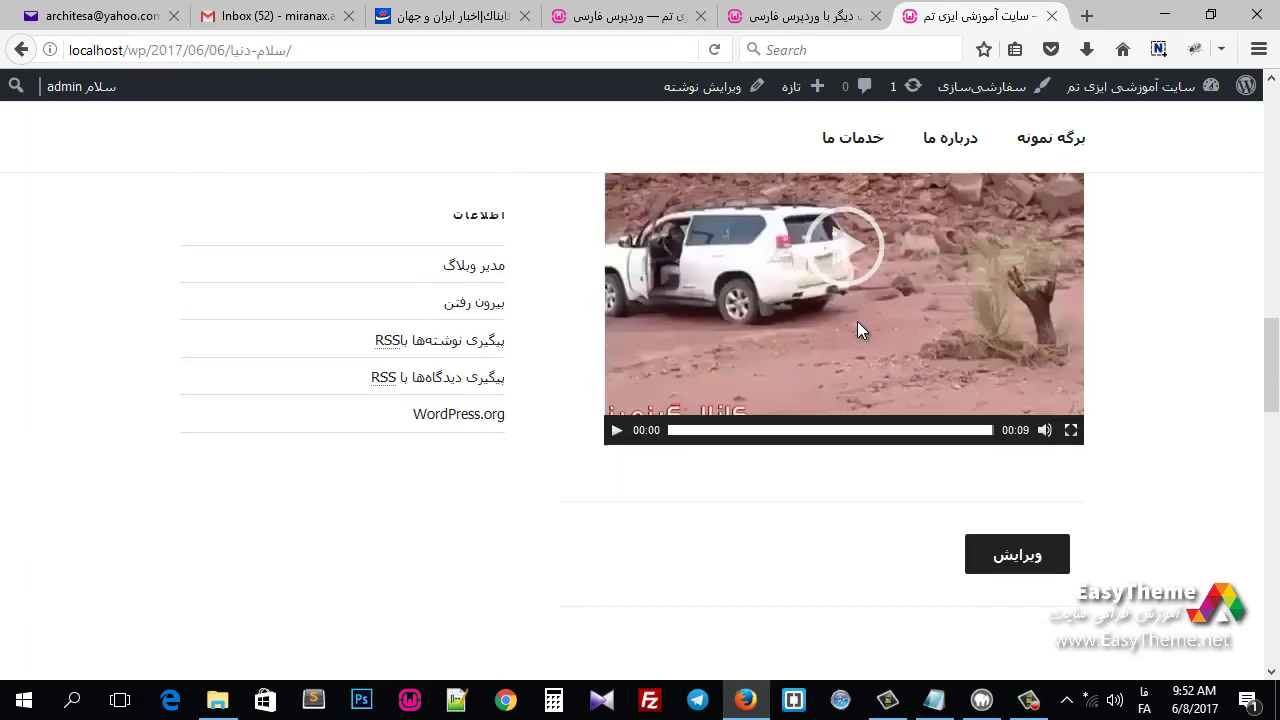
Step: Update the post in the standard (استاندارد) format and reload the post's own page
click(808, 15)
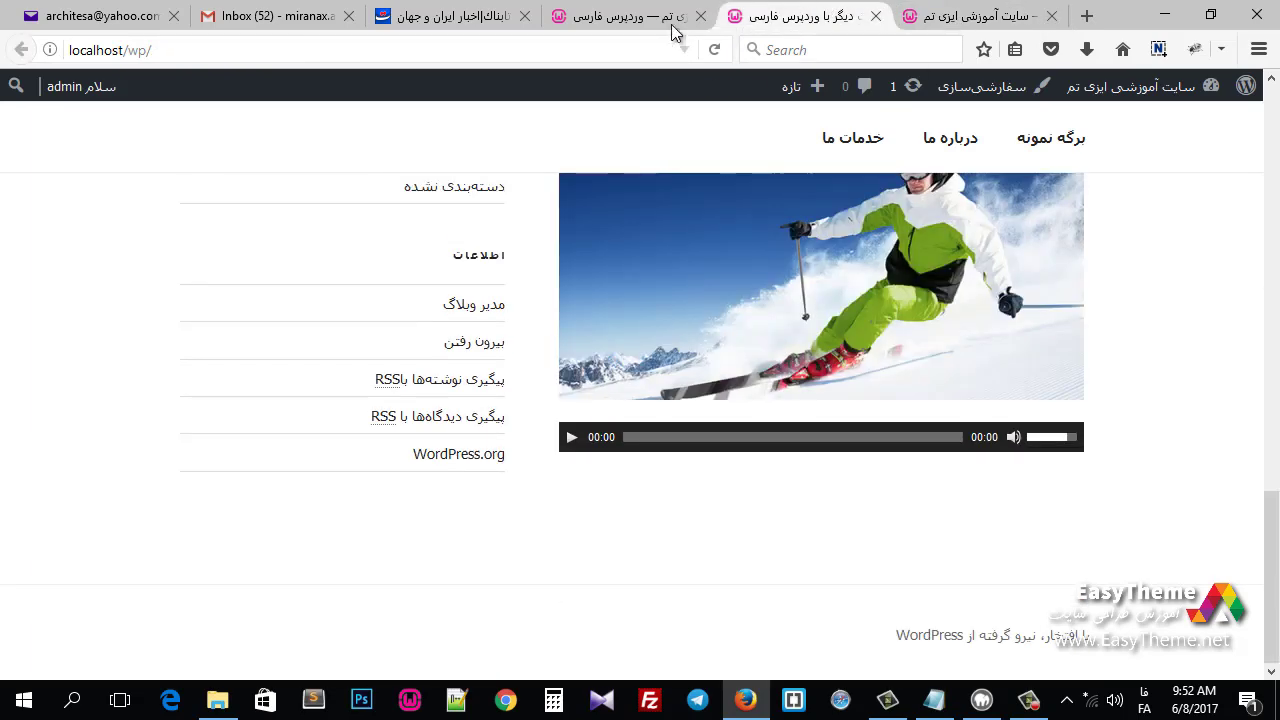
click(665, 18)
scroll(323, 531, down, 4)
click(278, 315)
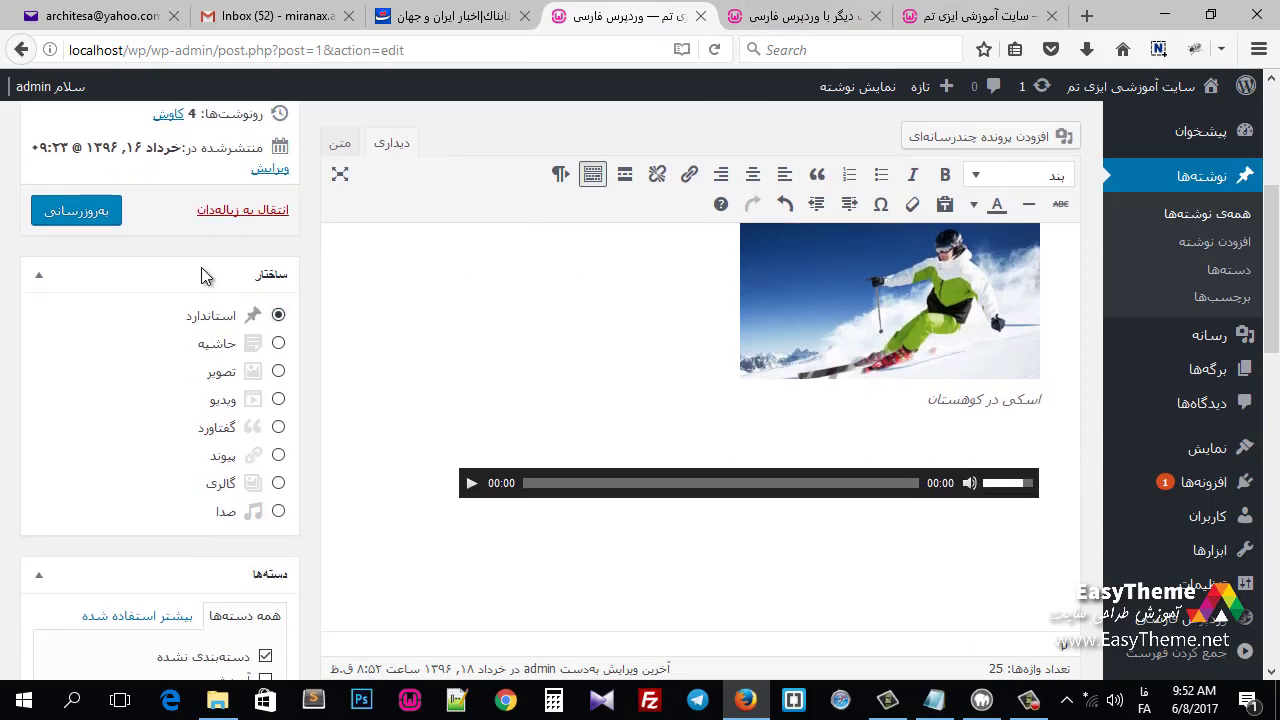
click(86, 221)
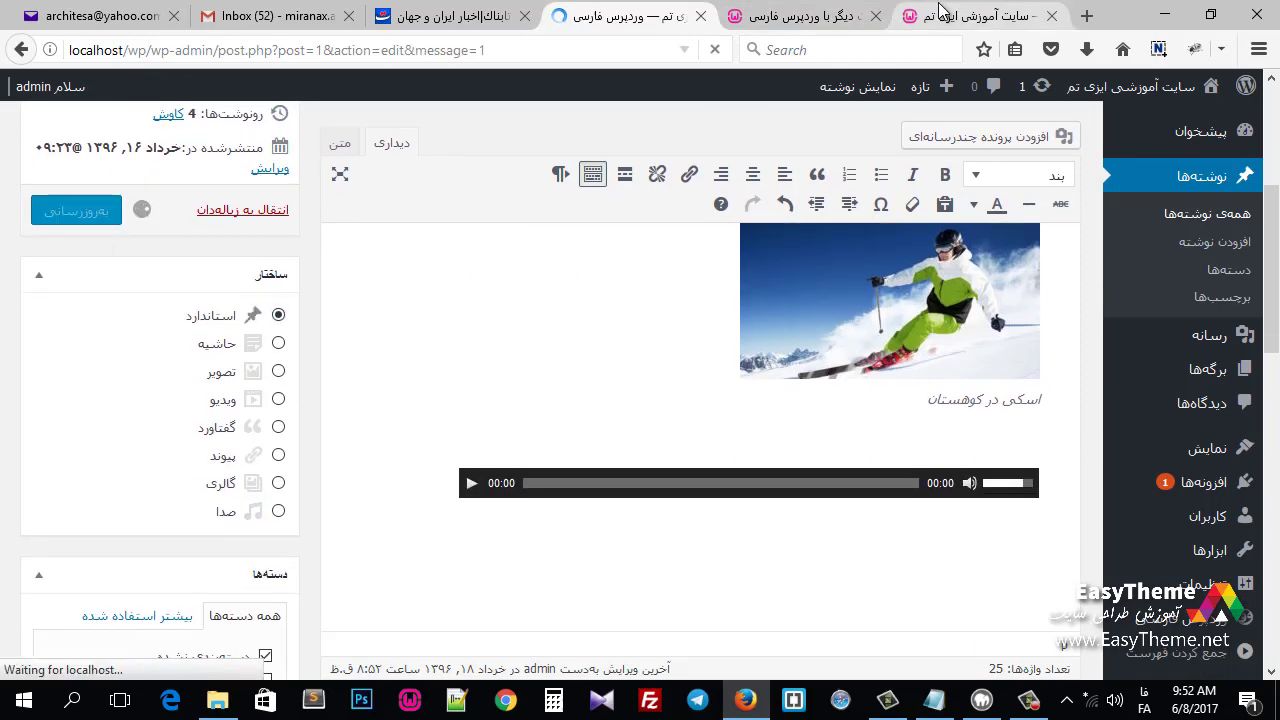
click(940, 12)
click(714, 49)
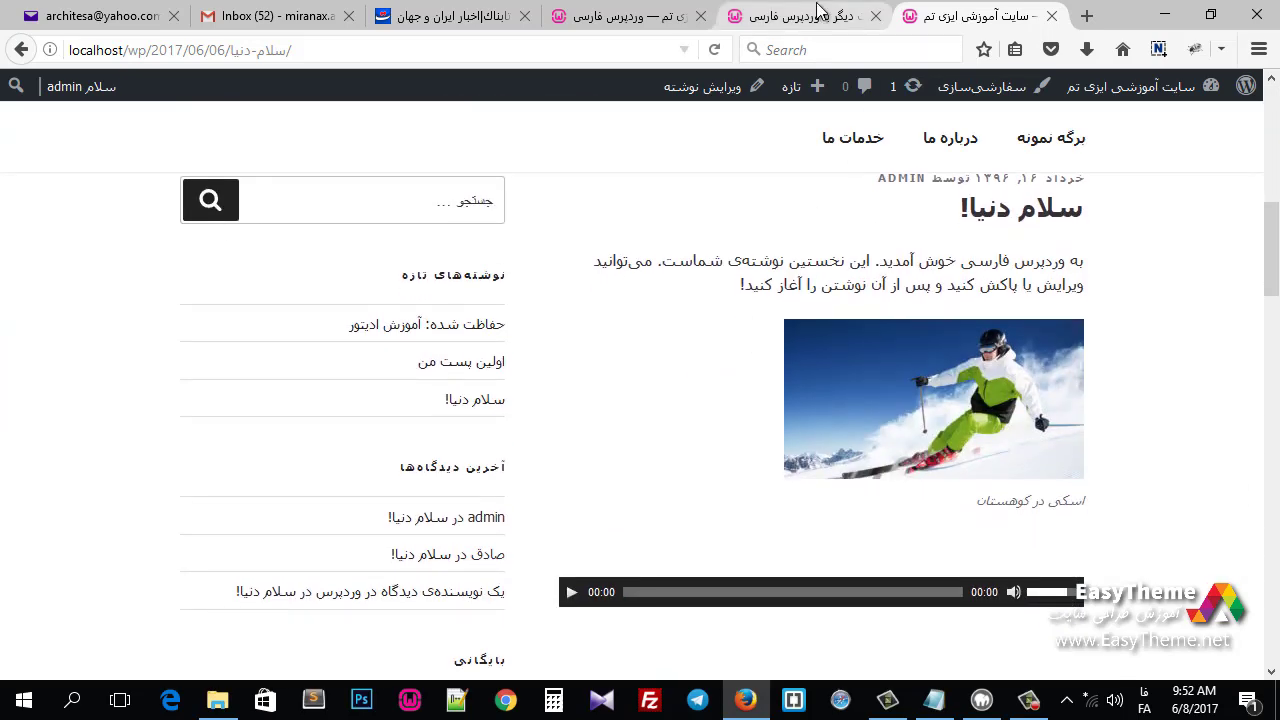
Step: Insert the skiing, swimming and cycling images from the media library into the post together
click(645, 17)
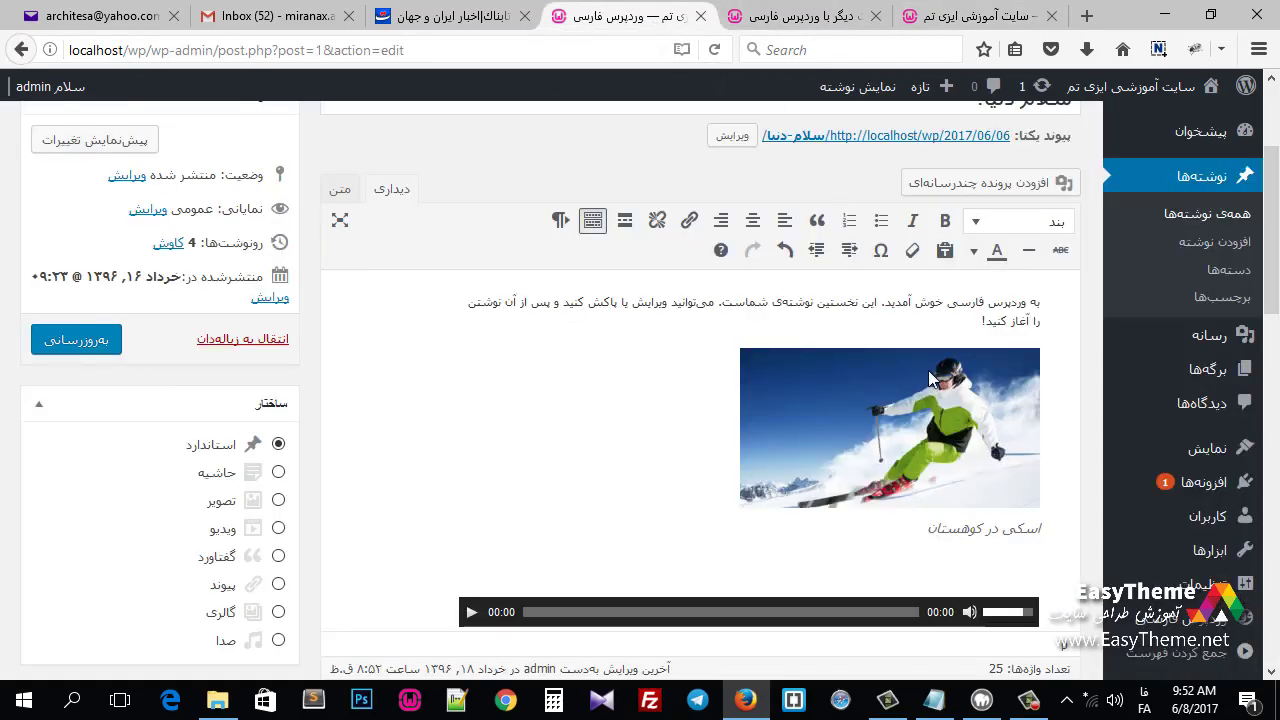
scroll(928, 377, up, 3)
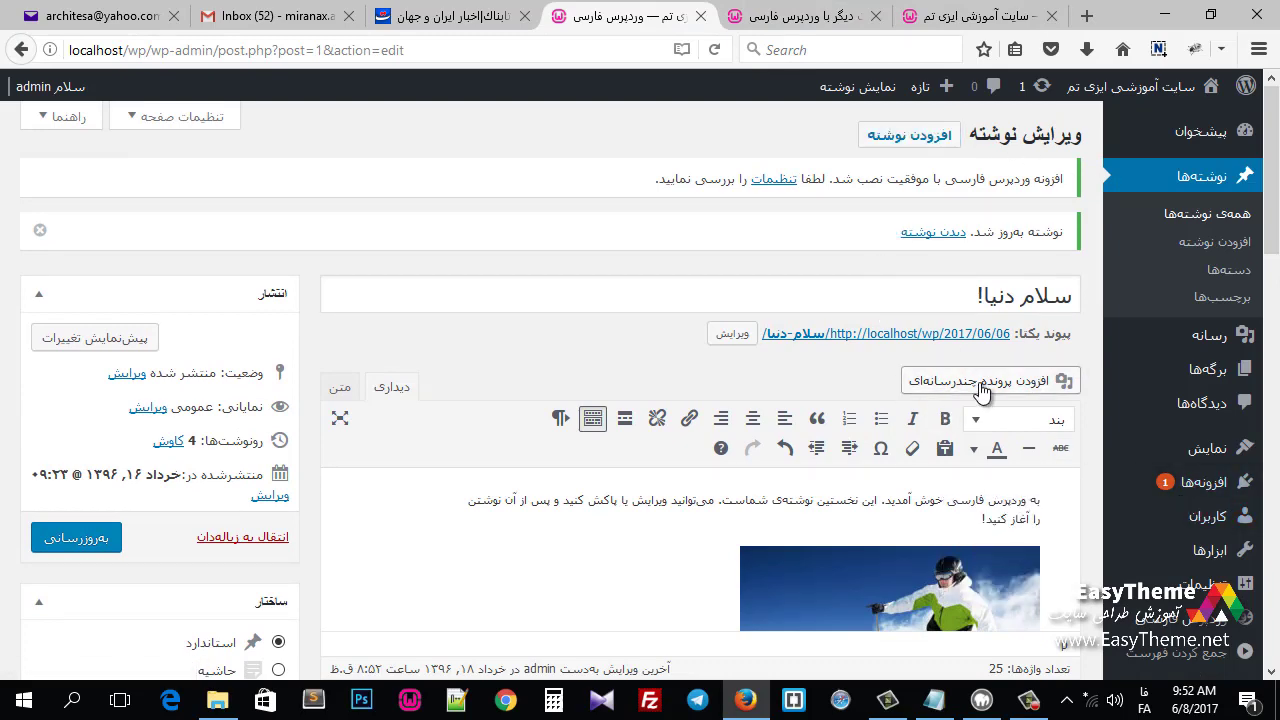
click(981, 388)
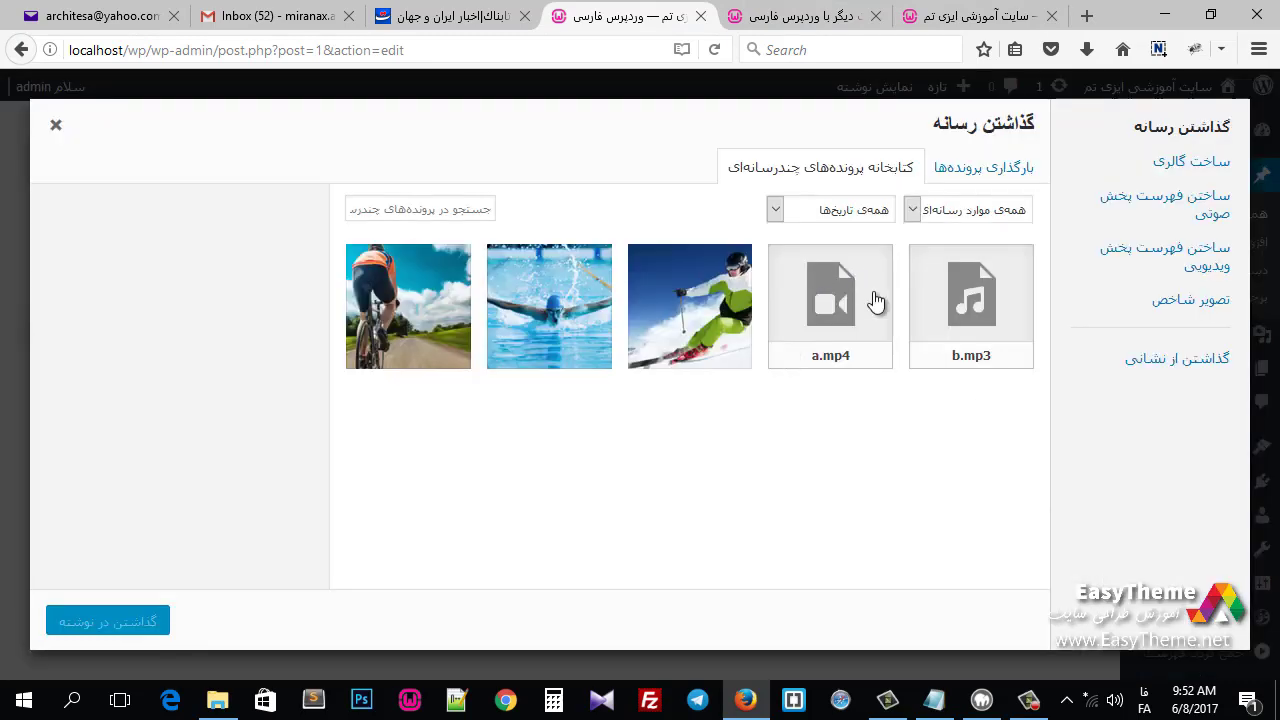
click(720, 352)
click(560, 348)
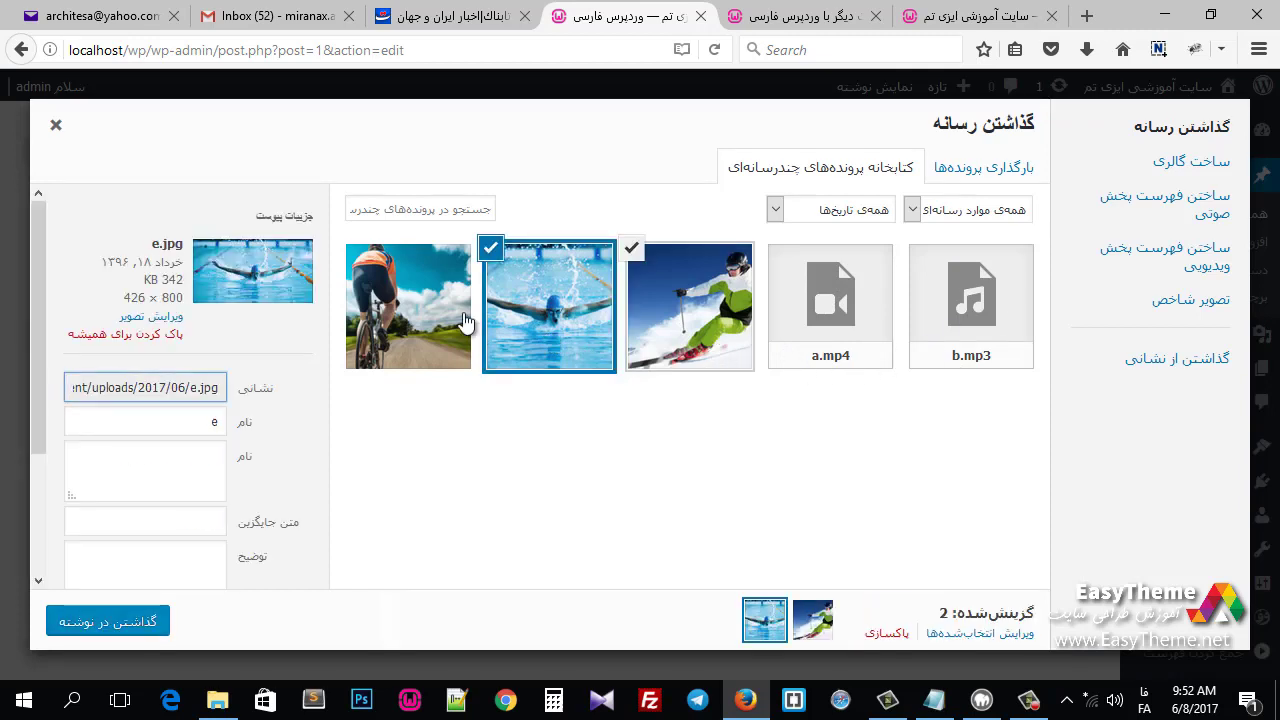
click(437, 320)
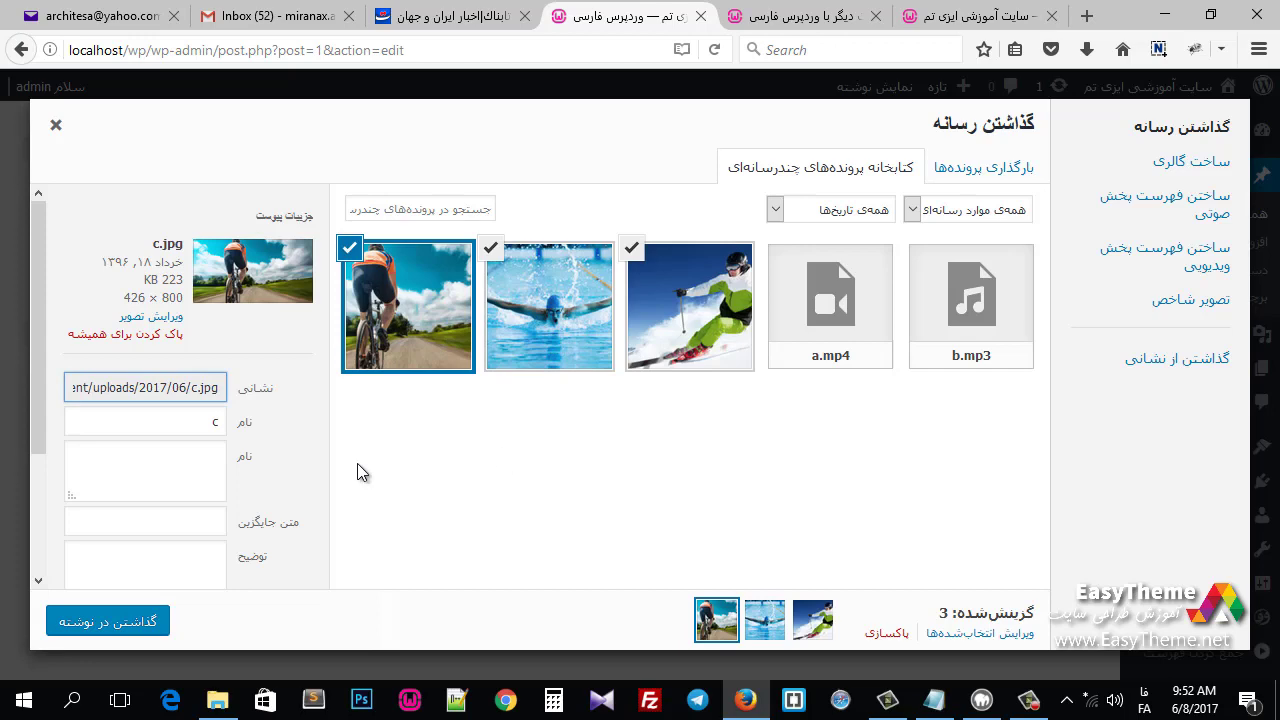
click(145, 622)
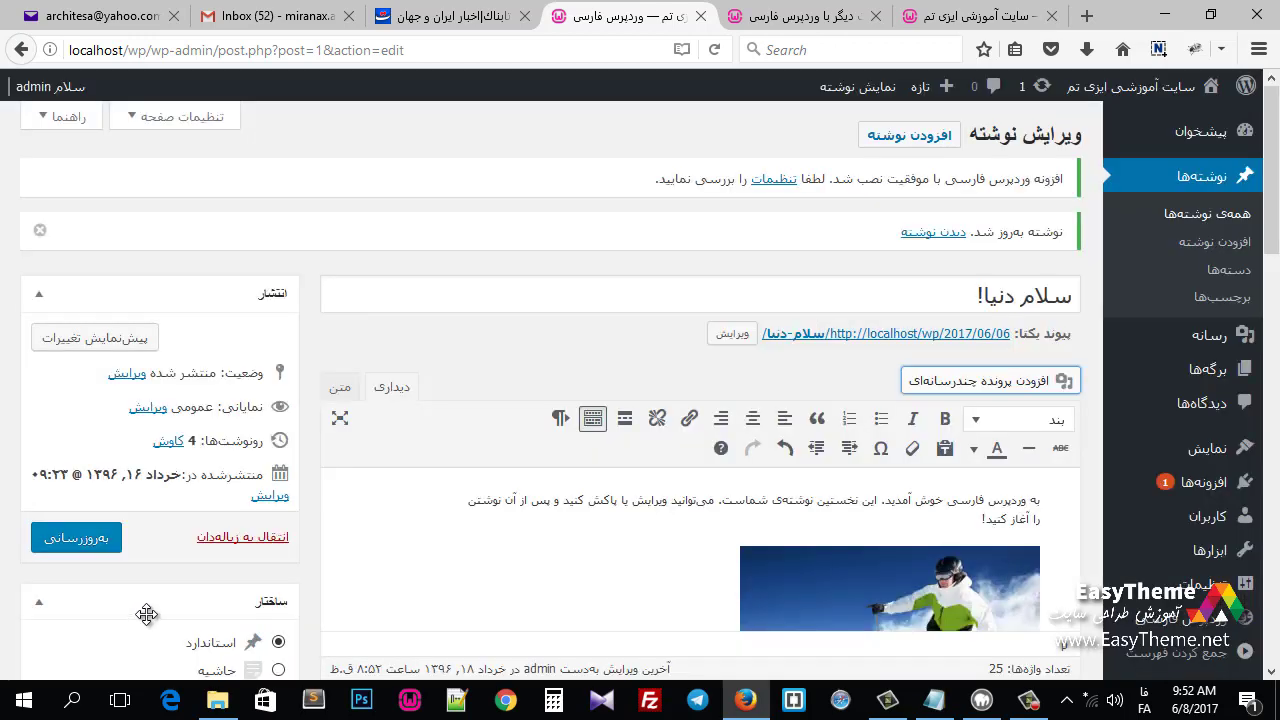
Step: Switch the post editor to text (متن) mode and examine the code of the embedded images, audio and video
scroll(582, 456, down, 5)
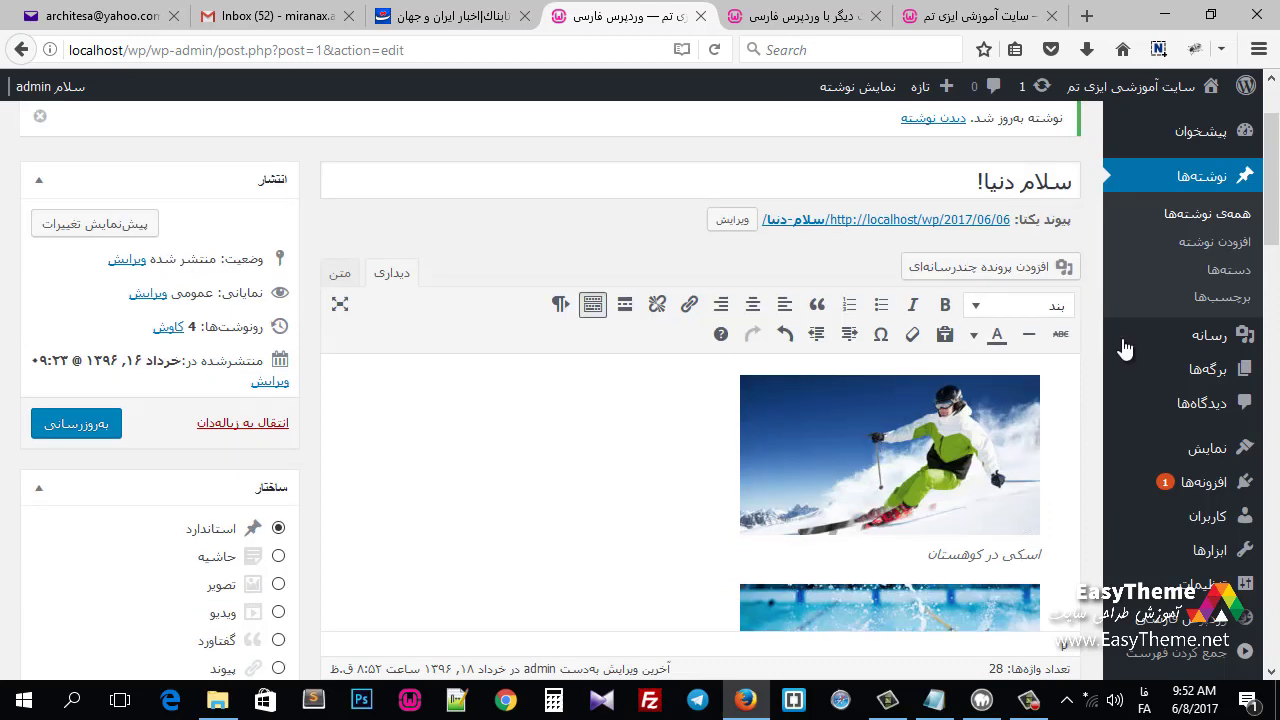
click(340, 272)
scroll(717, 488, down, 2)
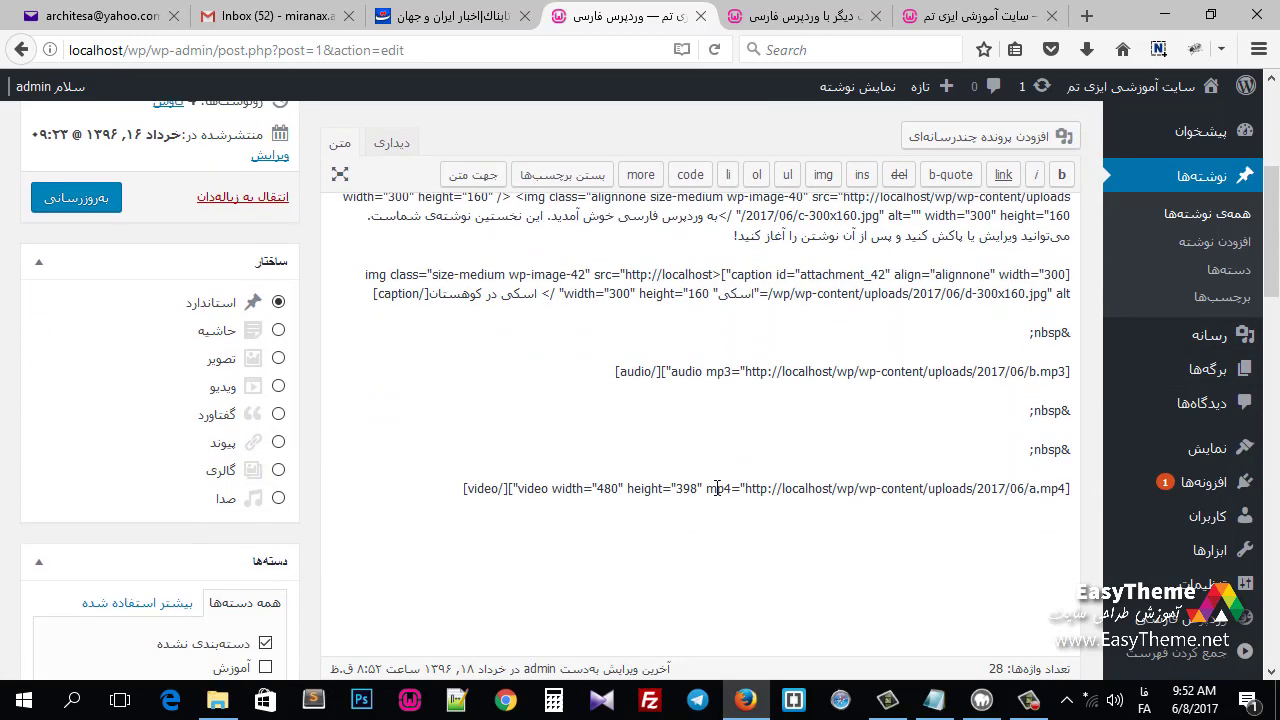
scroll(717, 488, up, 5)
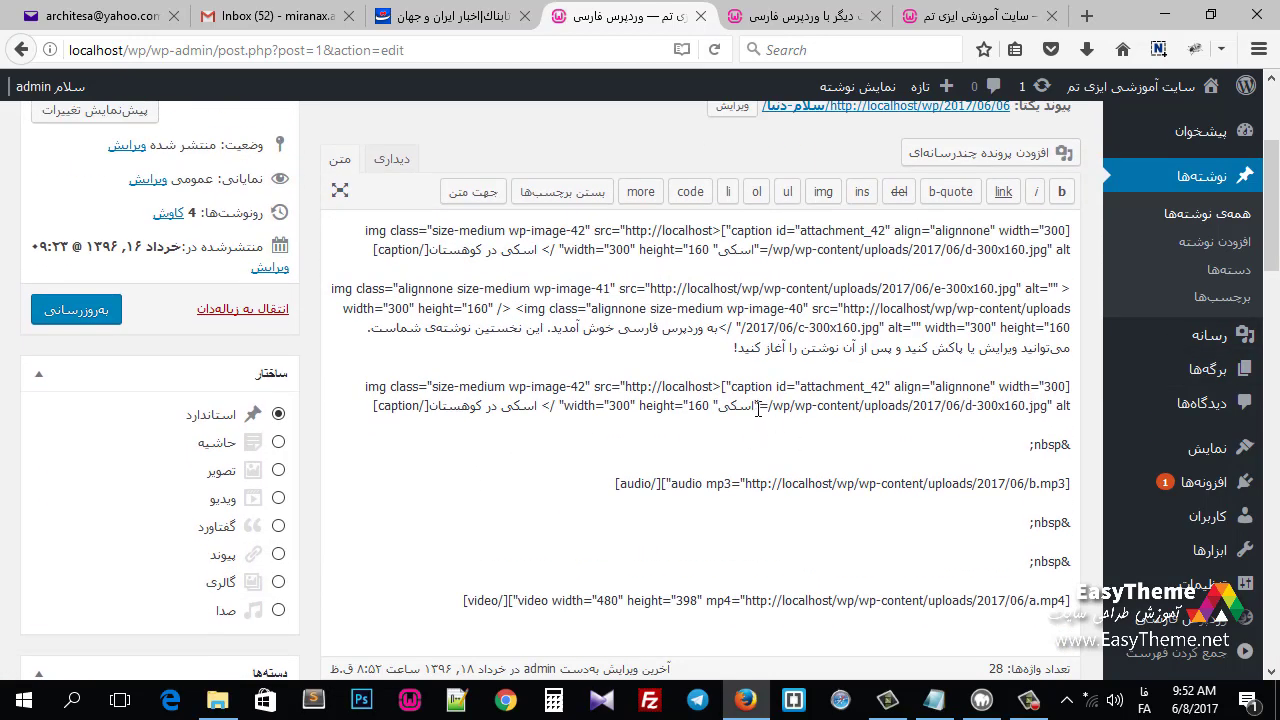
scroll(876, 427, up, 2)
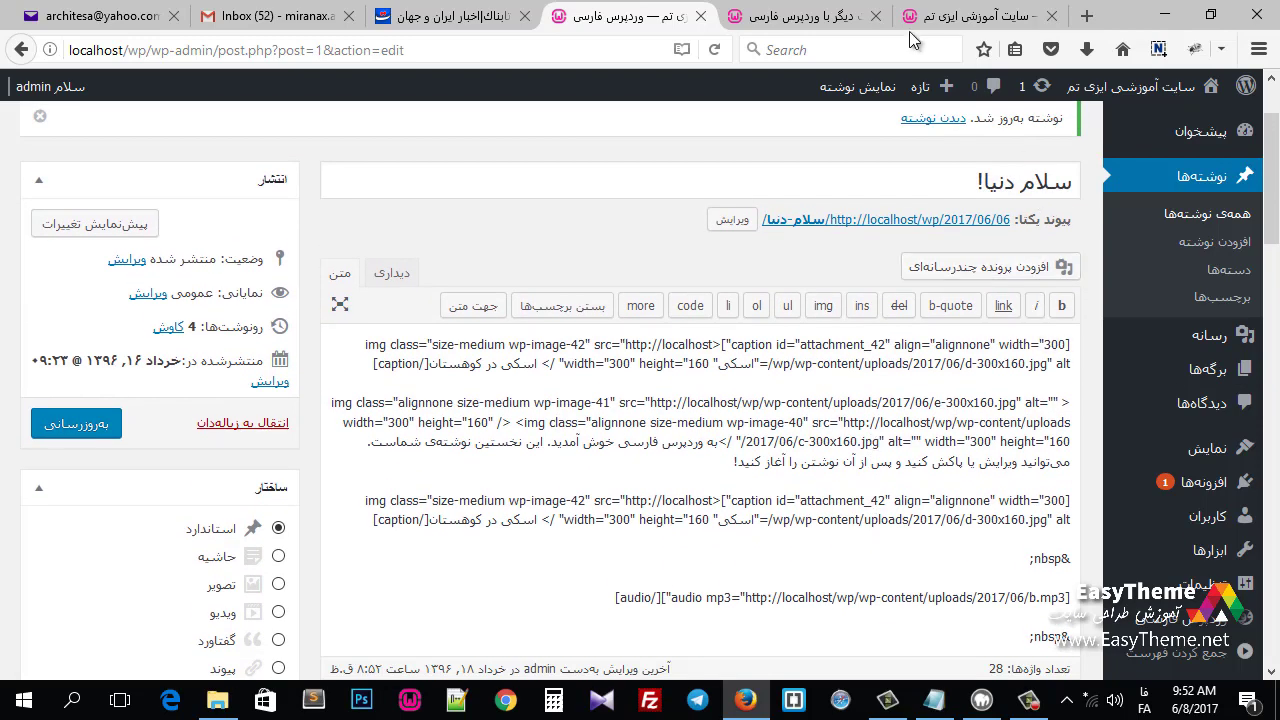
Step: Update the post and check the inserted images on the reloaded homepage
click(48, 428)
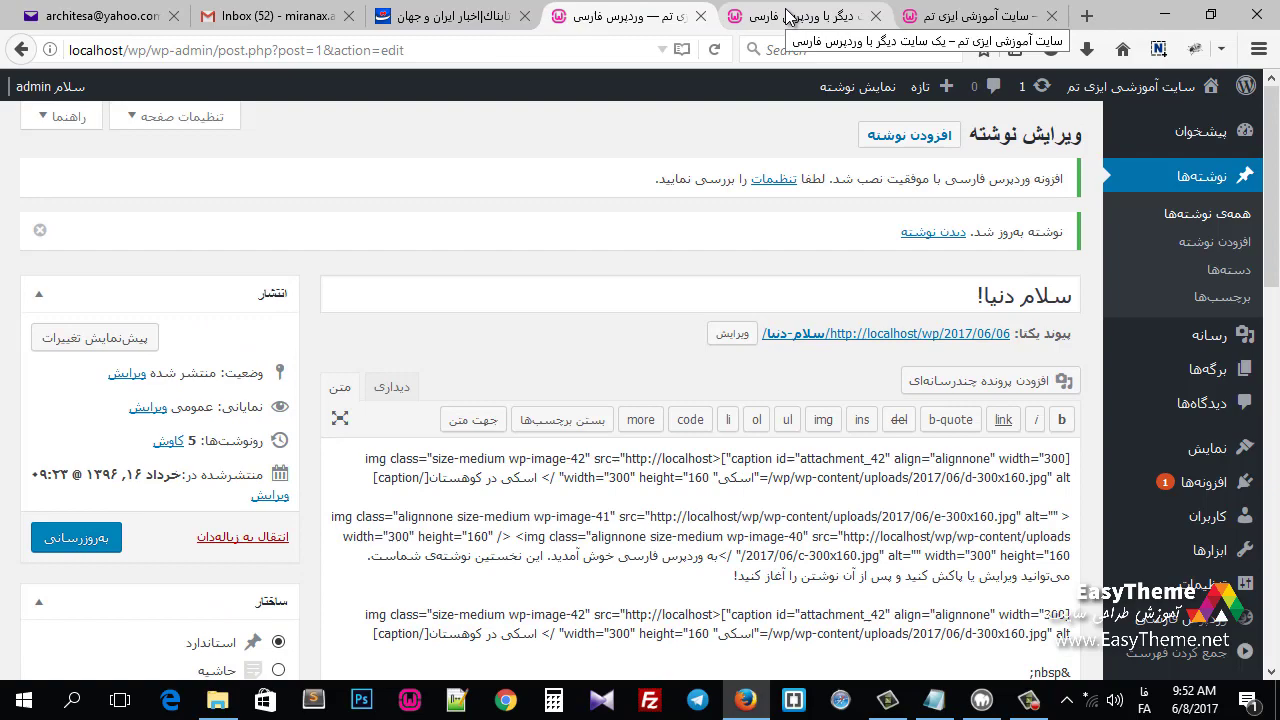
click(790, 22)
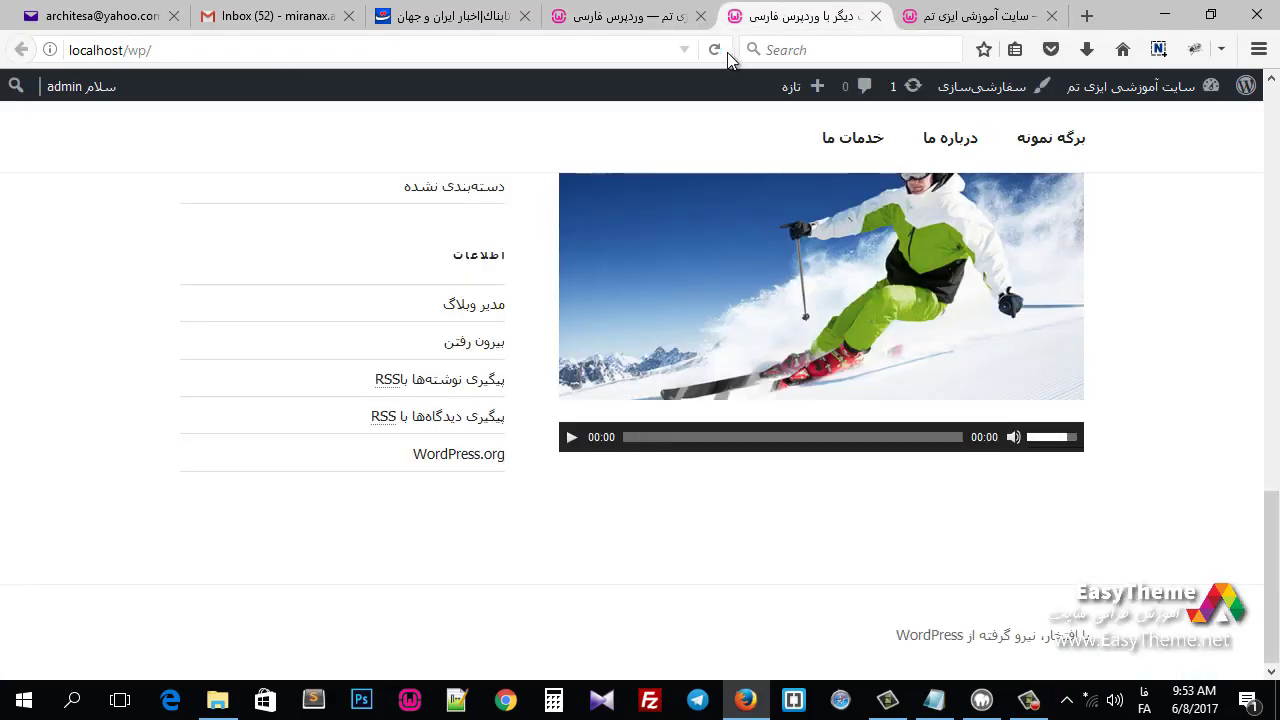
click(716, 50)
scroll(1129, 377, down, 15)
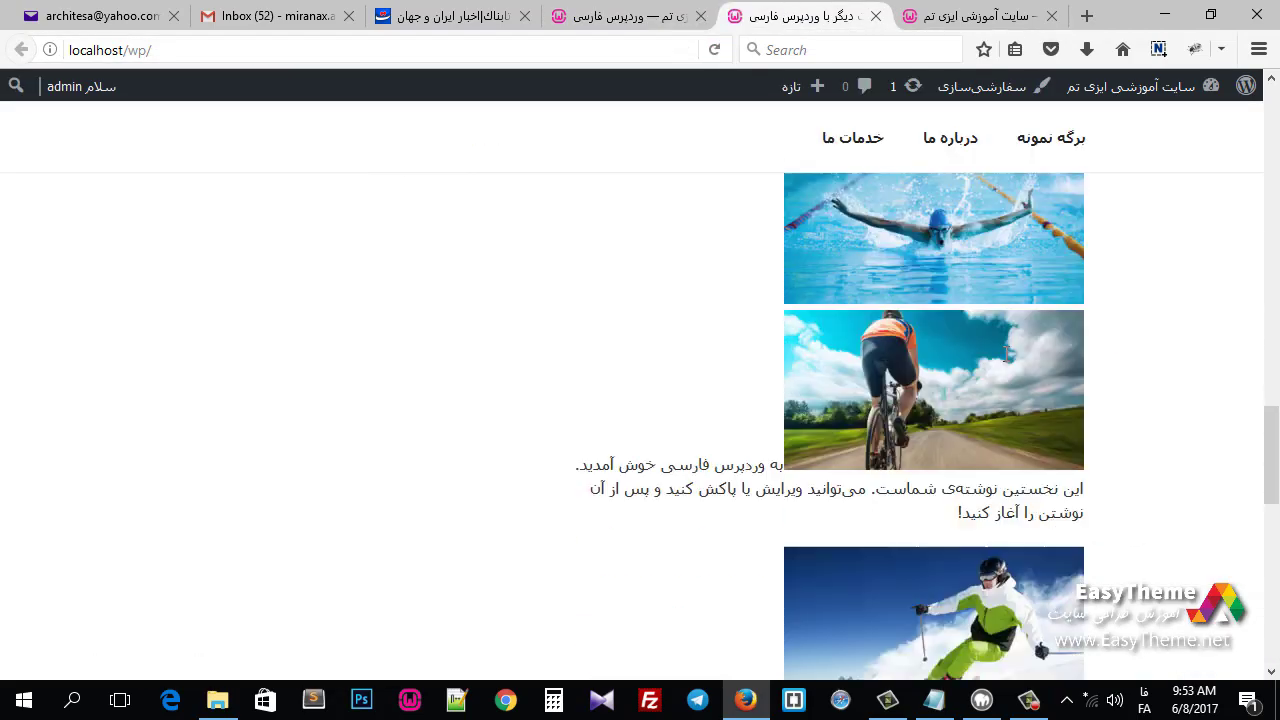
scroll(1026, 451, down, 5)
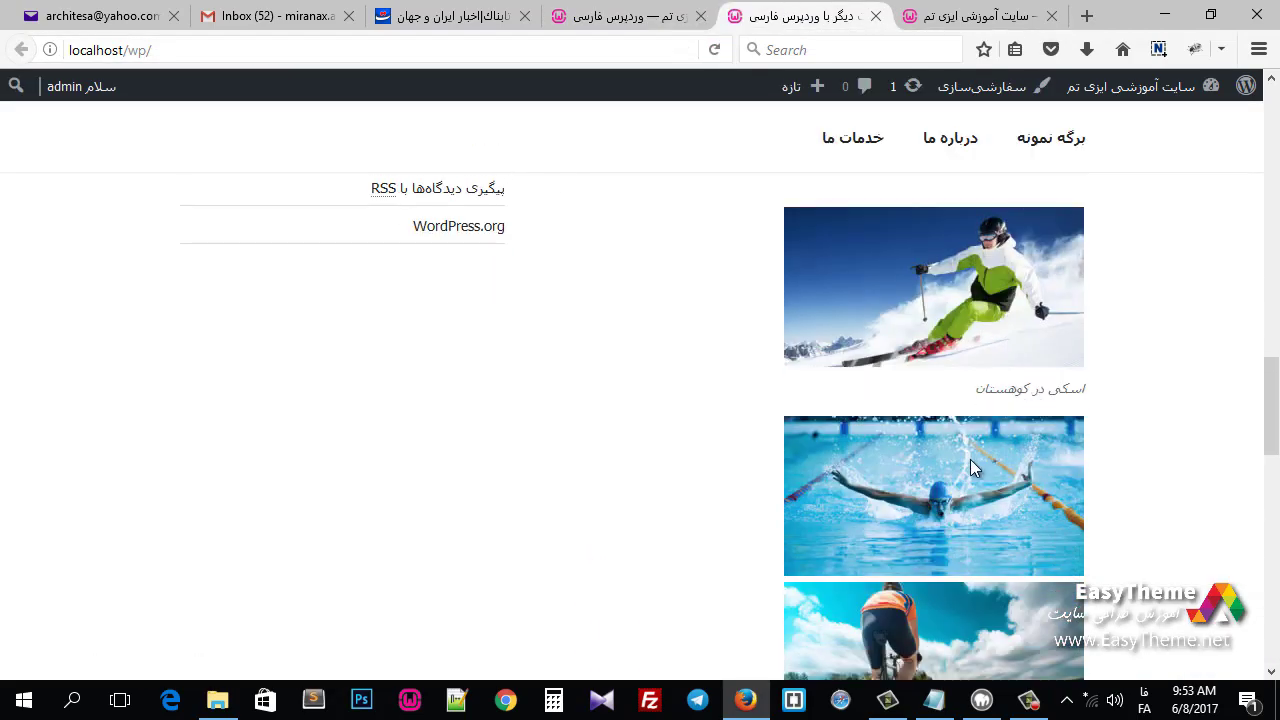
scroll(970, 459, up, 8)
scroll(968, 462, down, 8)
Step: Reload the post's own page and examine how the images, audio and video appear in it
click(634, 22)
click(975, 16)
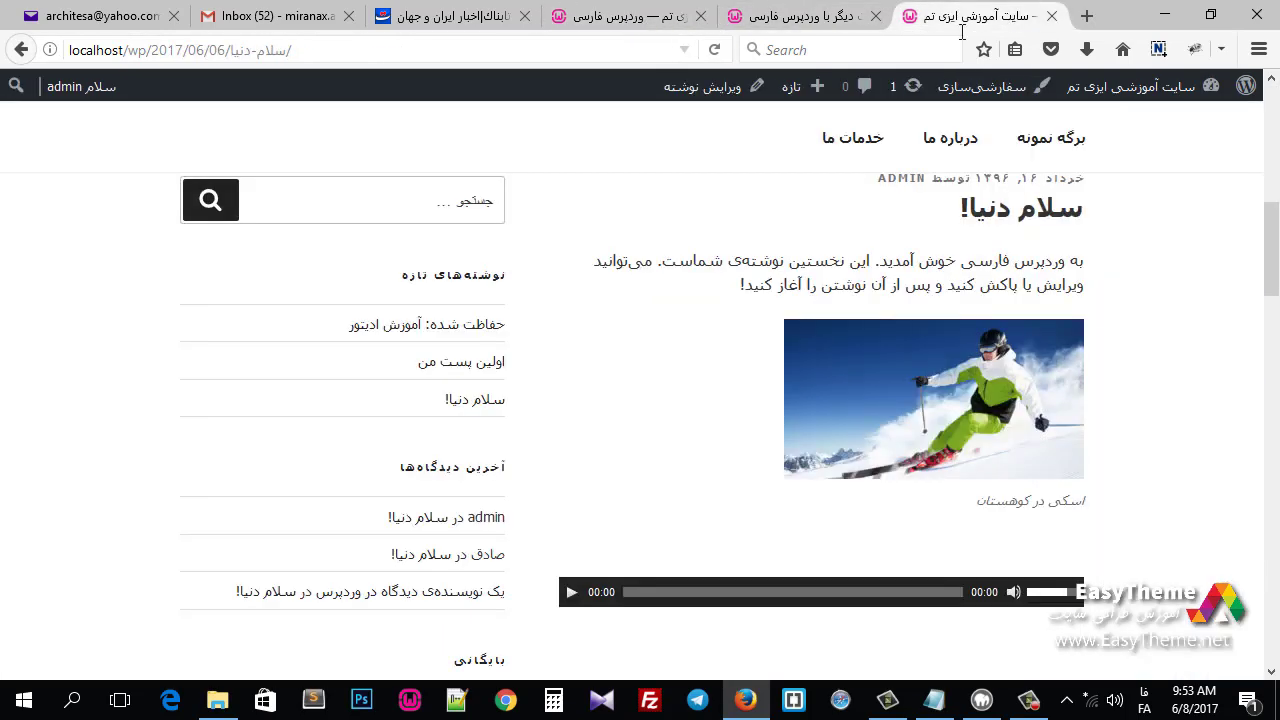
click(714, 49)
scroll(1110, 412, down, 3)
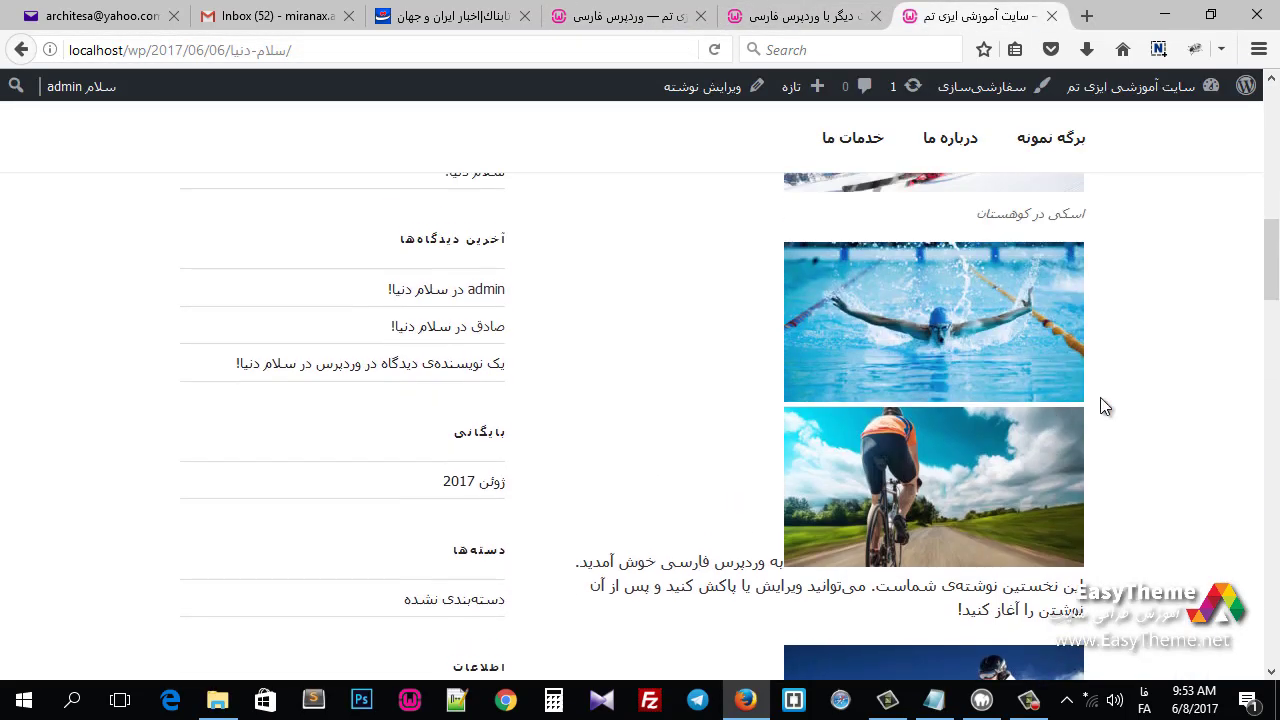
scroll(908, 324, up, 3)
scroll(887, 389, down, 11)
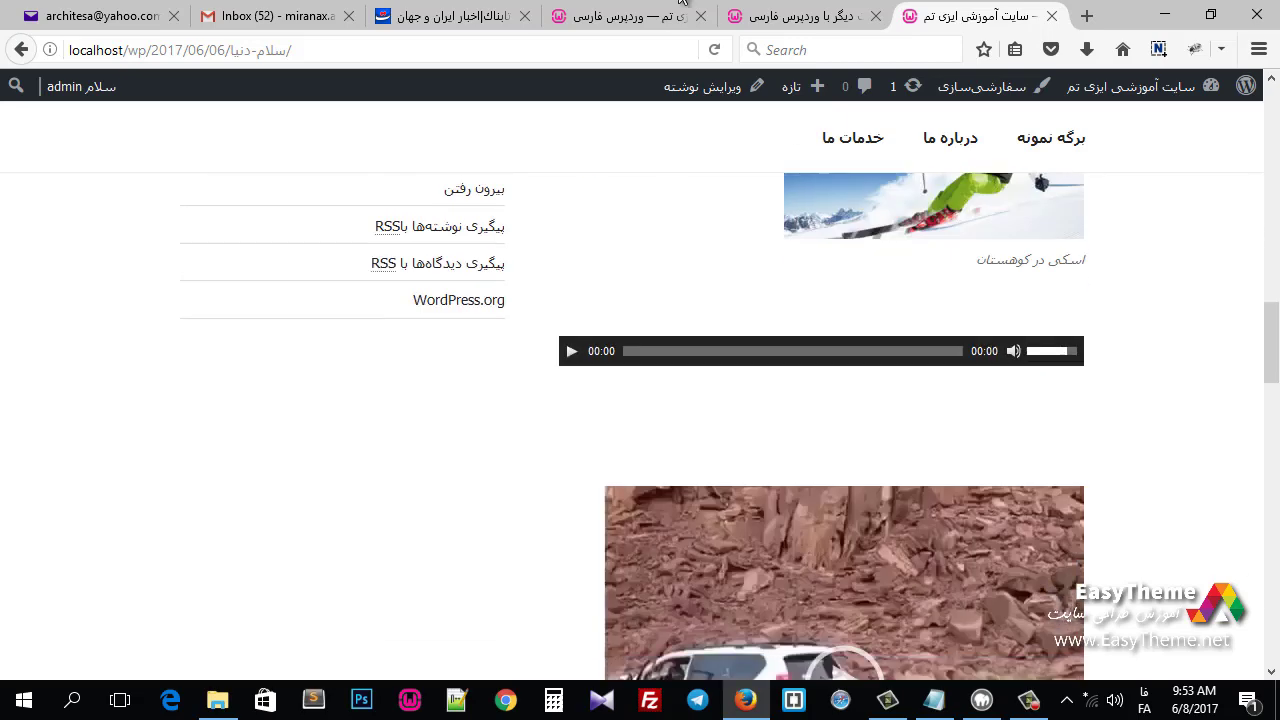
Step: Return to the post editor and switch it back to visual (دیداری) mode
click(778, 16)
click(620, 16)
scroll(330, 552, down, 3)
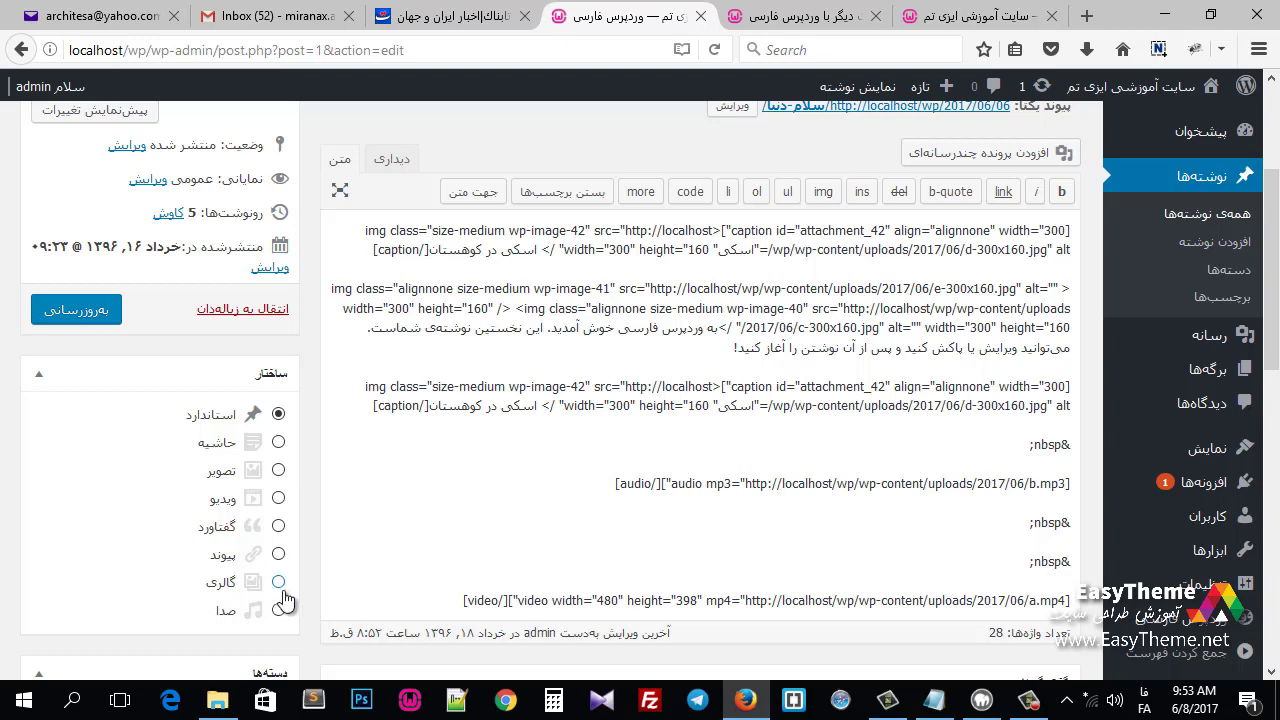
scroll(707, 476, up, 3)
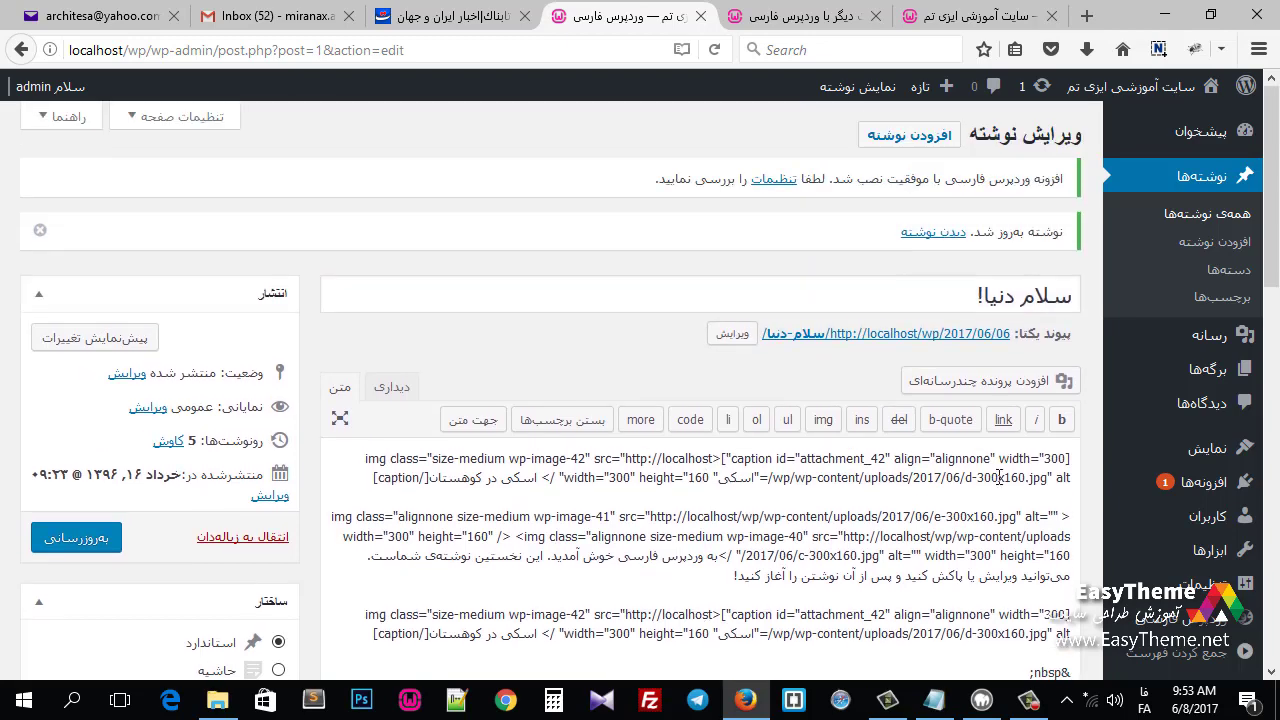
click(383, 390)
scroll(865, 449, down, 2)
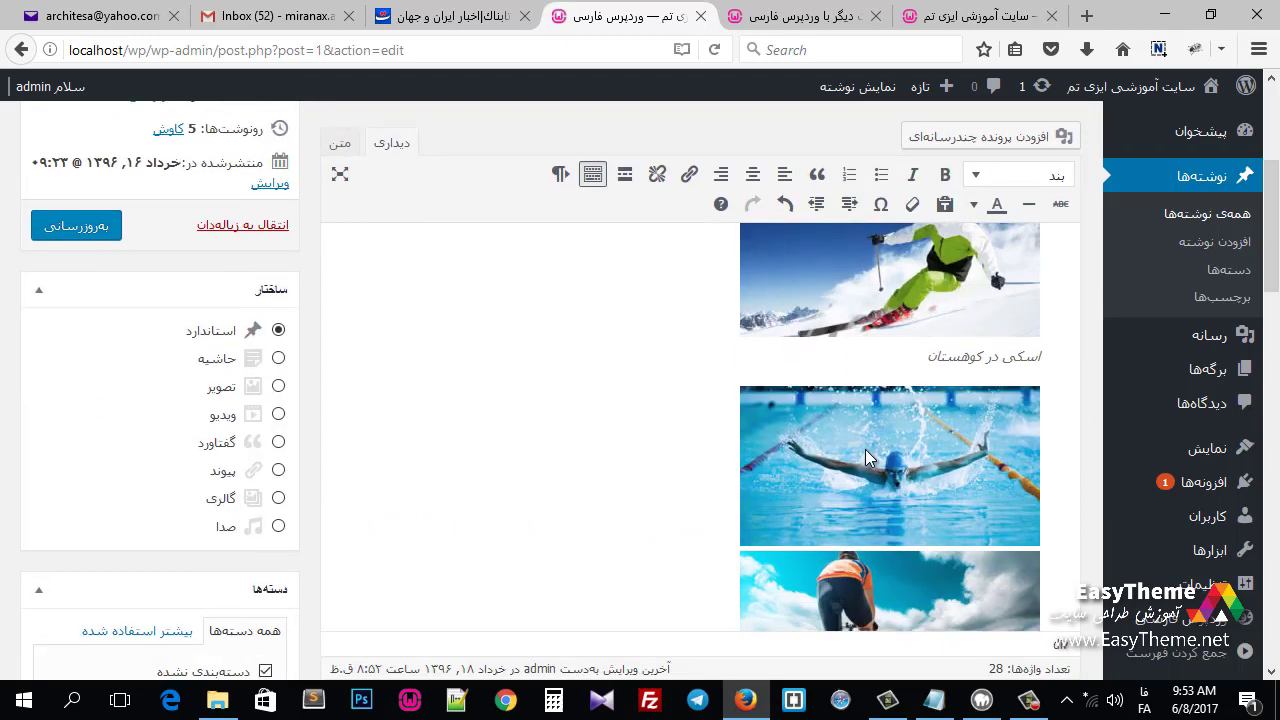
Step: Try centre and left alignment on the swimming image, then align it right (راست‌چین)
click(868, 451)
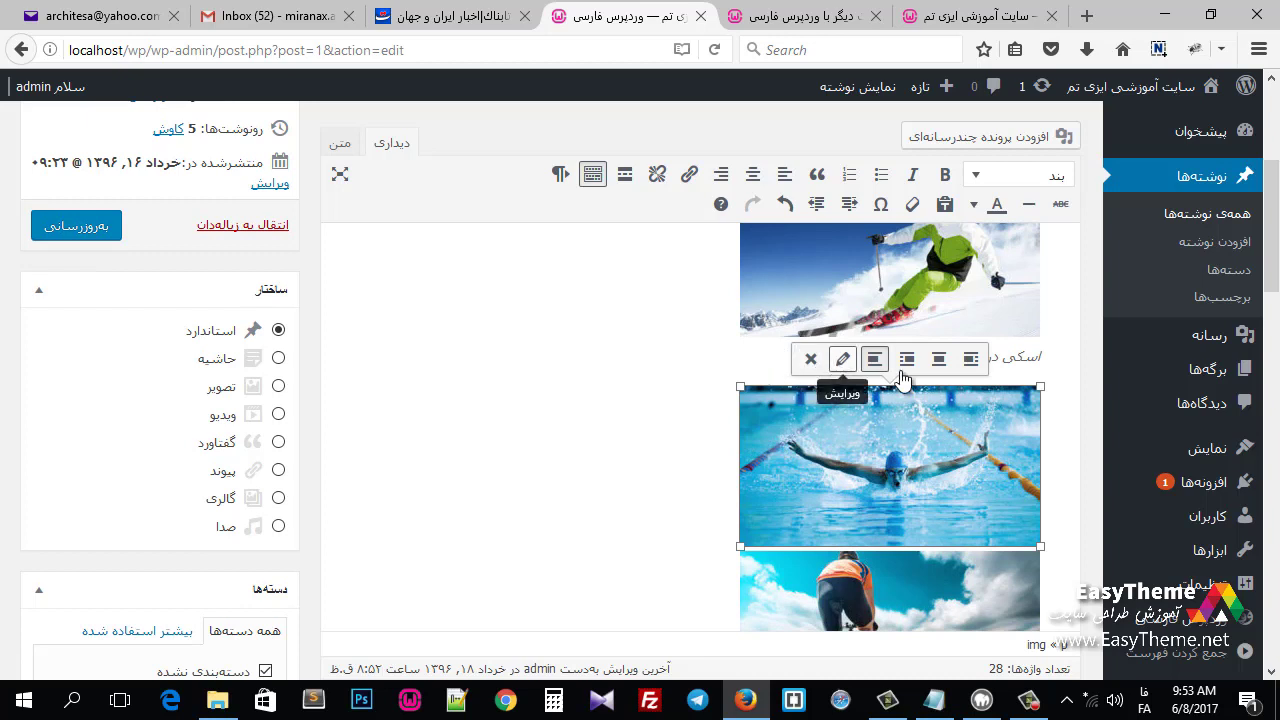
click(939, 360)
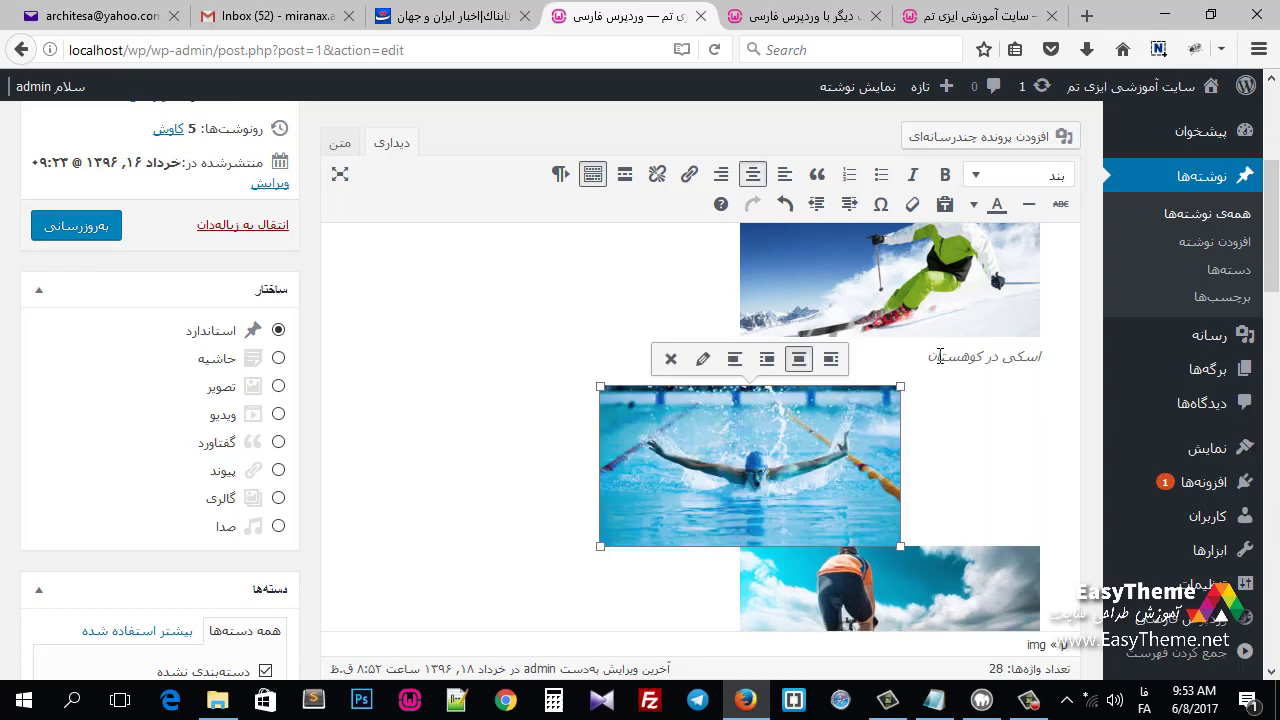
click(831, 360)
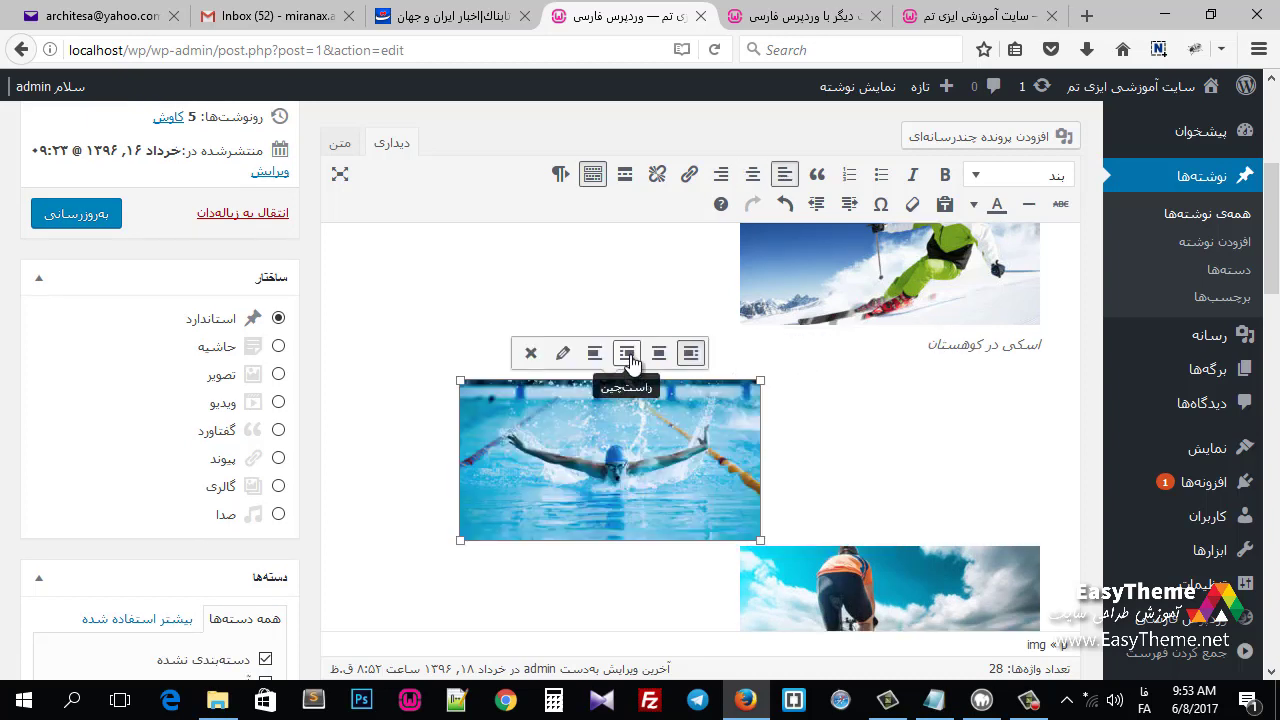
click(626, 353)
click(699, 442)
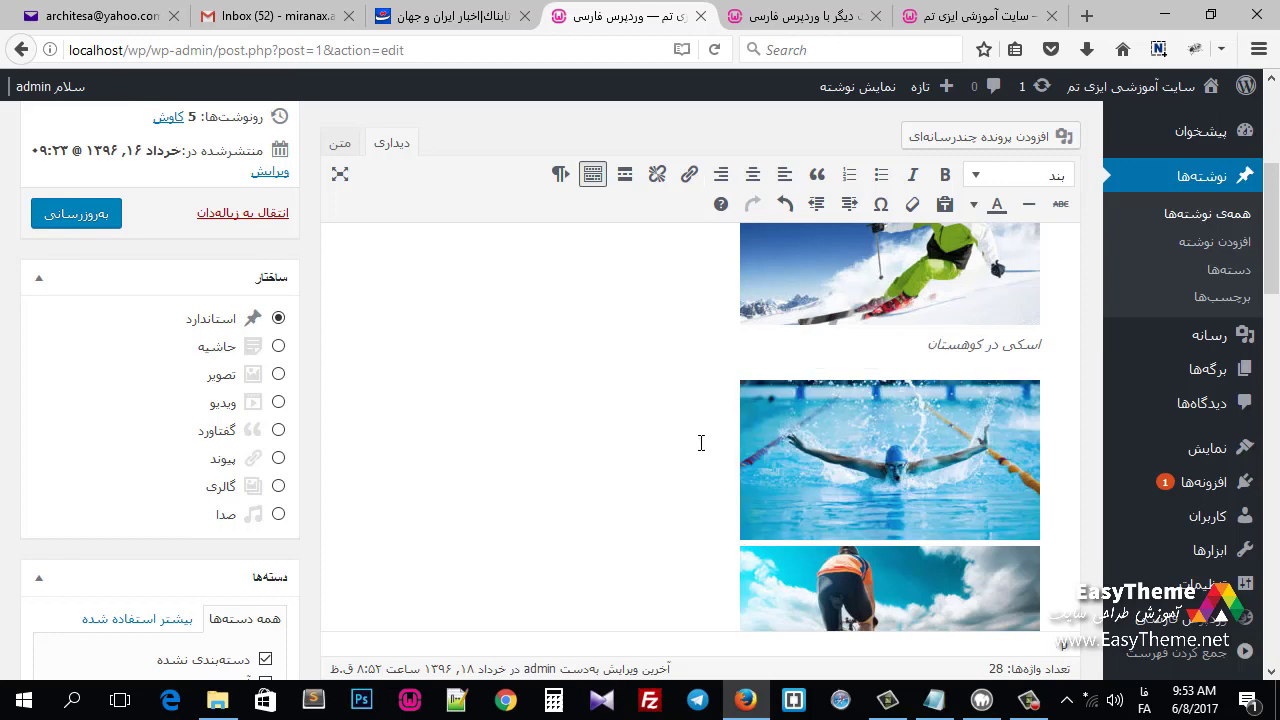
Step: Try resizing the swimming image from its corner and delete it from the post
scroll(701, 443, down, 2)
scroll(807, 495, up, 6)
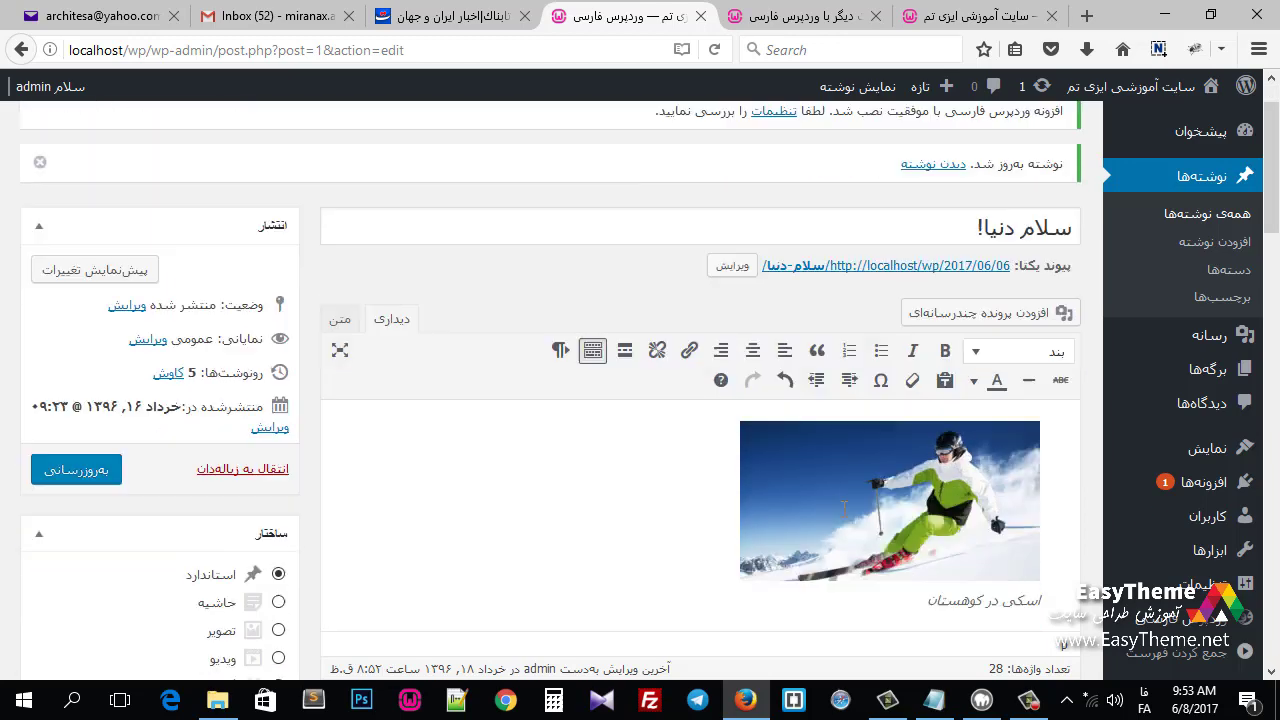
scroll(839, 393, down, 6)
click(839, 393)
drag(740, 408, 603, 463)
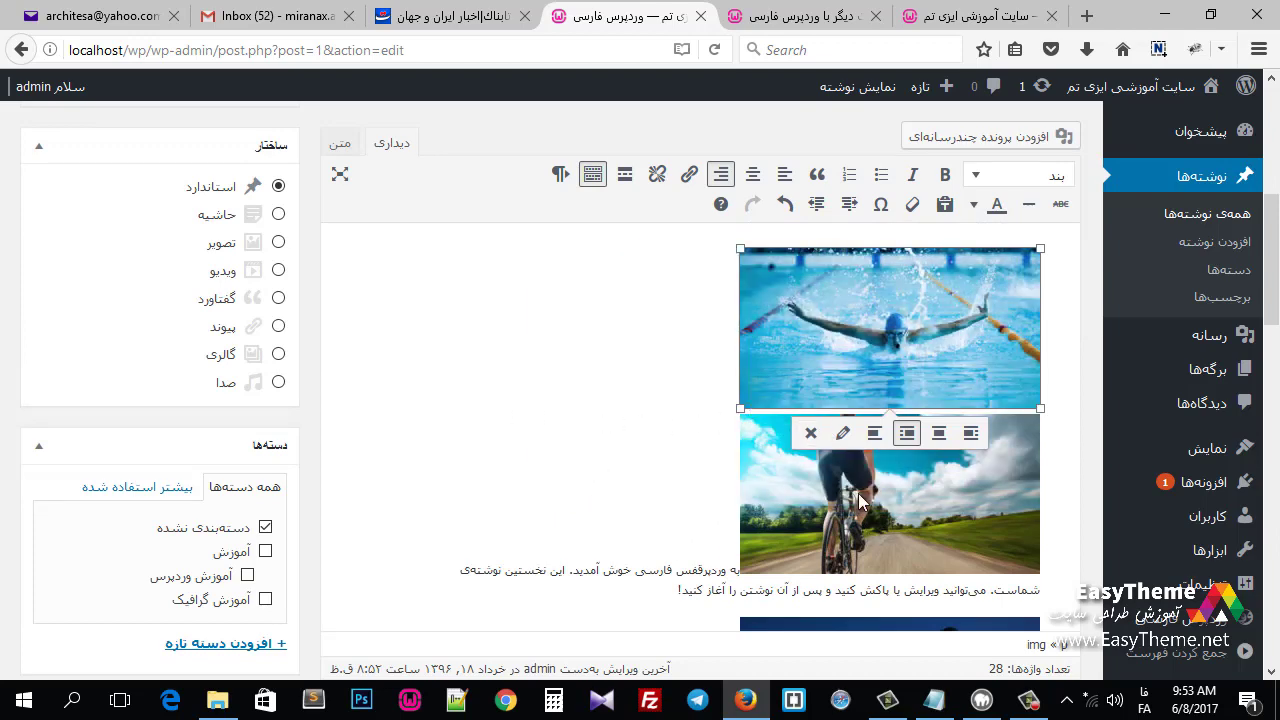
click(811, 433)
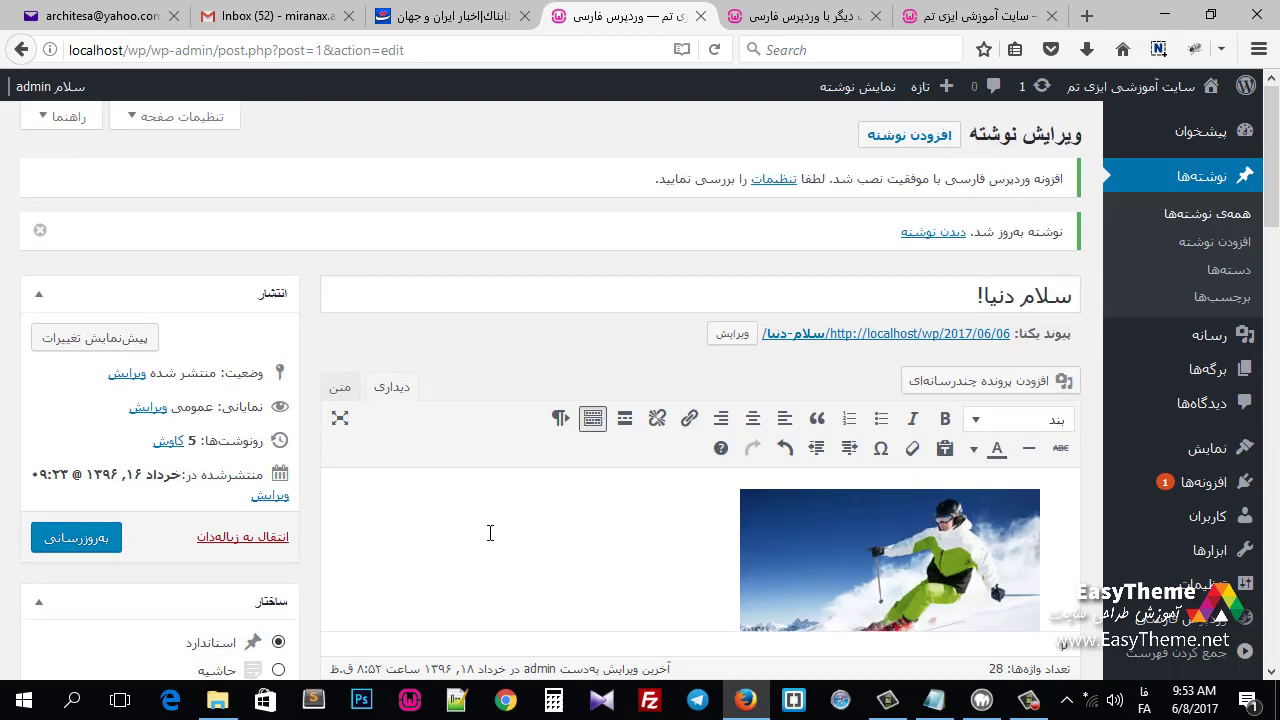
Step: Upload c.jpg from the desktop straight into the post editor and insert it into the post
key(super+d)
click(251, 325)
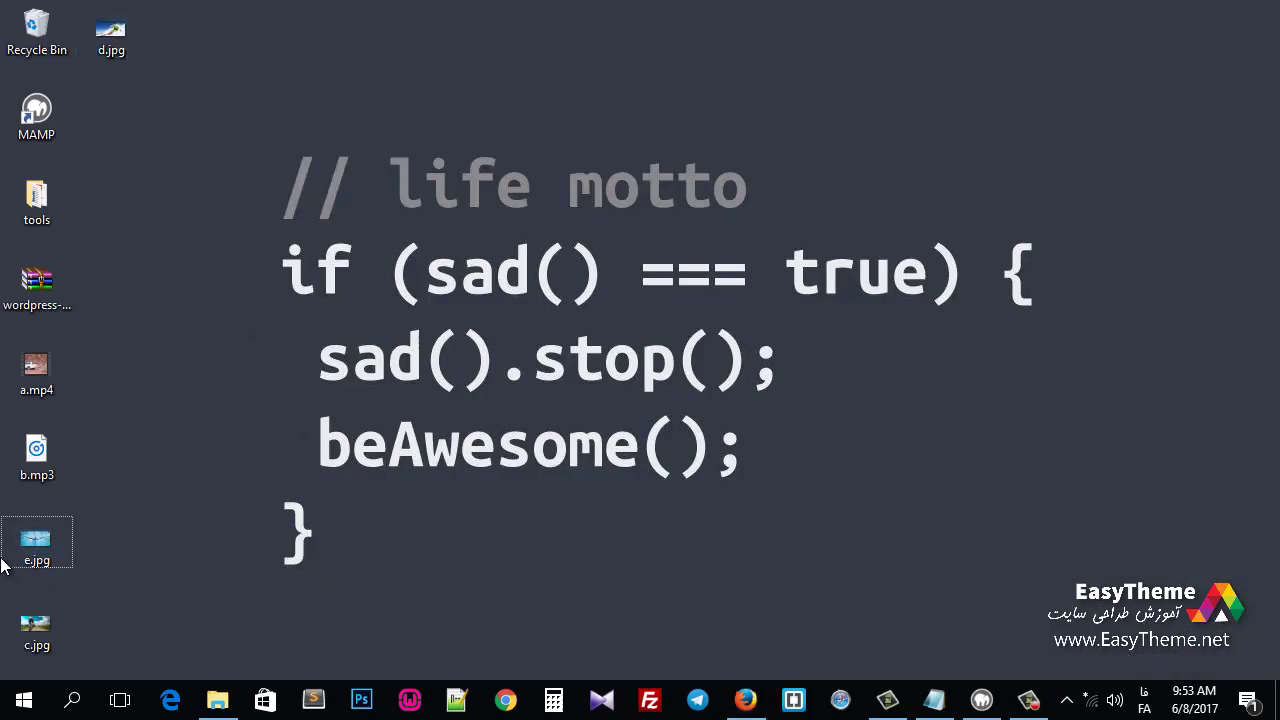
drag(36, 625, 650, 511)
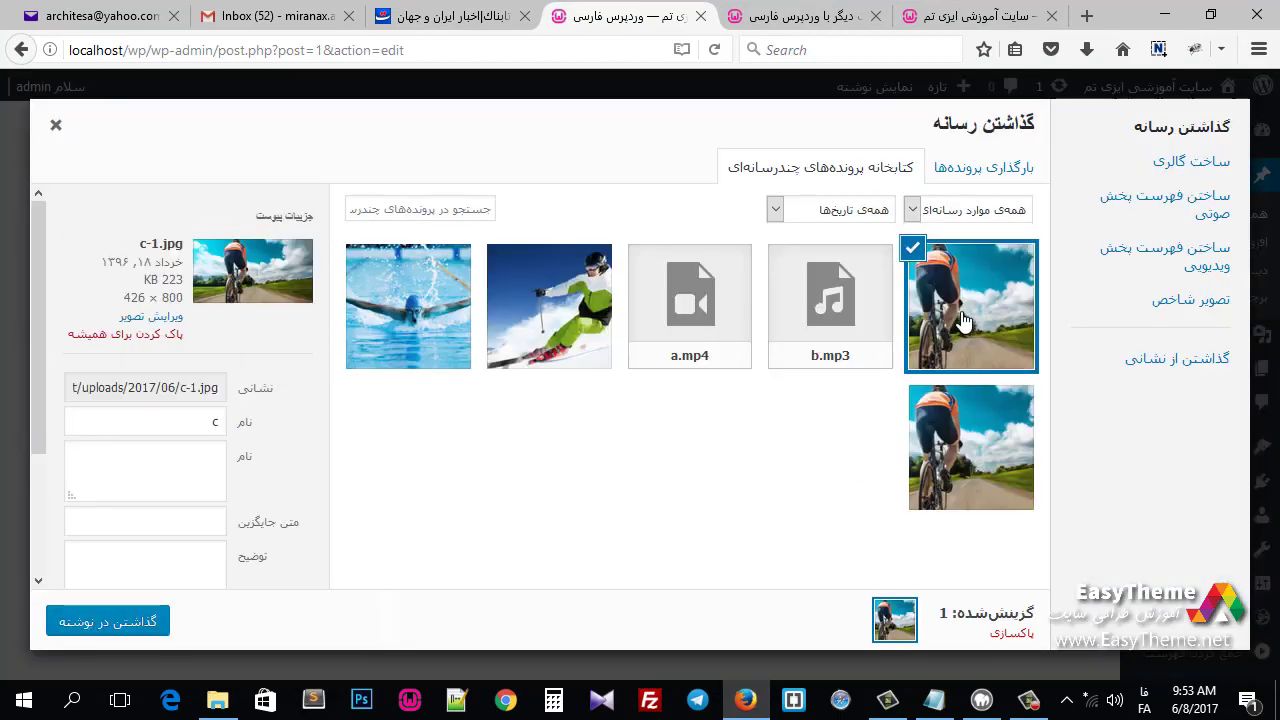
click(124, 621)
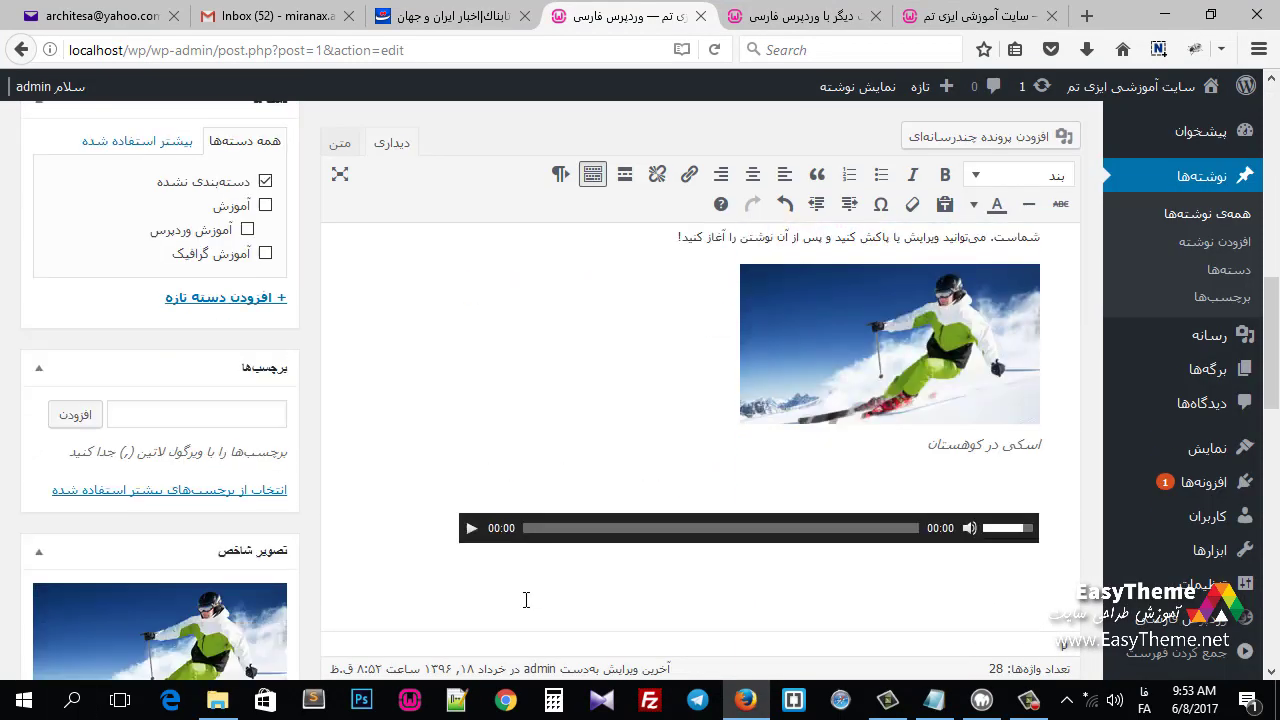
scroll(523, 599, up, 4)
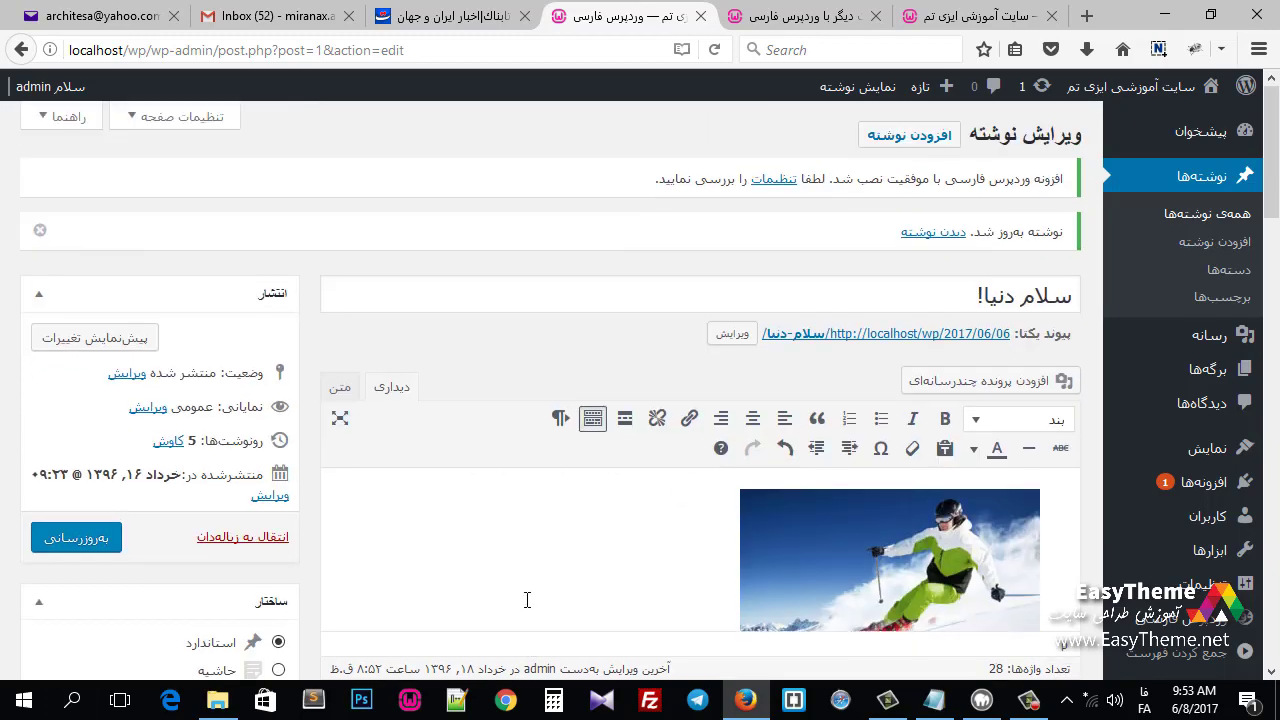
Step: Delete the two cycling images and the captioned skiing image from the post
click(809, 578)
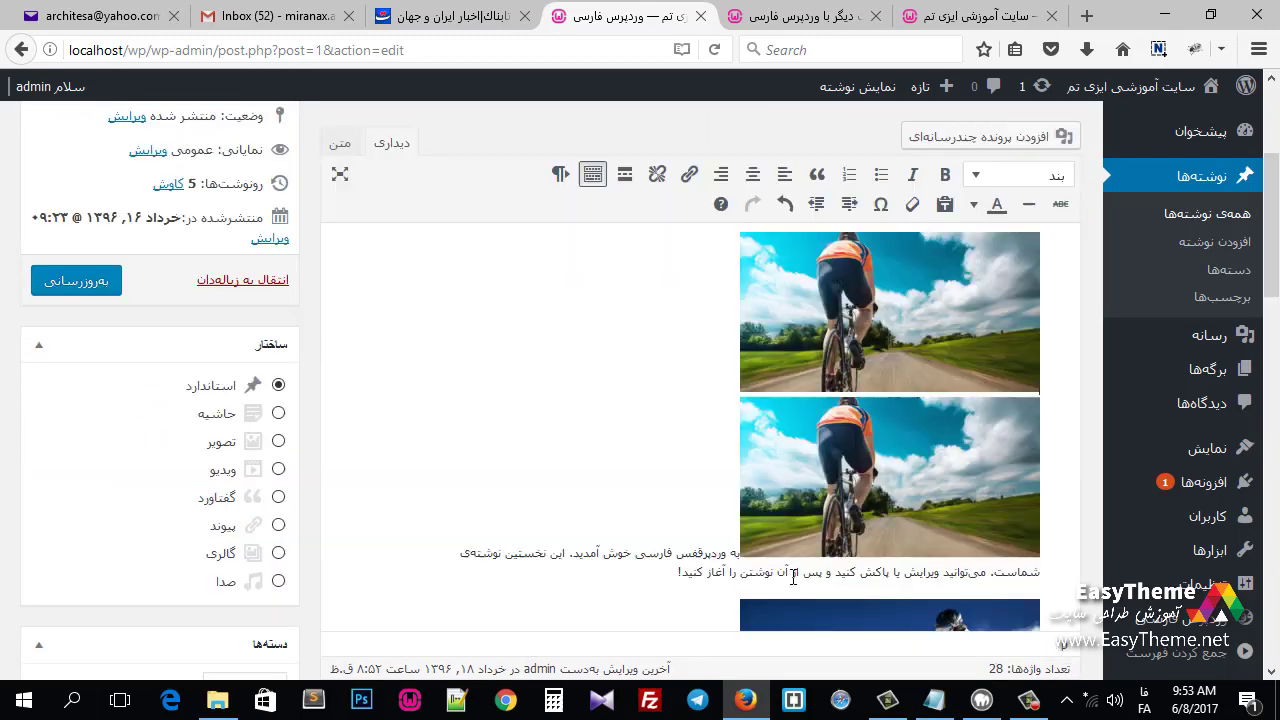
click(809, 539)
key(Delete)
key(Delete)
key(Delete)
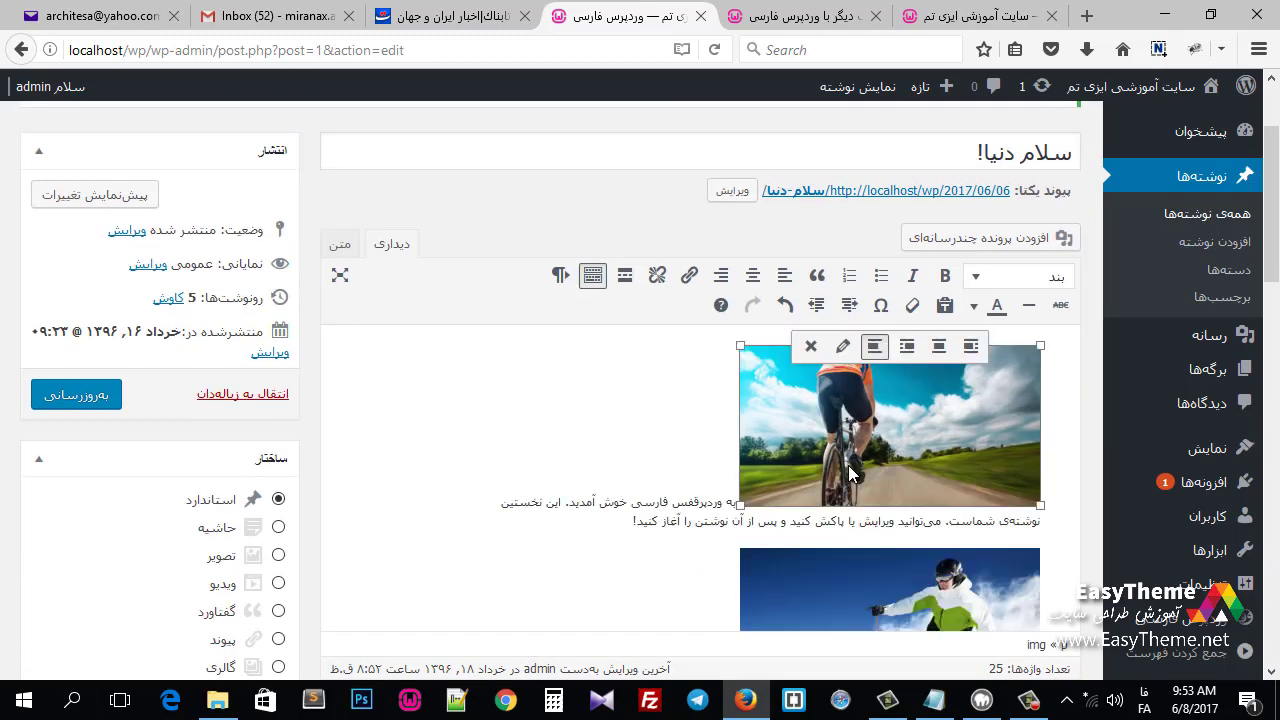
Step: Delete the audio player and the video from the post, leaving only its text
click(686, 466)
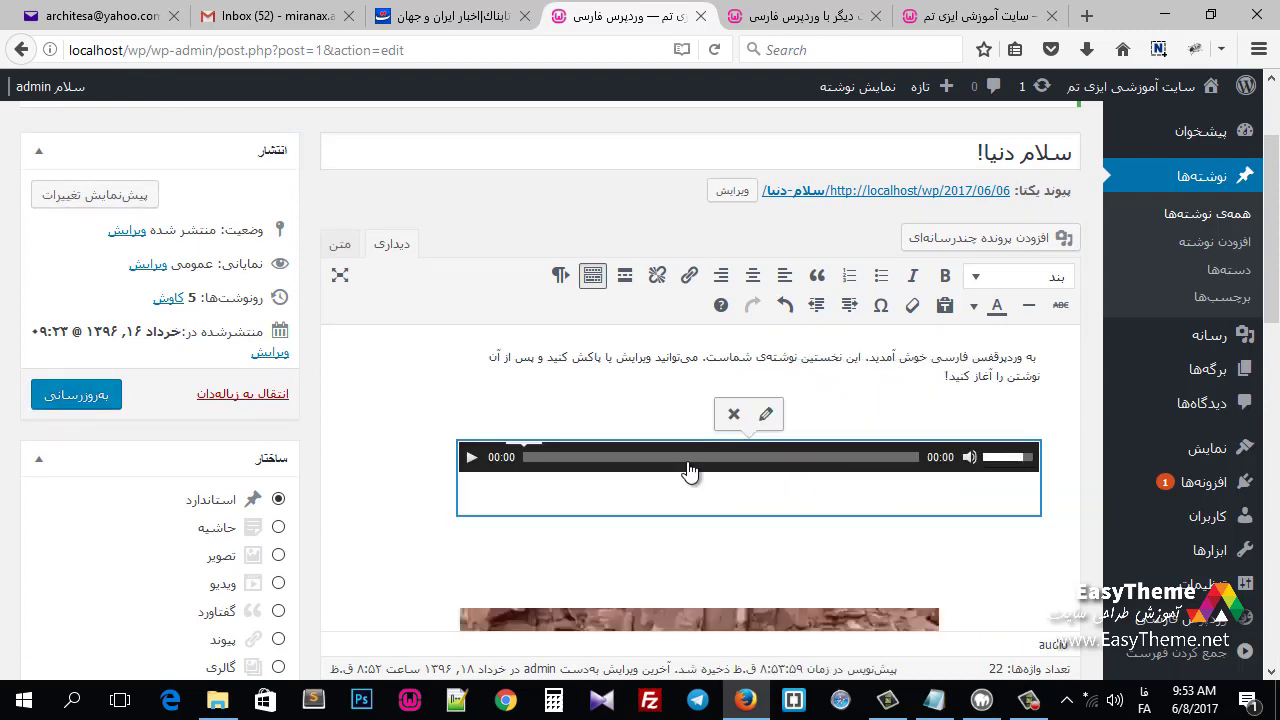
key(Delete)
click(675, 587)
key(Delete)
scroll(600, 560, up, 2)
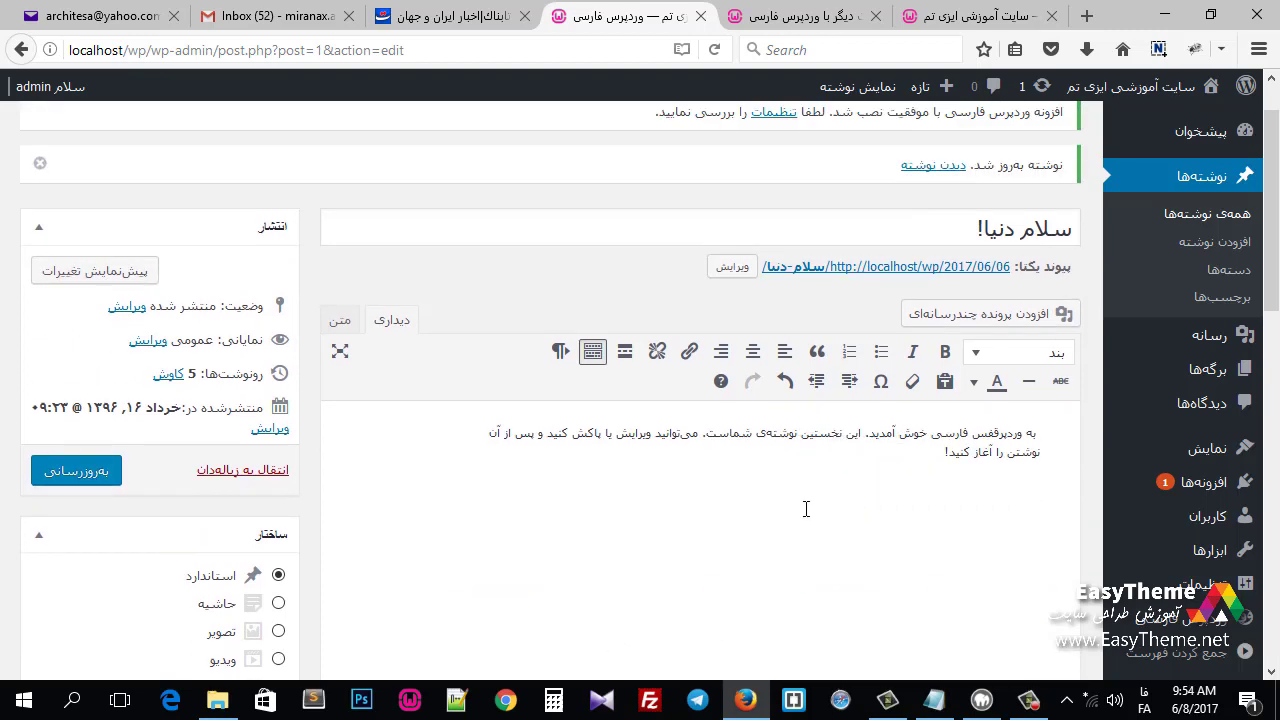
Step: Create a new gallery (ساخت گالری) from the cycling, skiing and swimming images in the media library
click(990, 358)
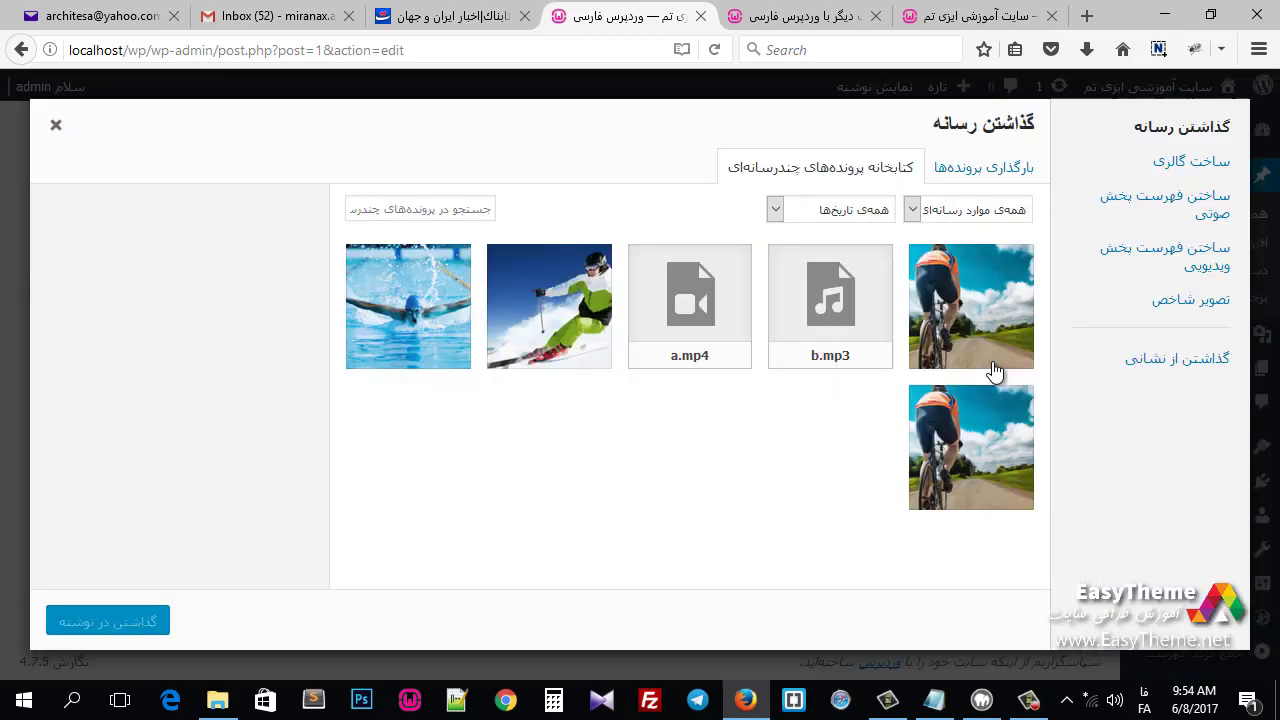
click(1193, 163)
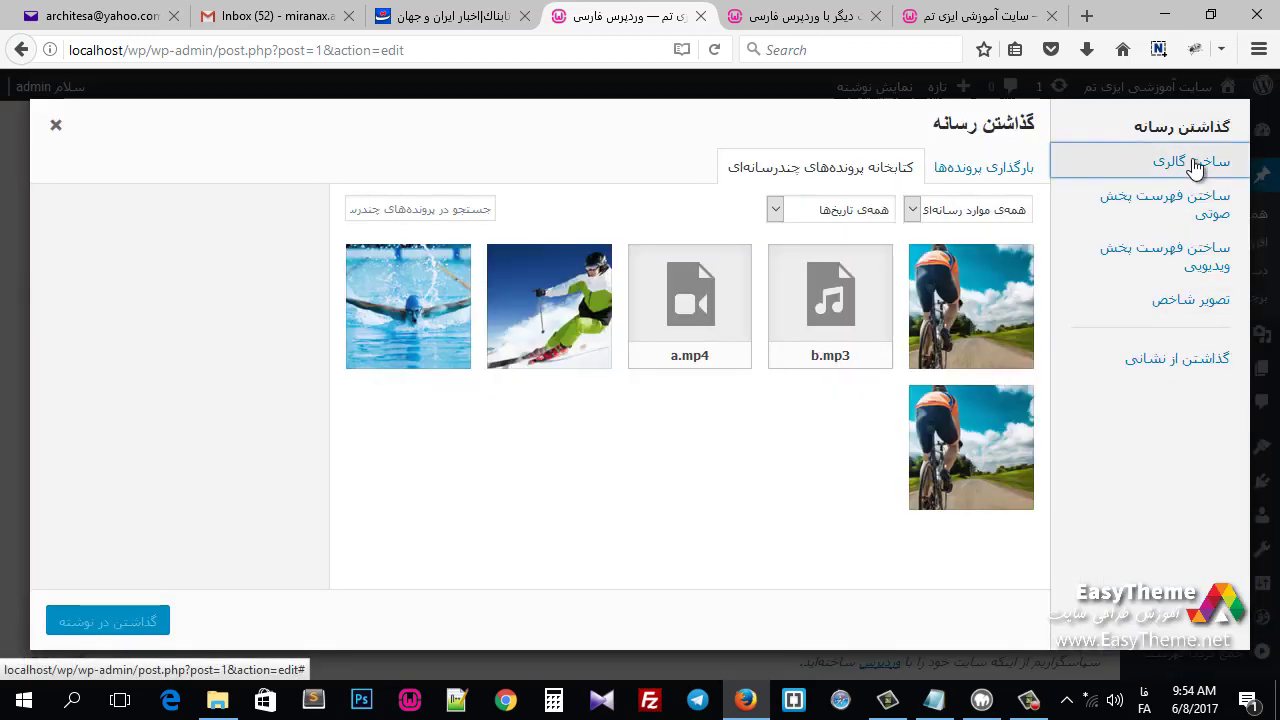
click(956, 352)
click(830, 320)
click(690, 320)
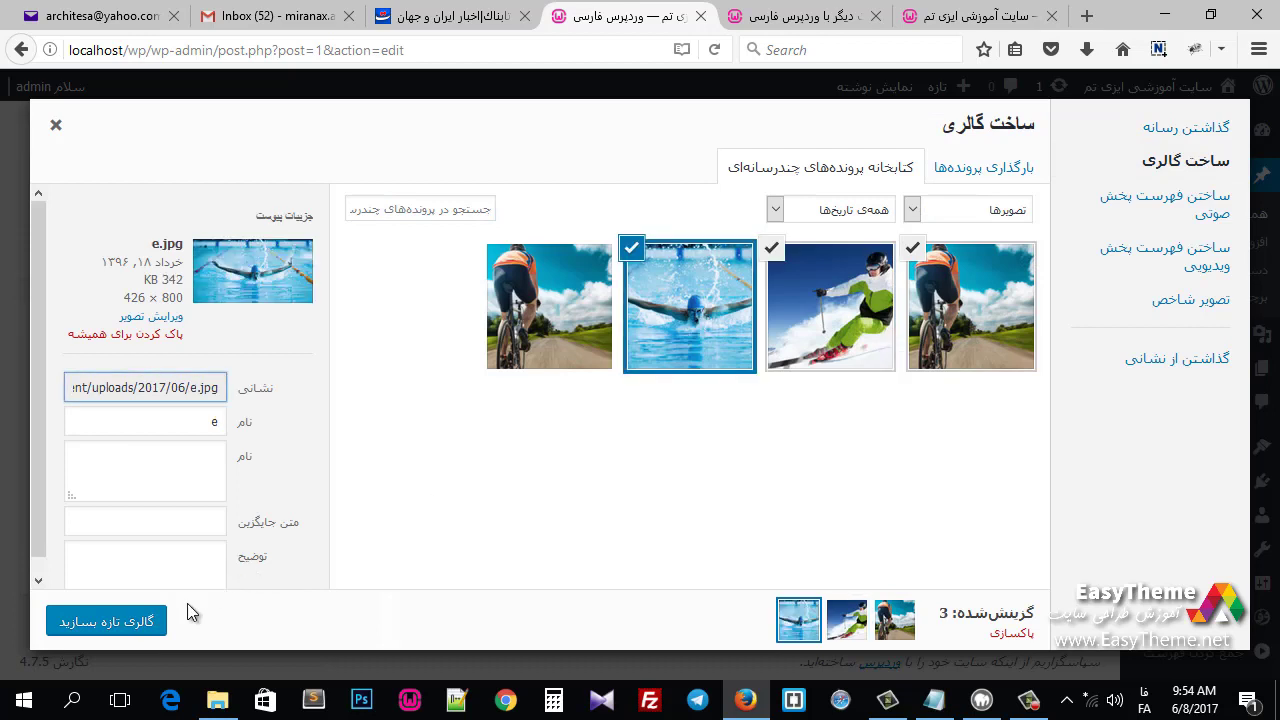
click(100, 622)
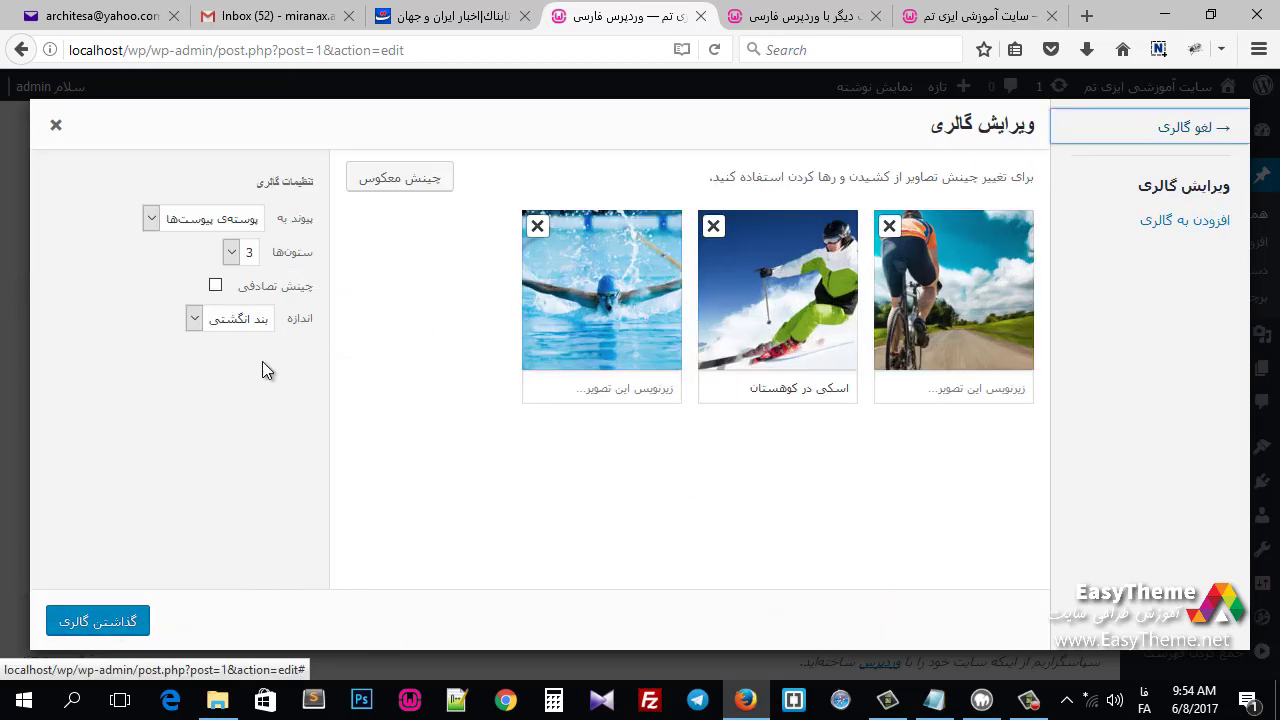
Step: Set the gallery's image size to medium (میانه) and insert the gallery into the post
click(221, 229)
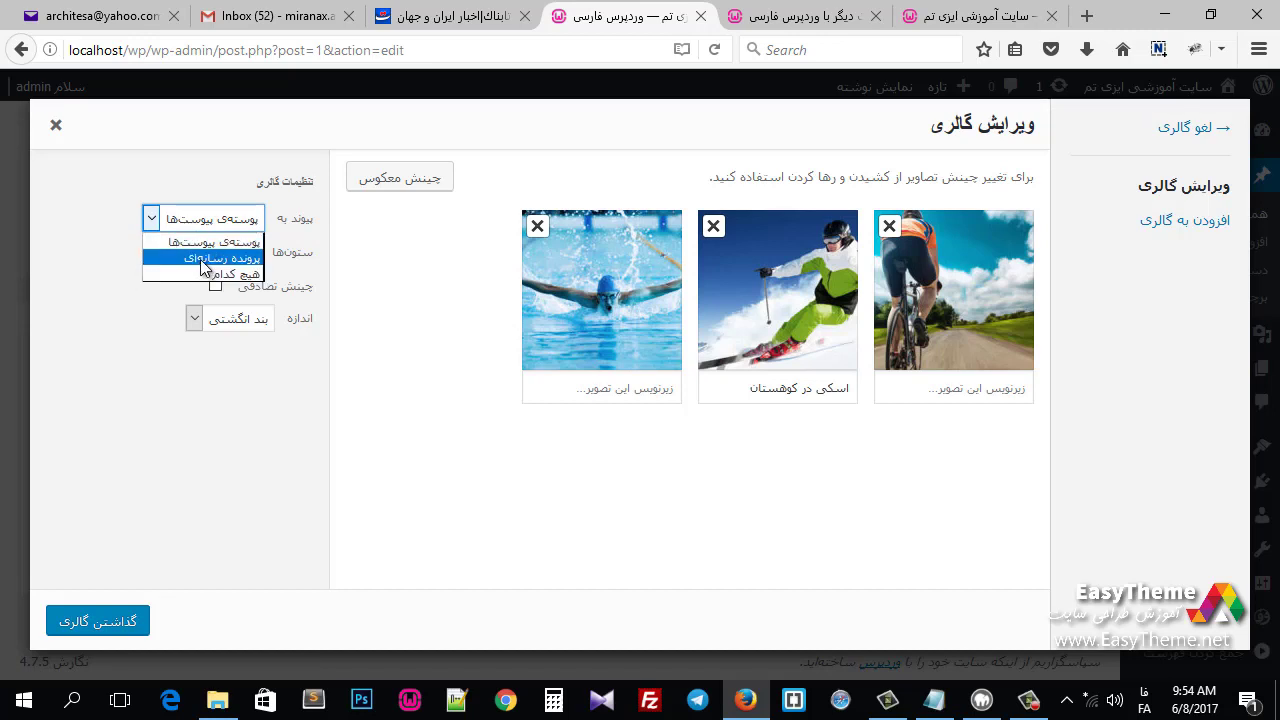
click(122, 358)
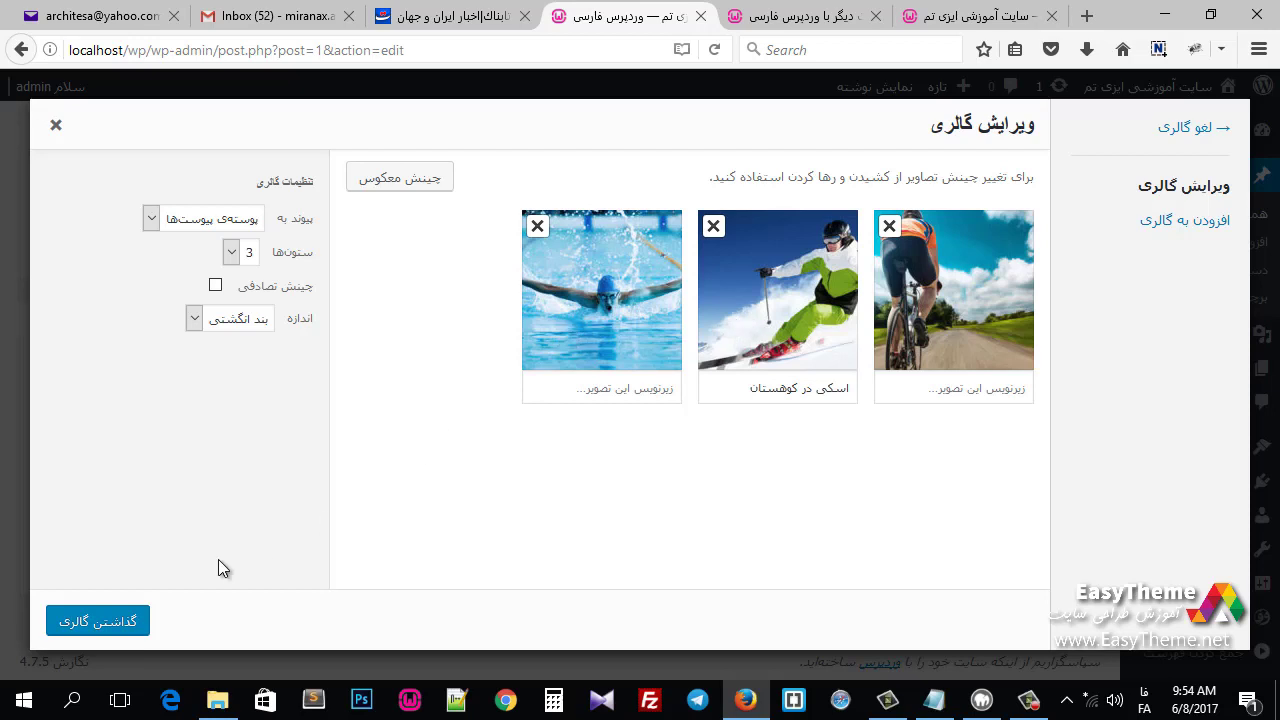
click(232, 325)
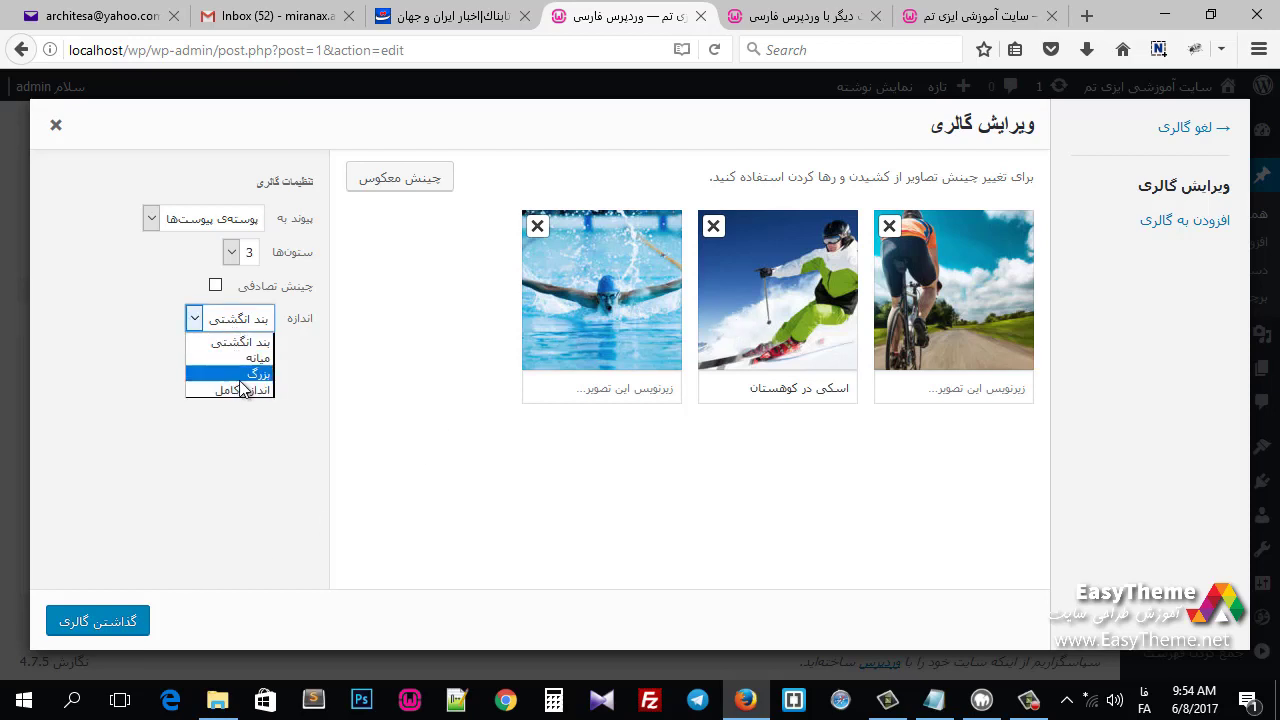
click(255, 357)
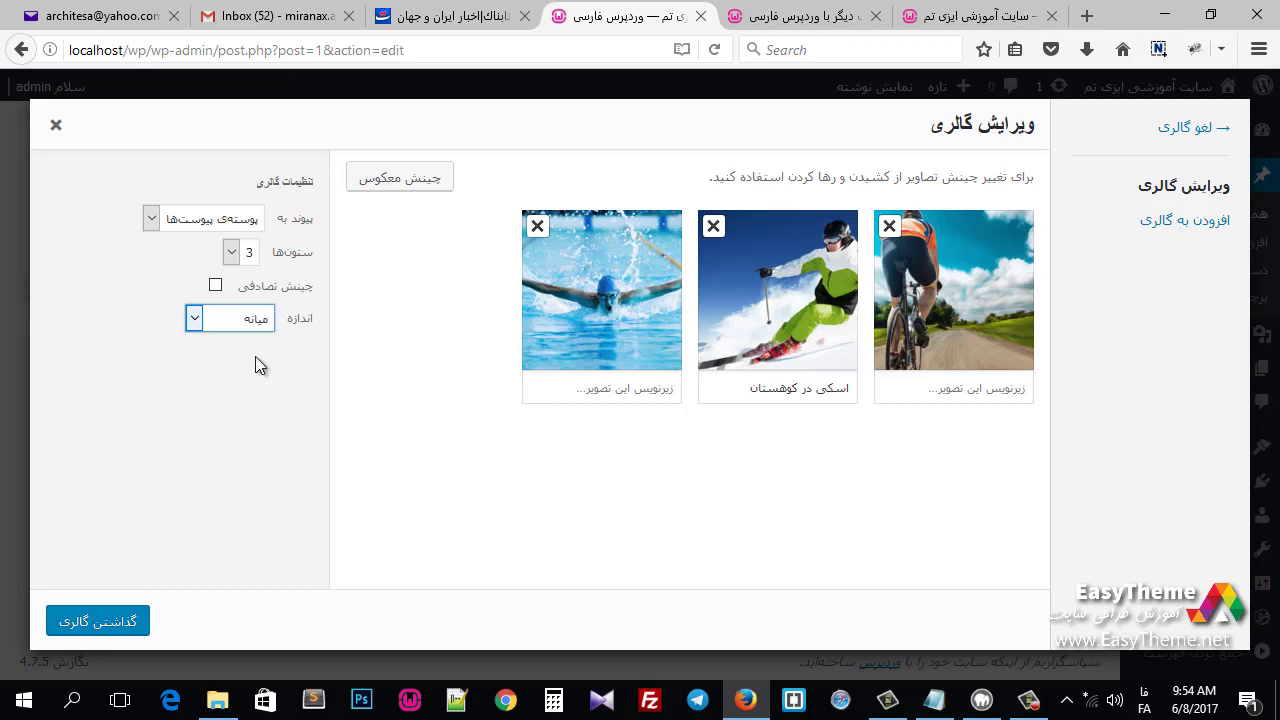
click(131, 632)
scroll(800, 478, down, 2)
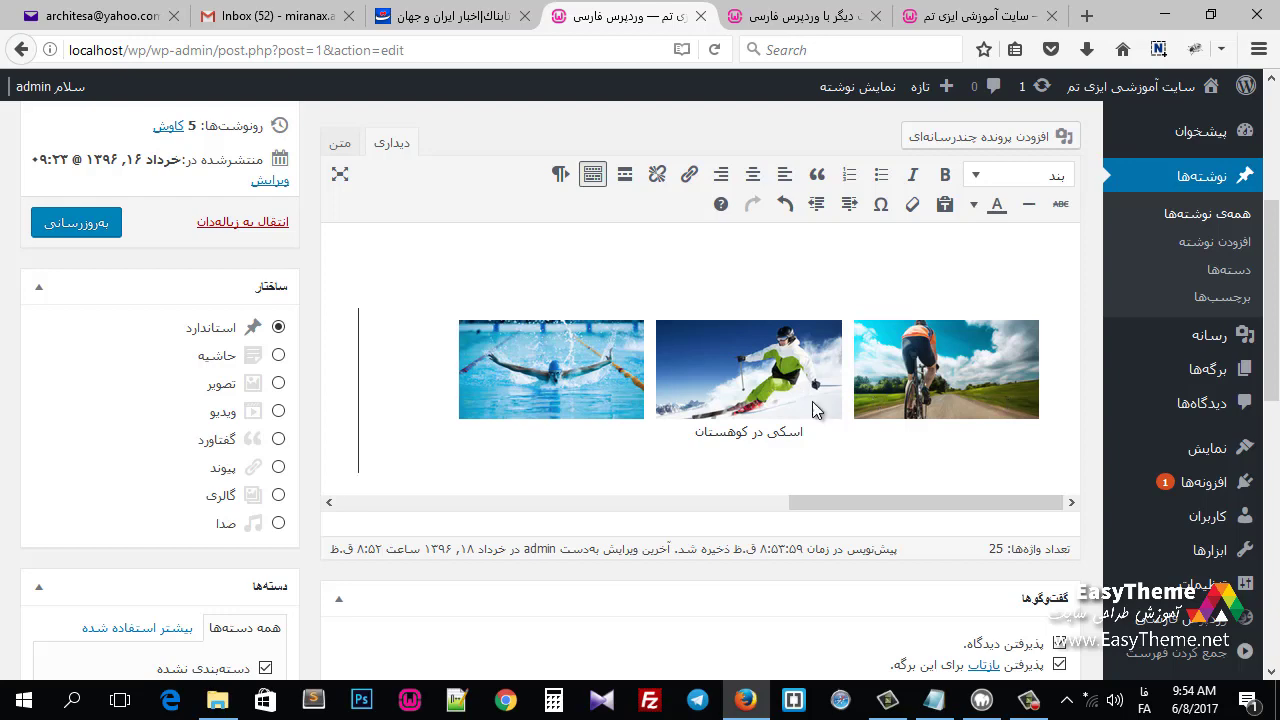
Step: Update the post and reload its page on the site to check the gallery
click(59, 223)
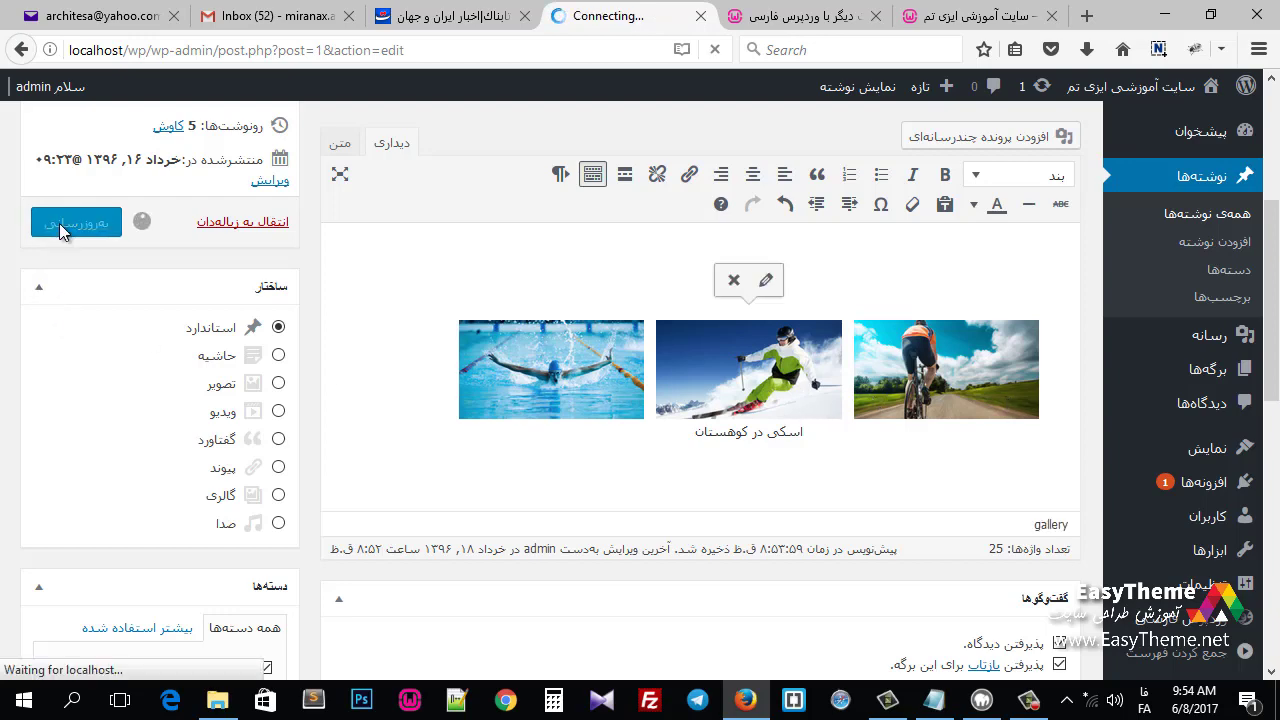
click(980, 16)
click(714, 49)
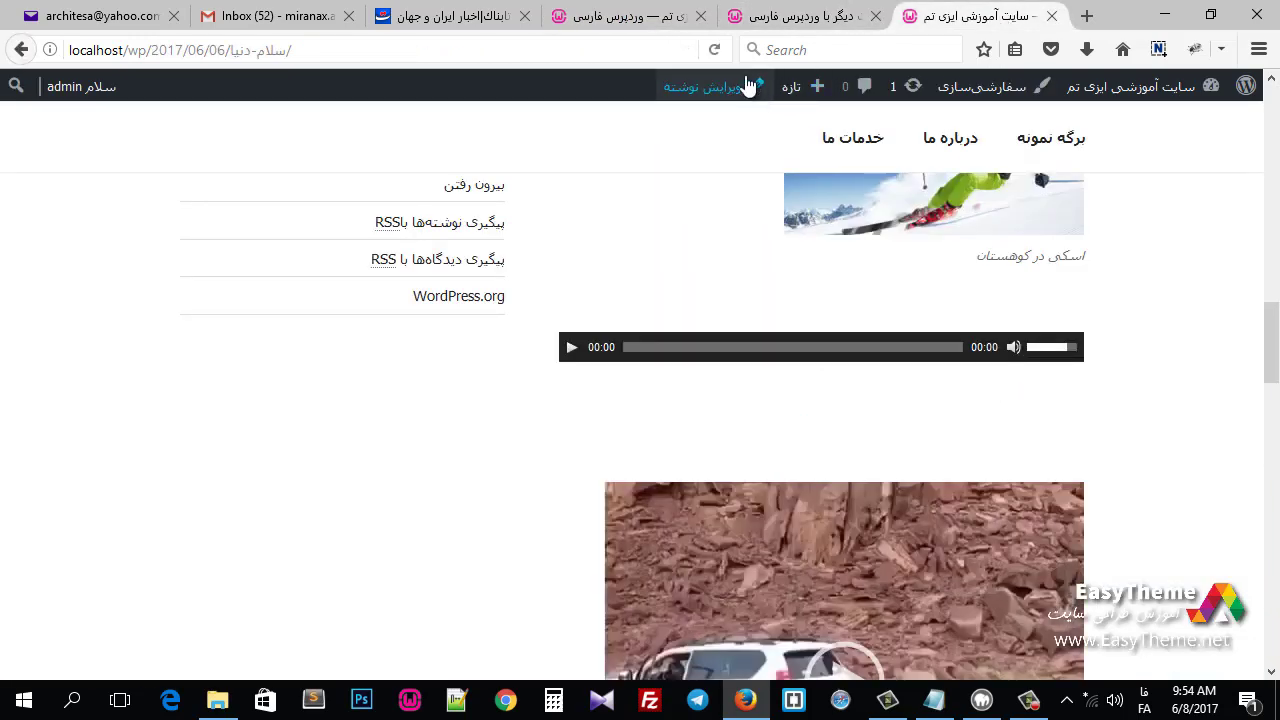
click(717, 49)
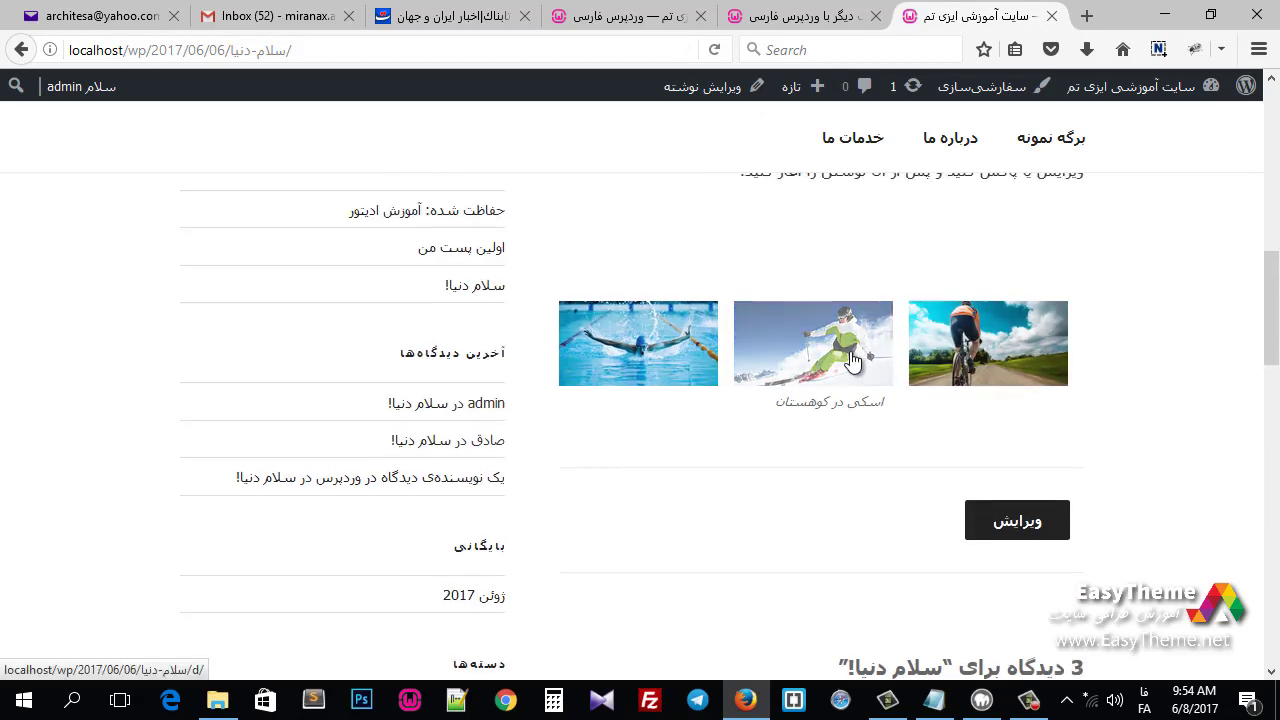
Step: Open the swimming image's attachment page from the gallery, look it over and return to the post page
click(630, 363)
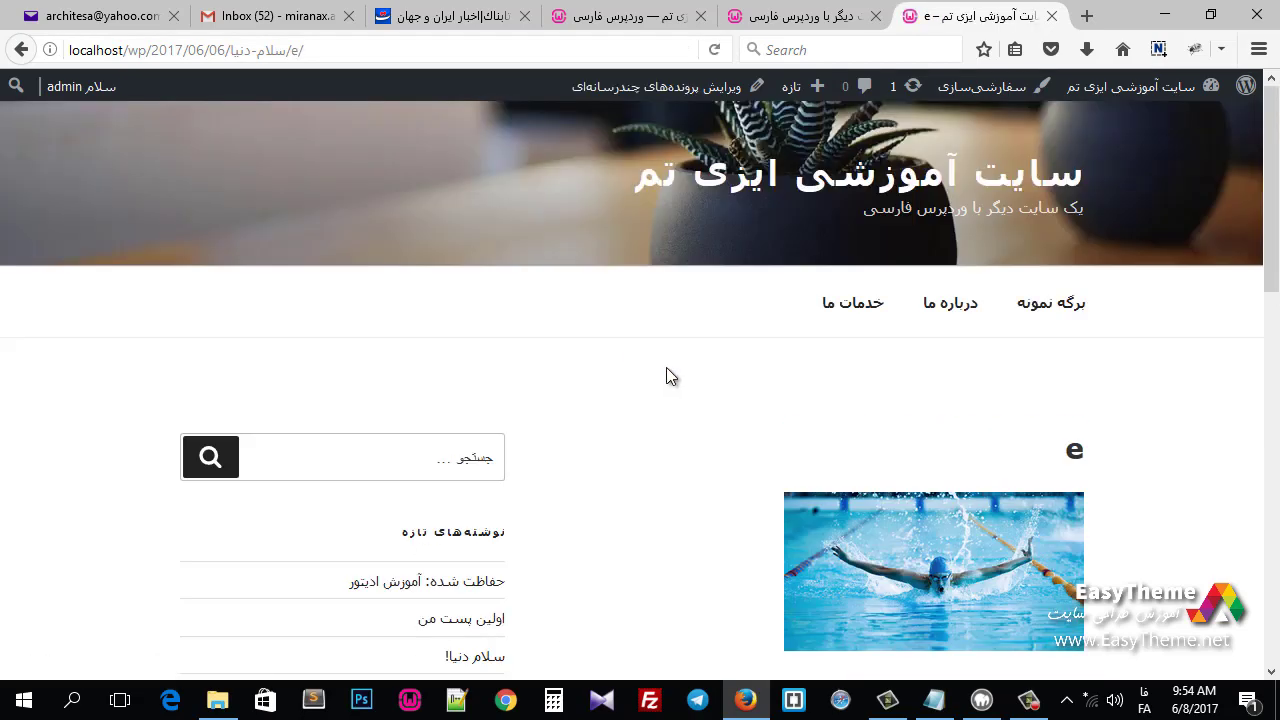
scroll(1157, 464, down, 10)
scroll(1015, 335, up, 5)
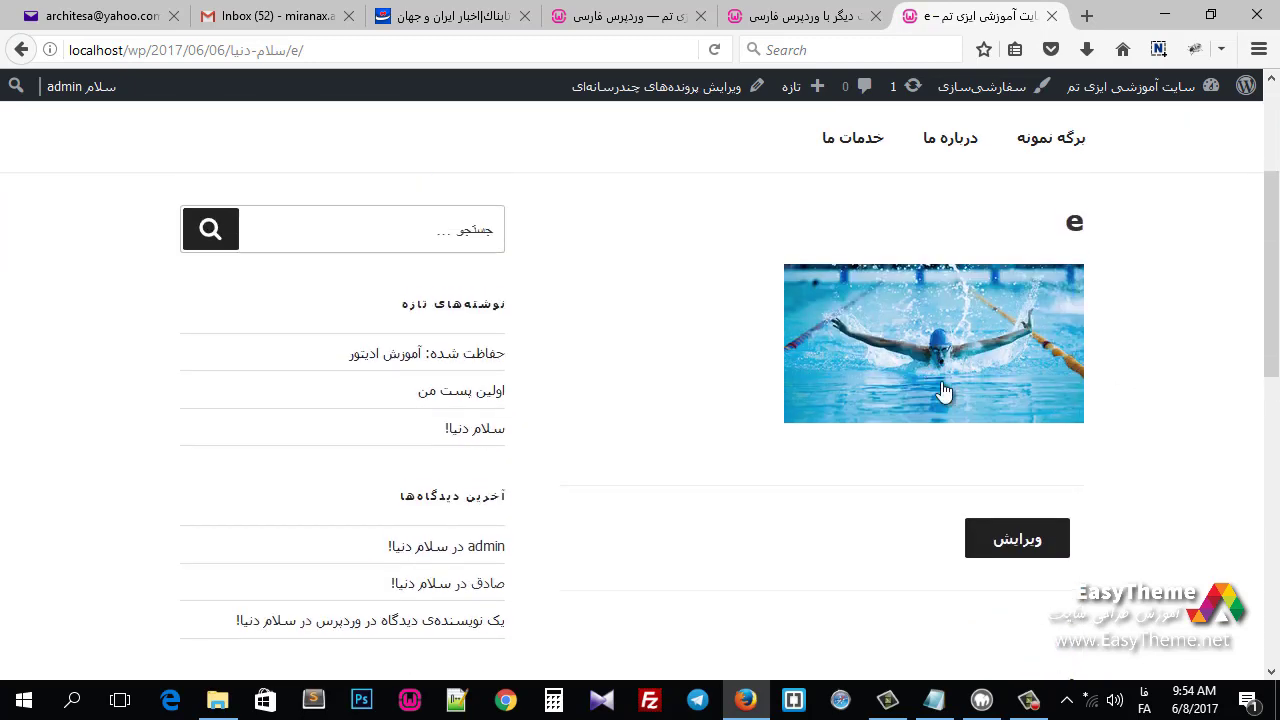
click(20, 49)
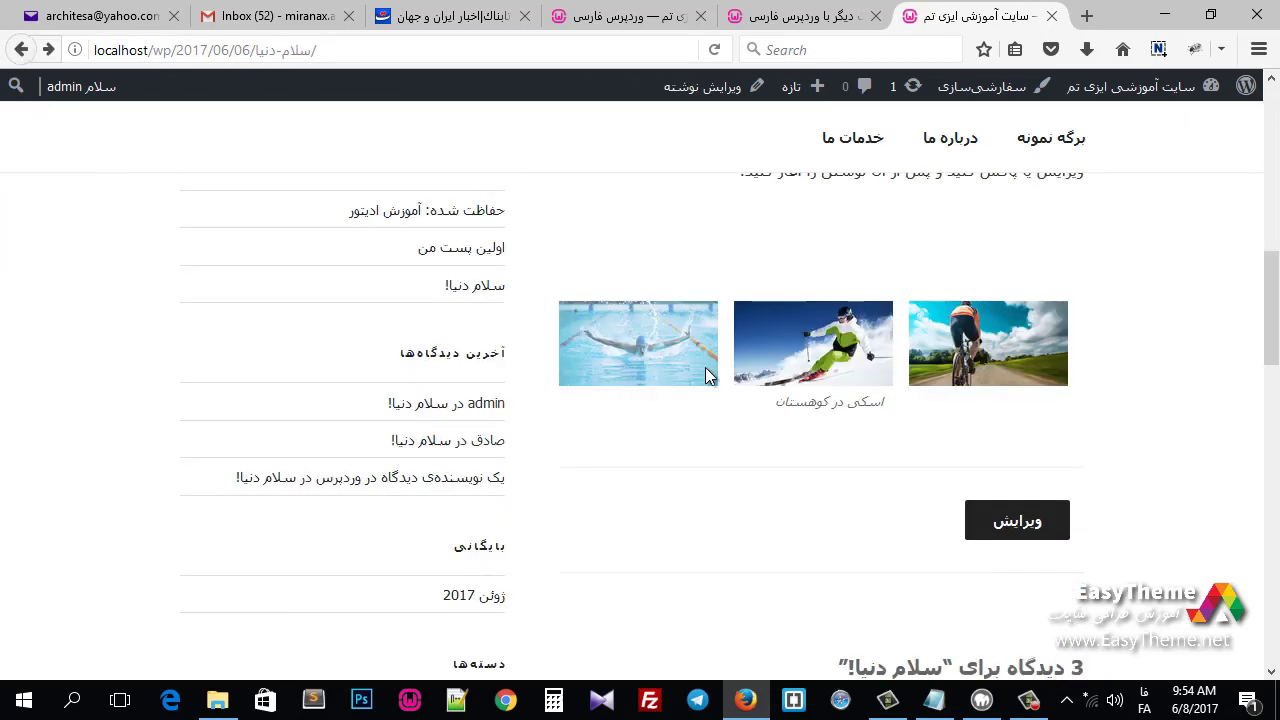
scroll(1142, 455, up, 10)
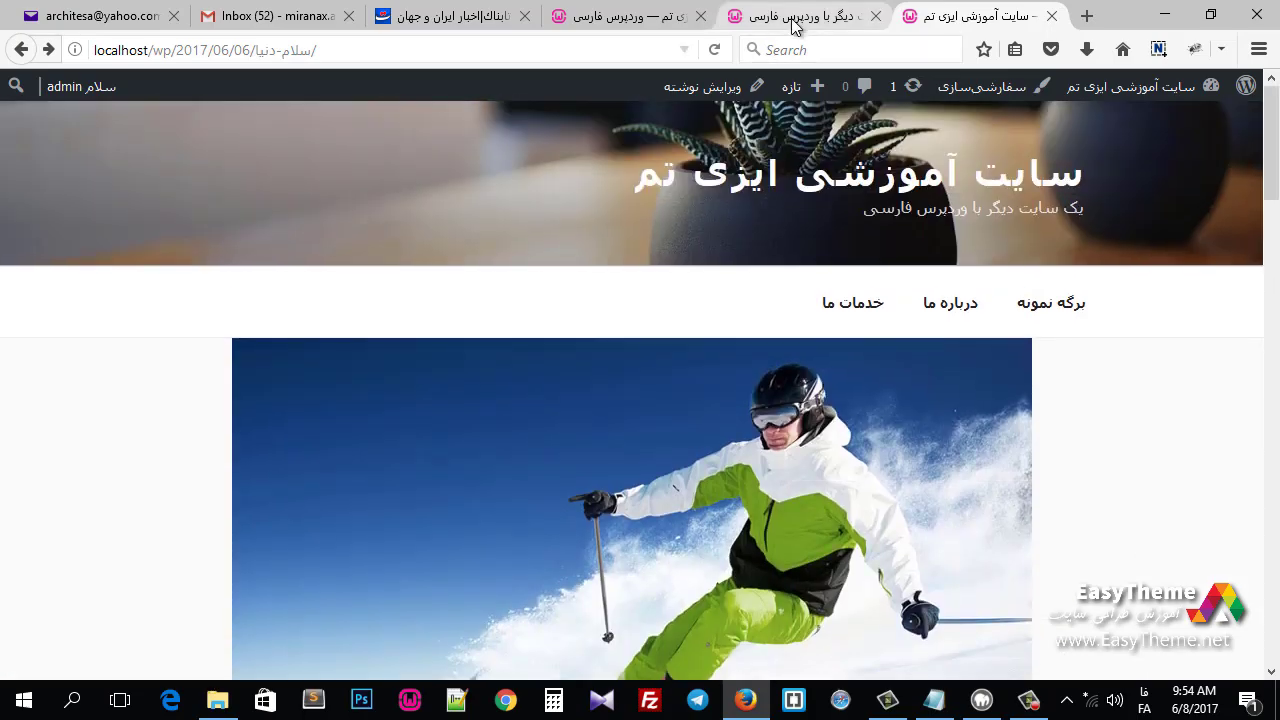
Step: Look over the post list on the site's home page and return to the gallery in the post editor
click(793, 25)
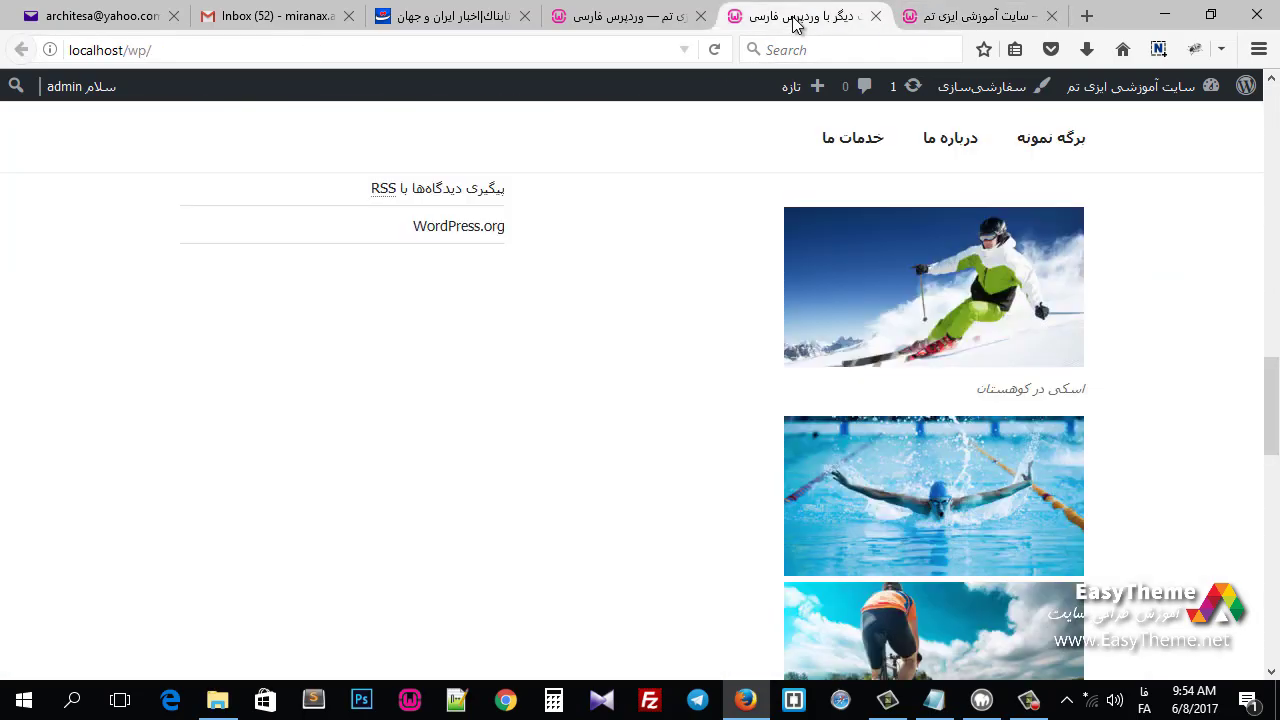
scroll(1163, 425, up, 10)
scroll(1167, 430, up, 4)
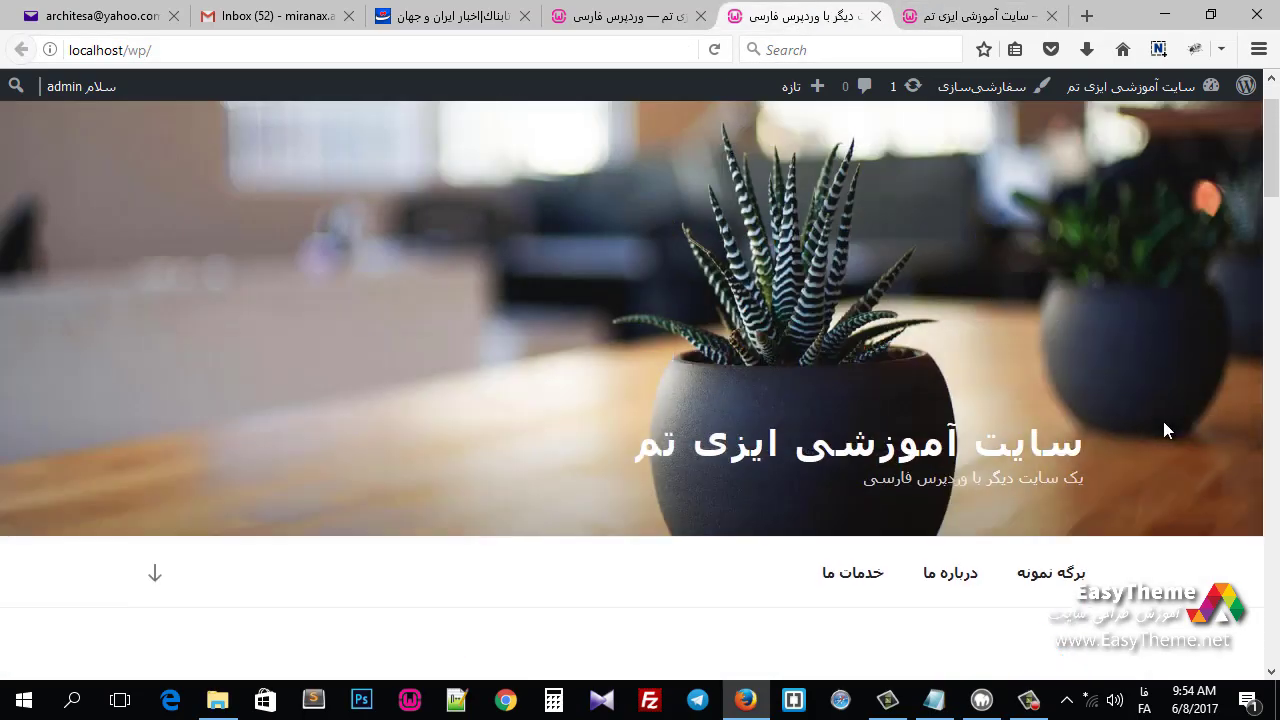
scroll(1167, 430, down, 4)
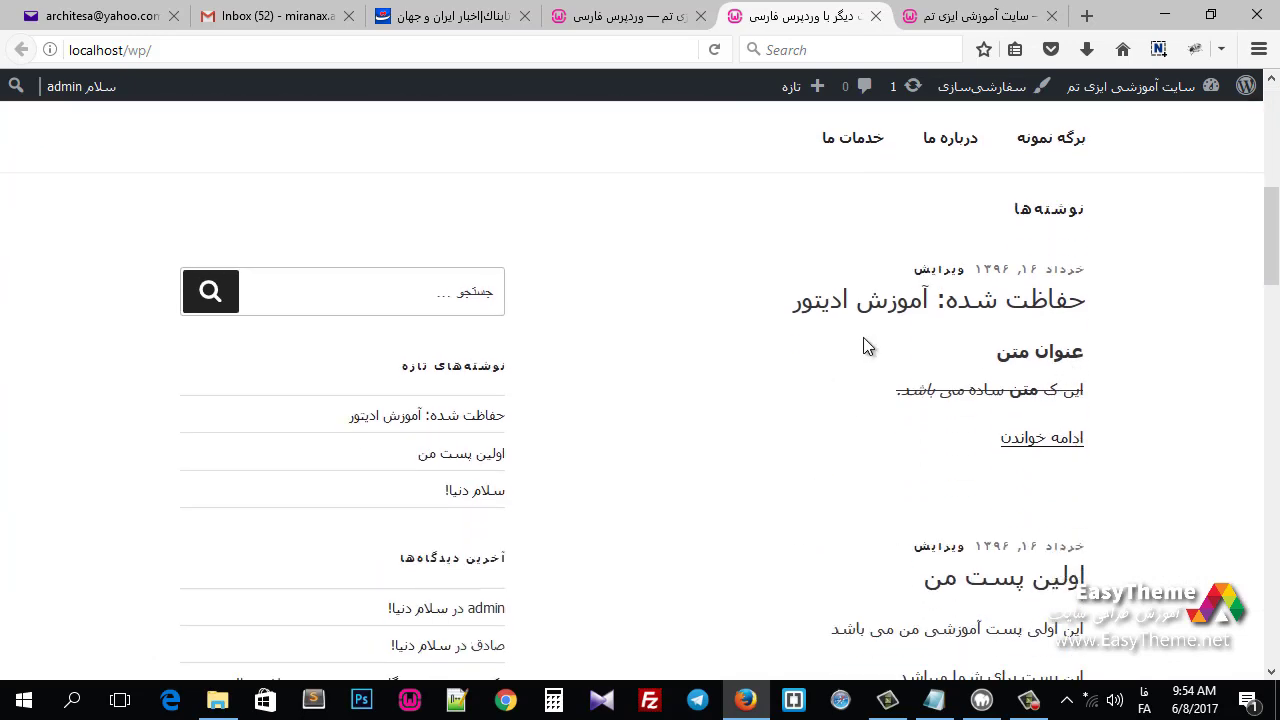
click(653, 12)
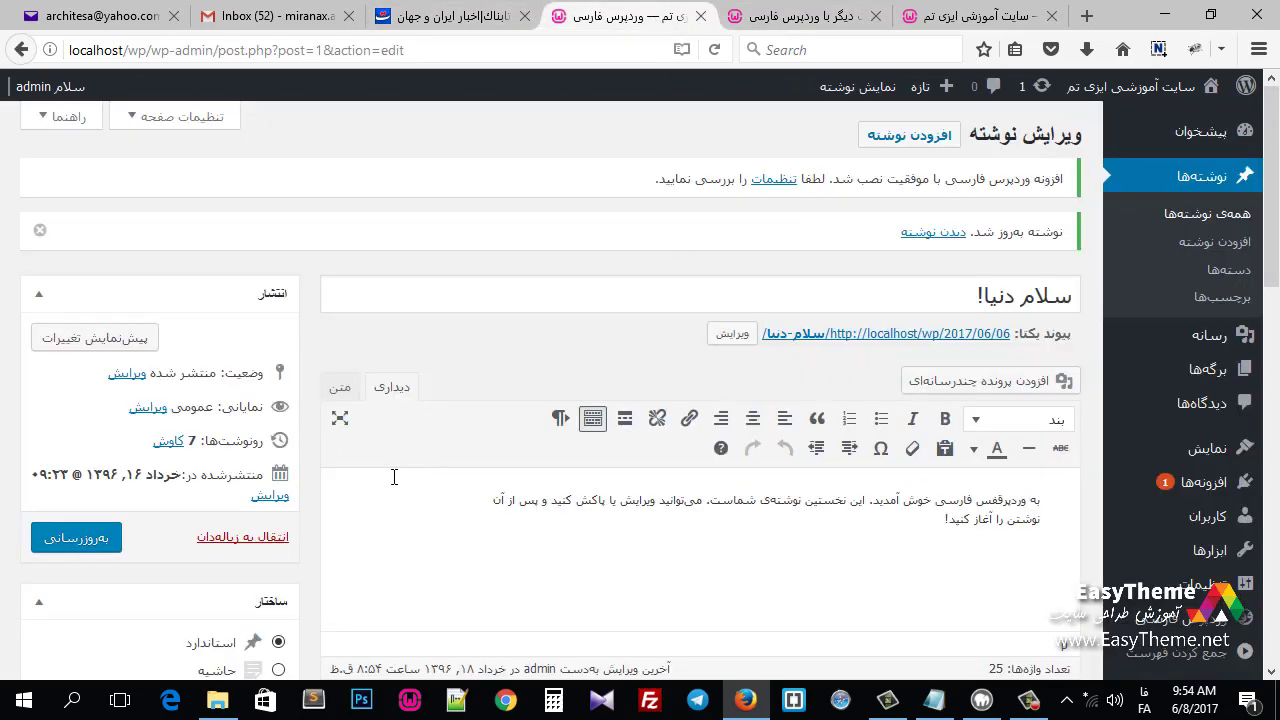
scroll(400, 470, down, 4)
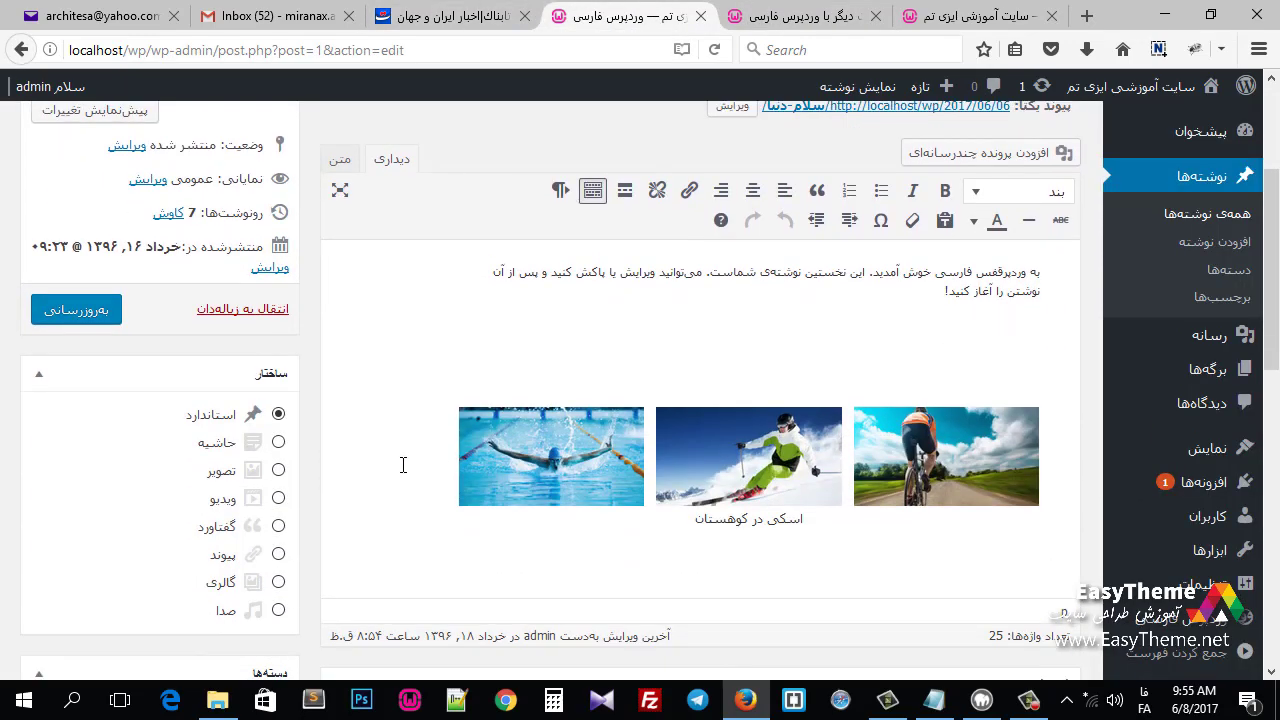